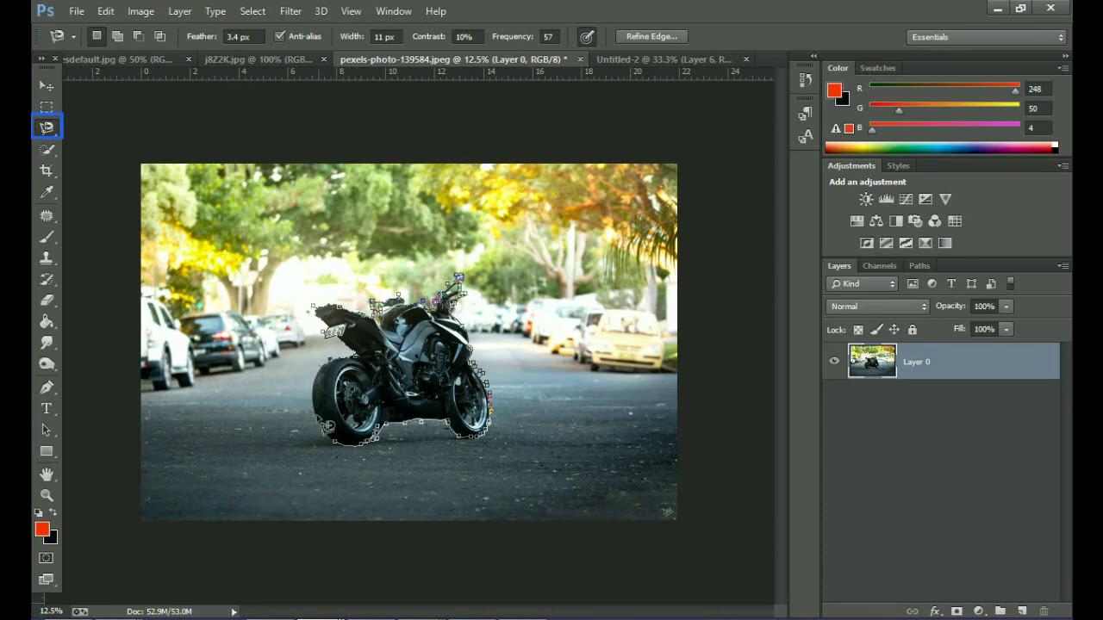
Close the Magnetic Lasso outline around the motorcycle, unlock Layer 0, and copy the bike onto new Layer 1.
left_click(340, 438)
left_click(340, 438)
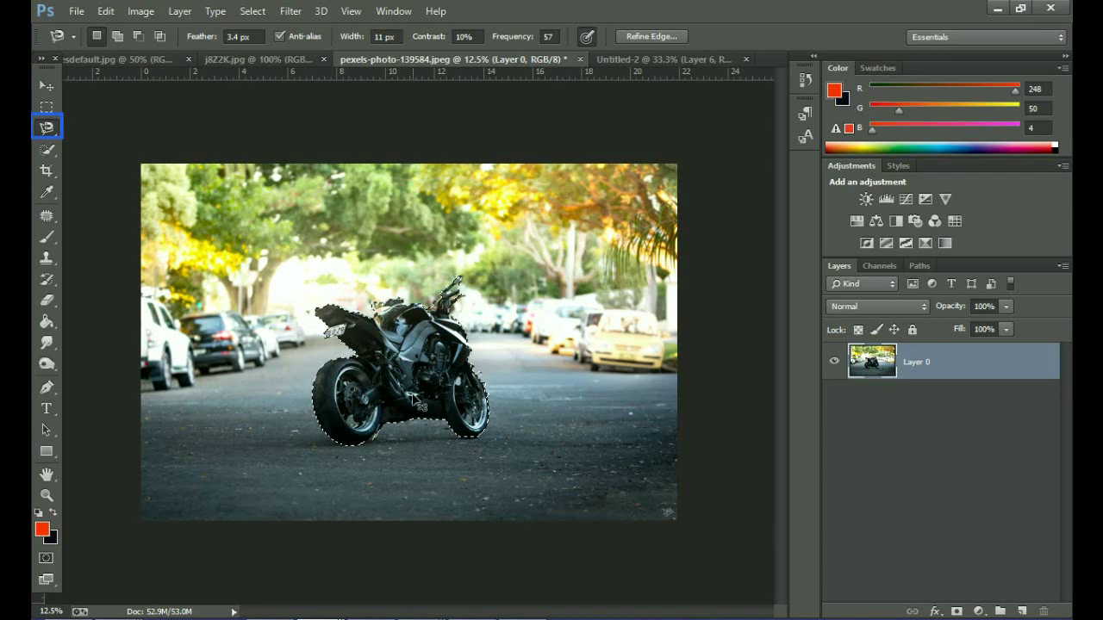
key("ctrl+slash")
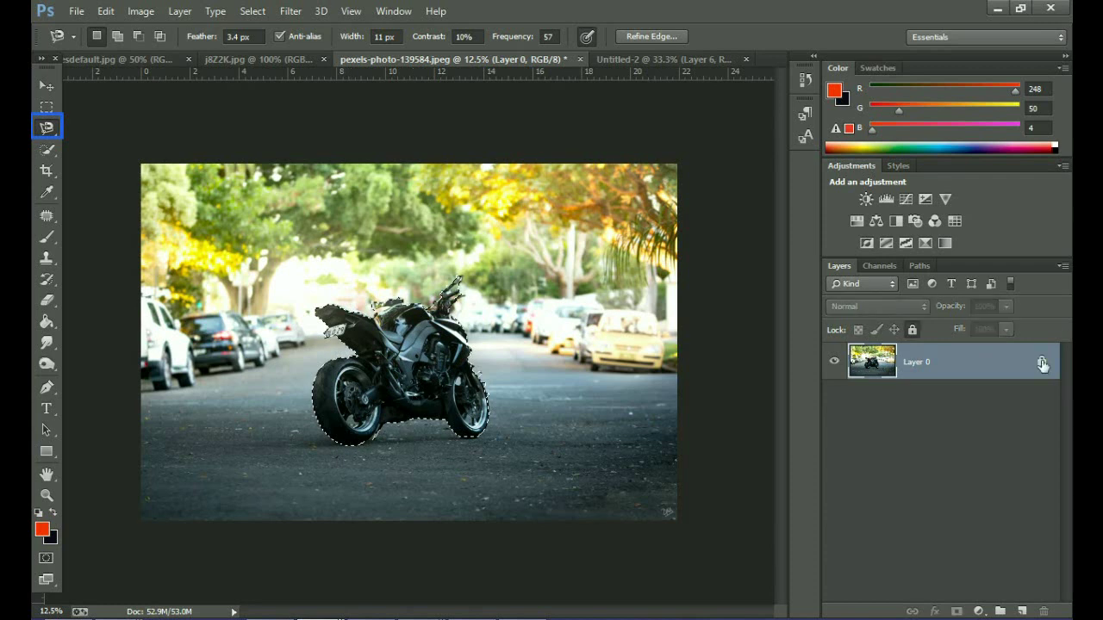
left_click(1041, 362)
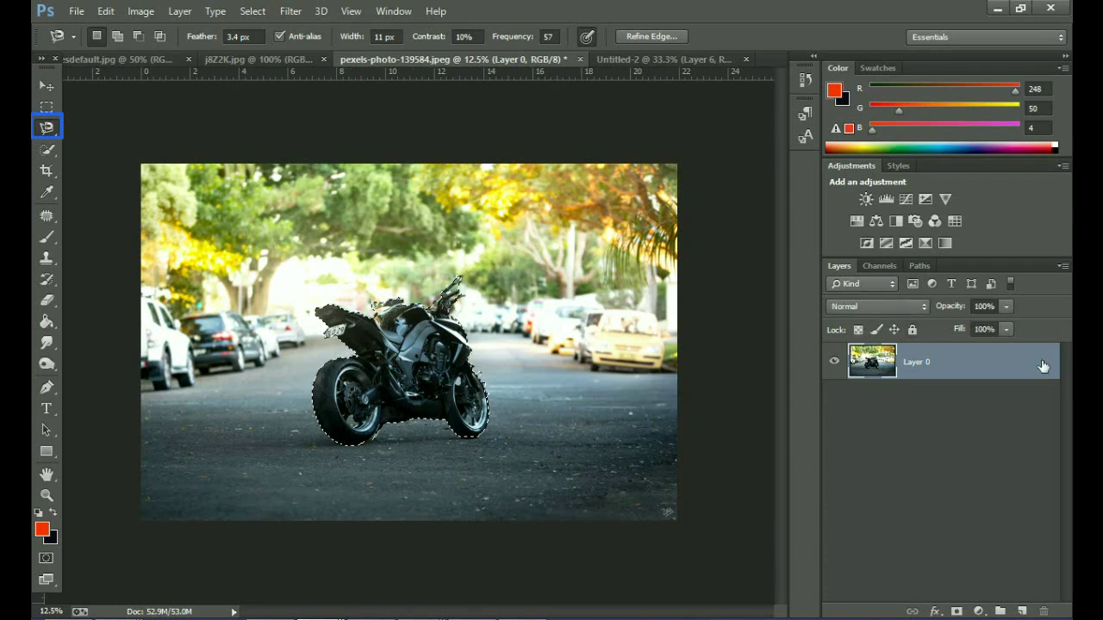
key("ctrl+j")
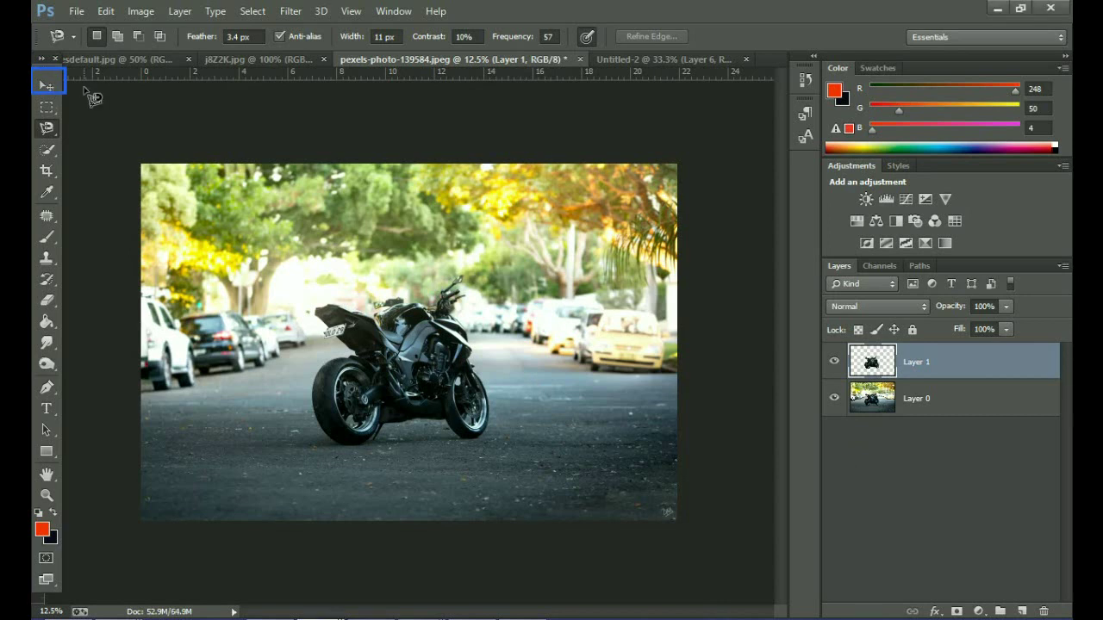
left_click(47, 85)
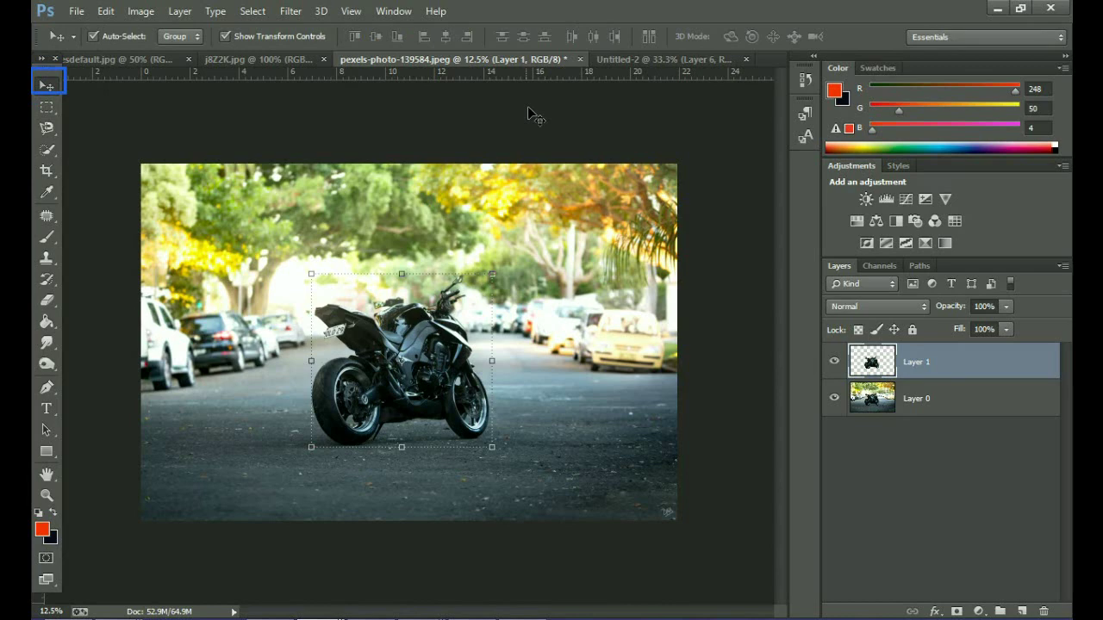
Drag the man in from Untitled-2, move Layer 2 below Layer 1, and start scaling him.
left_click_drag(532, 112, 488, 139)
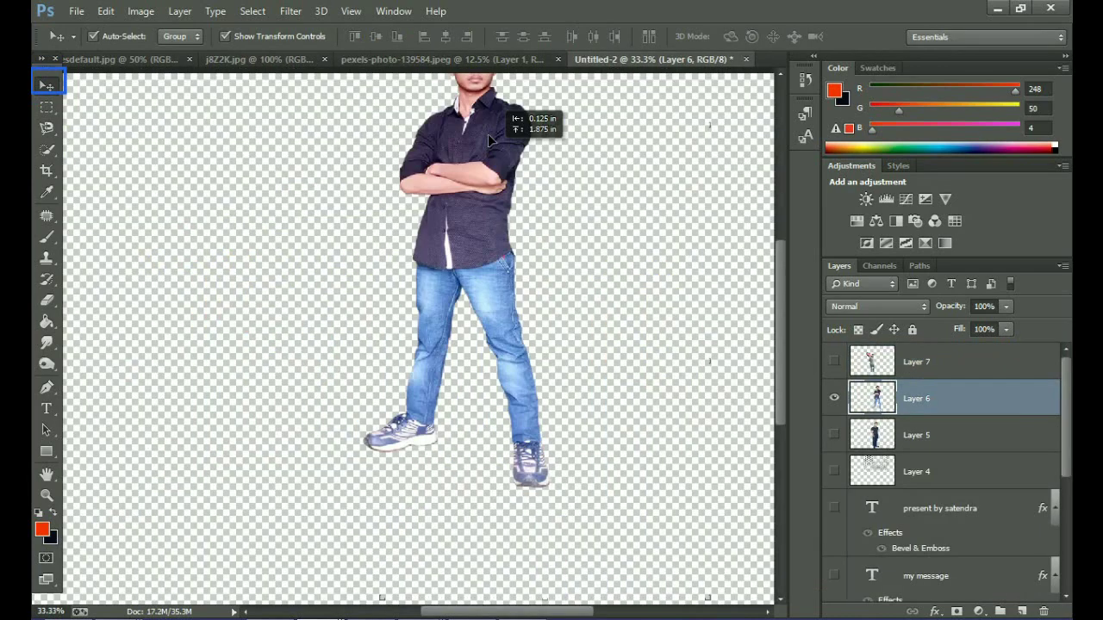
mouse_move(488, 139)
left_mouse_down()
mouse_move(475, 84)
mouse_move(455, 302)
left_mouse_up()
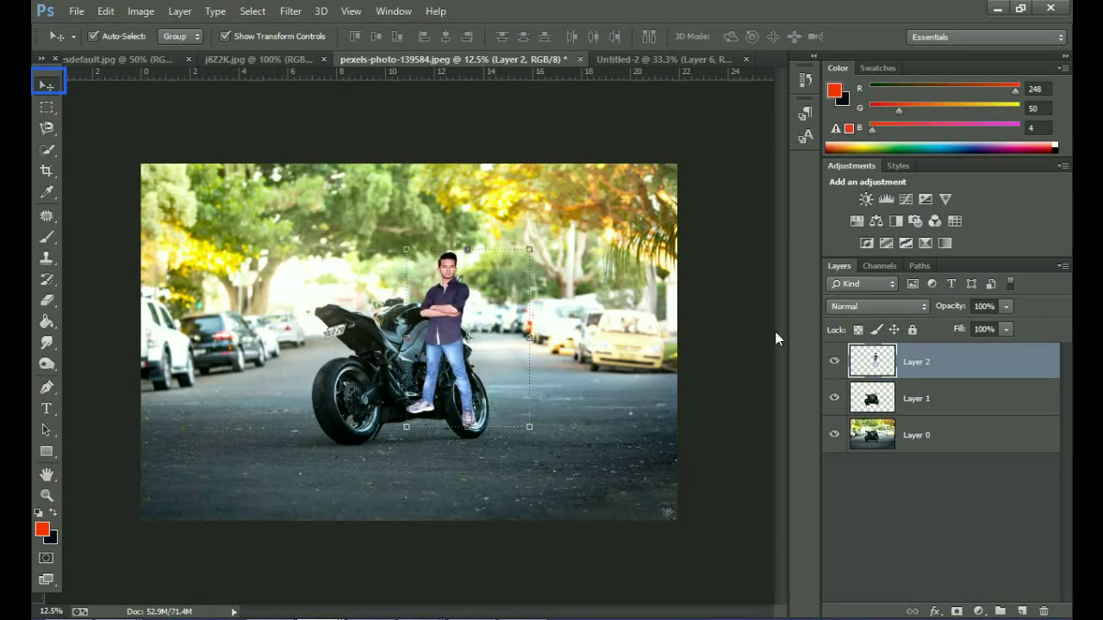
left_click_drag(888, 368, 904, 388)
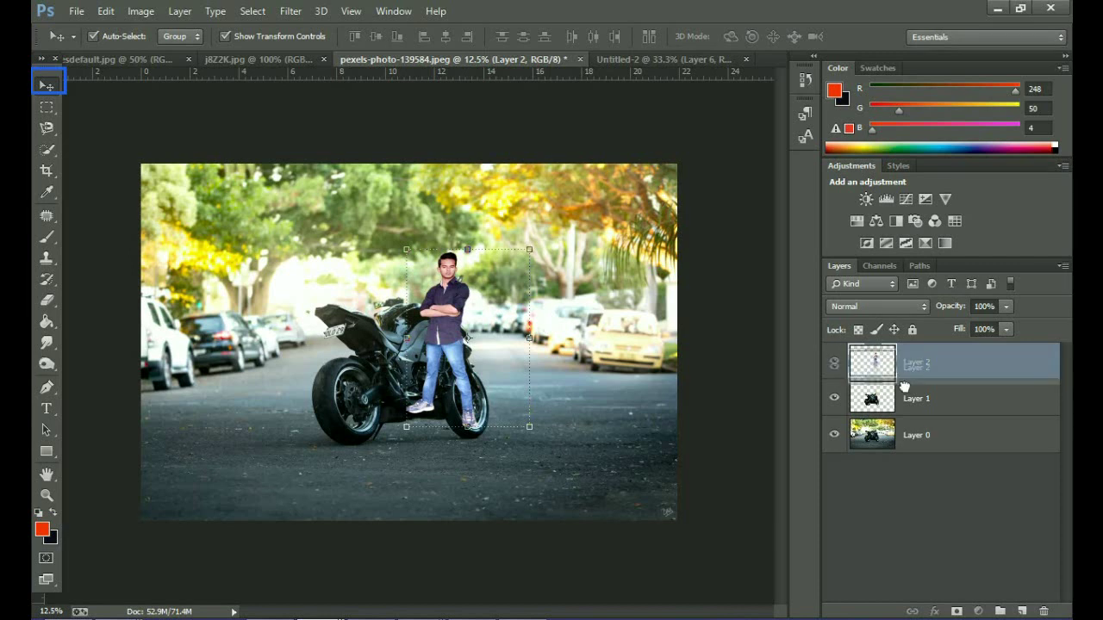
left_click_drag(904, 388, 911, 371)
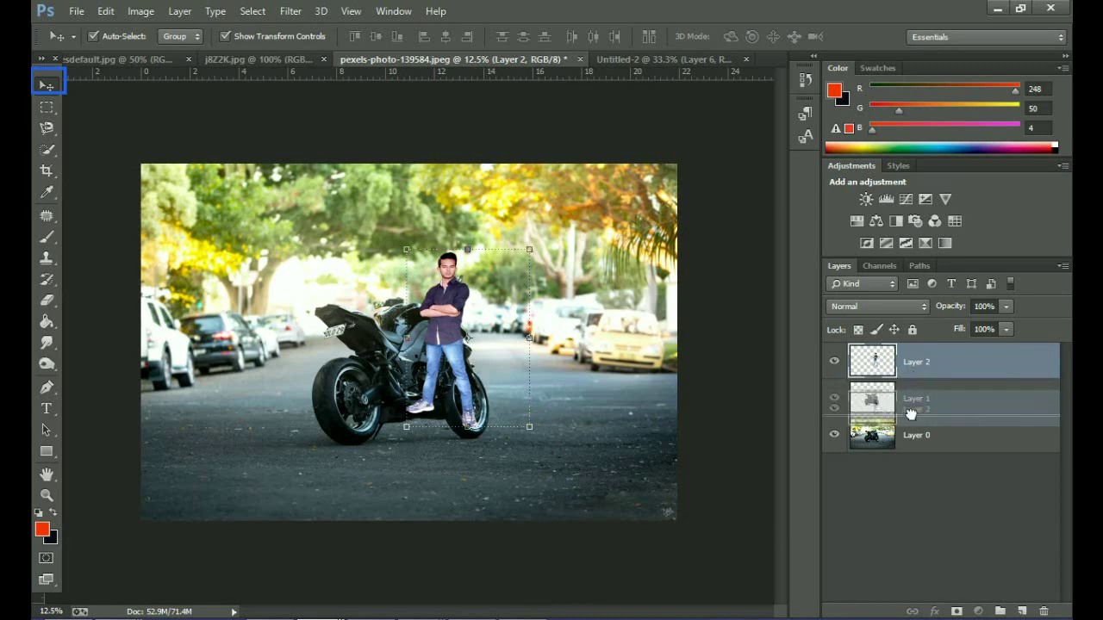
left_click_drag(910, 371, 912, 418)
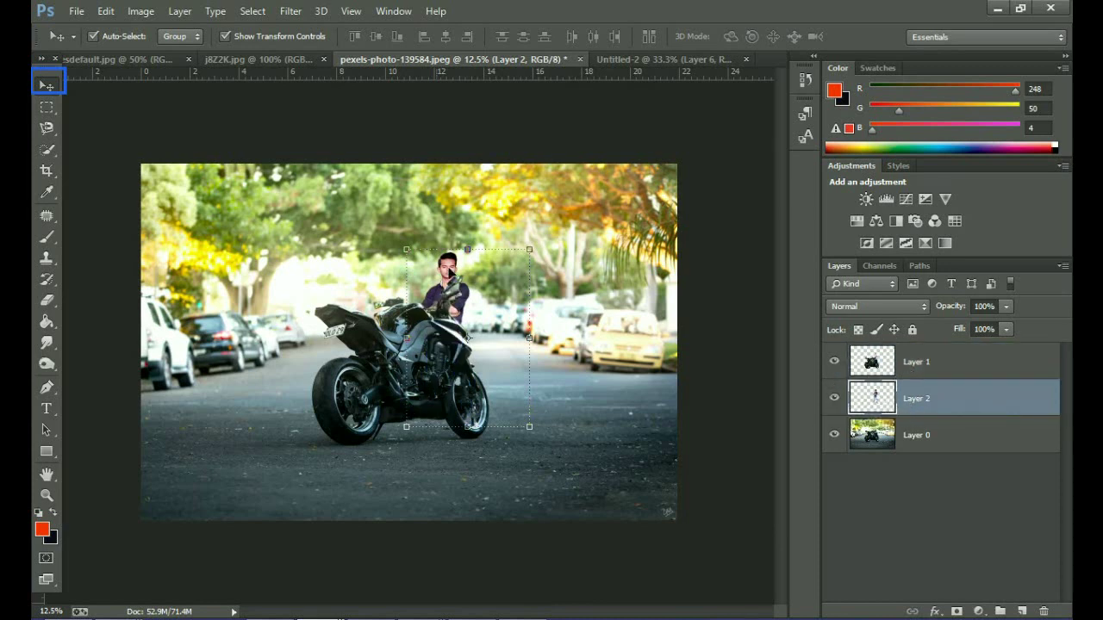
key("ctrl+t")
left_click_drag(406, 250, 360, 230)
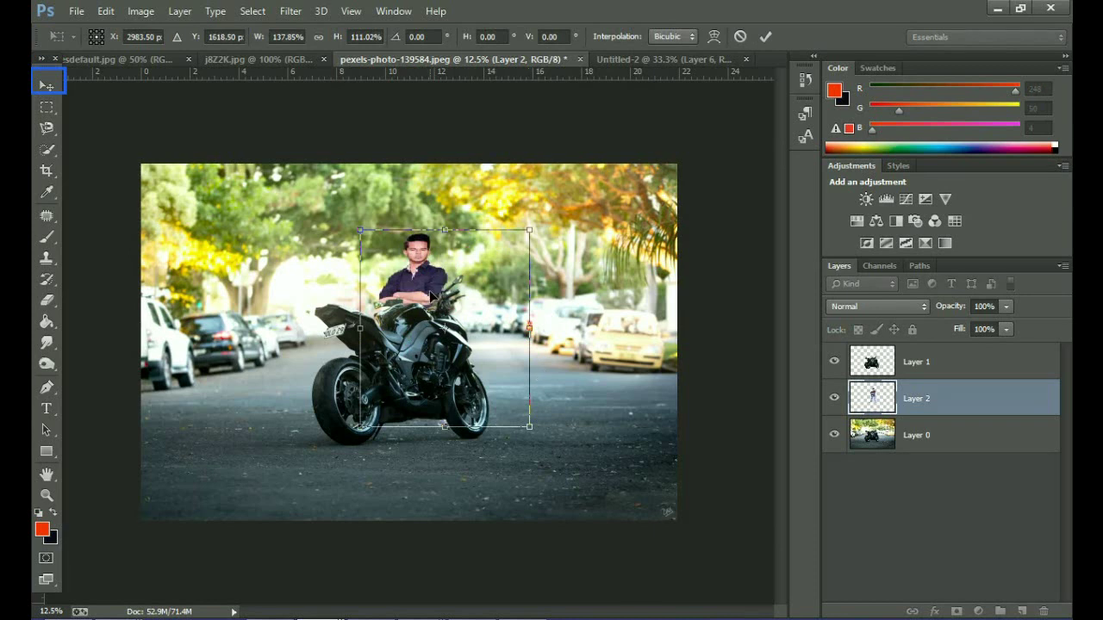
Scale the man to about 135% width and 125% height, positioned behind the bike's seat.
left_click_drag(440, 338, 436, 336)
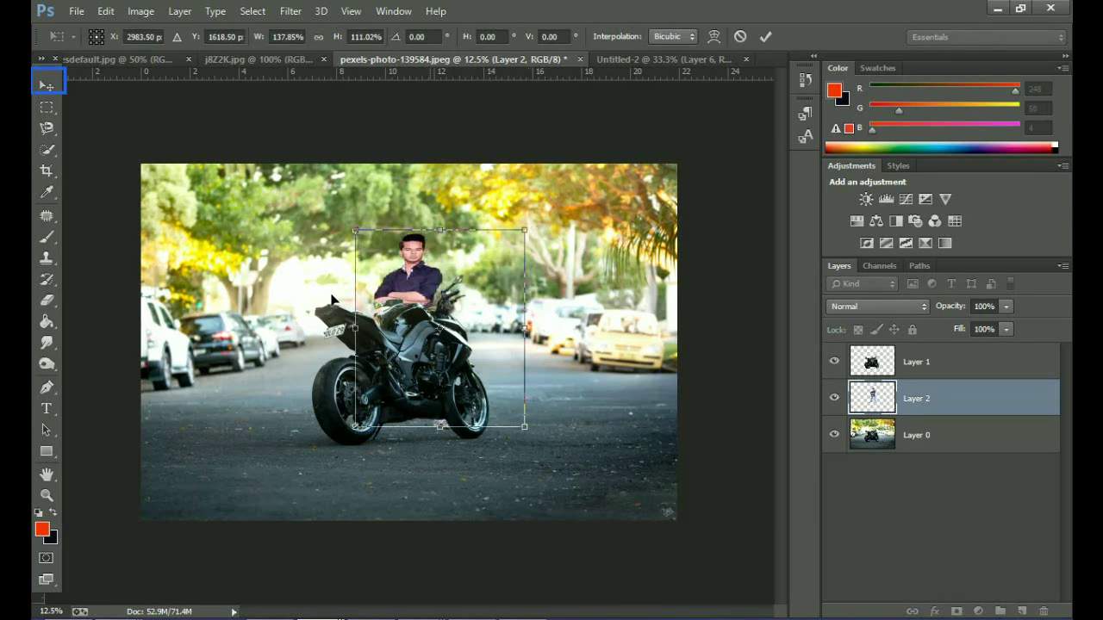
left_click_drag(413, 289, 343, 296)
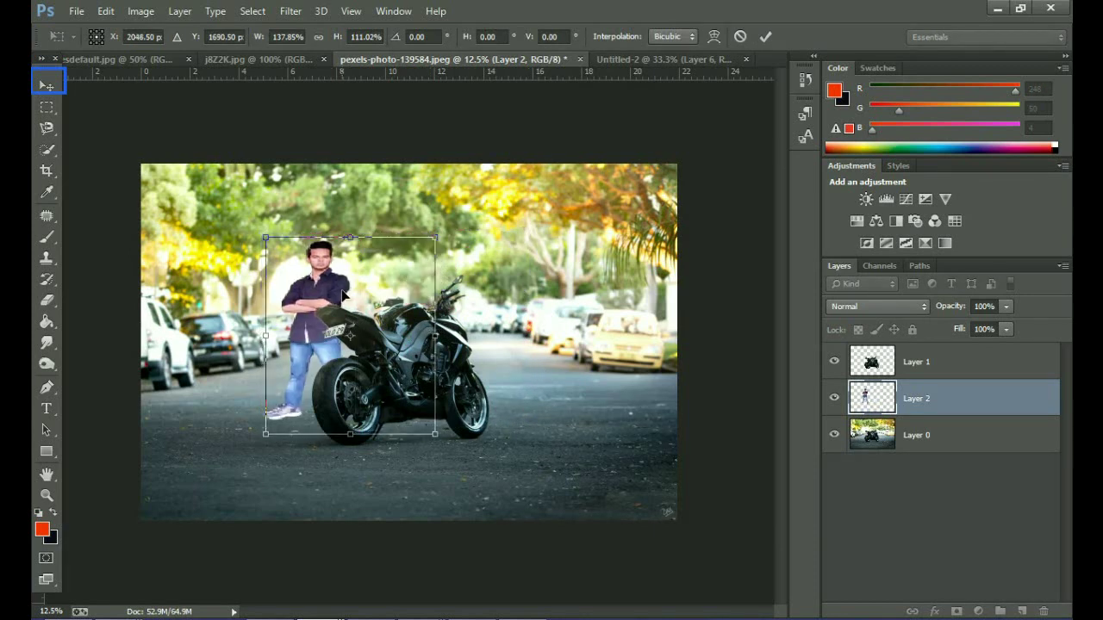
key("shift+Right")
key("shift+Right")
key("shift+Right")
key("Right")
key("Right")
key("Right")
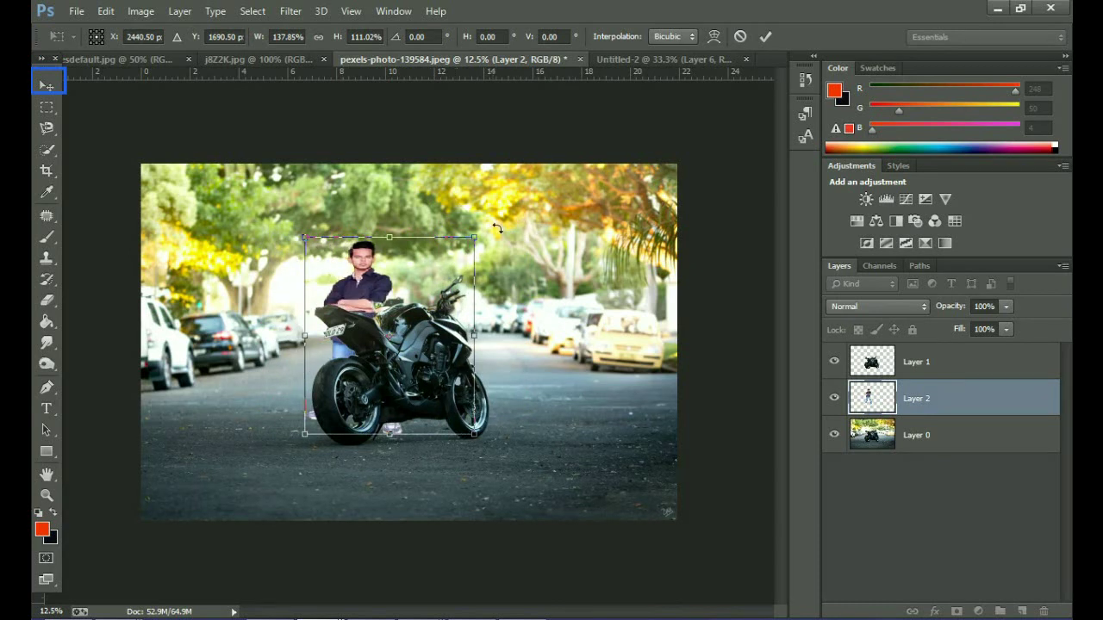
left_click_drag(475, 238, 474, 204)
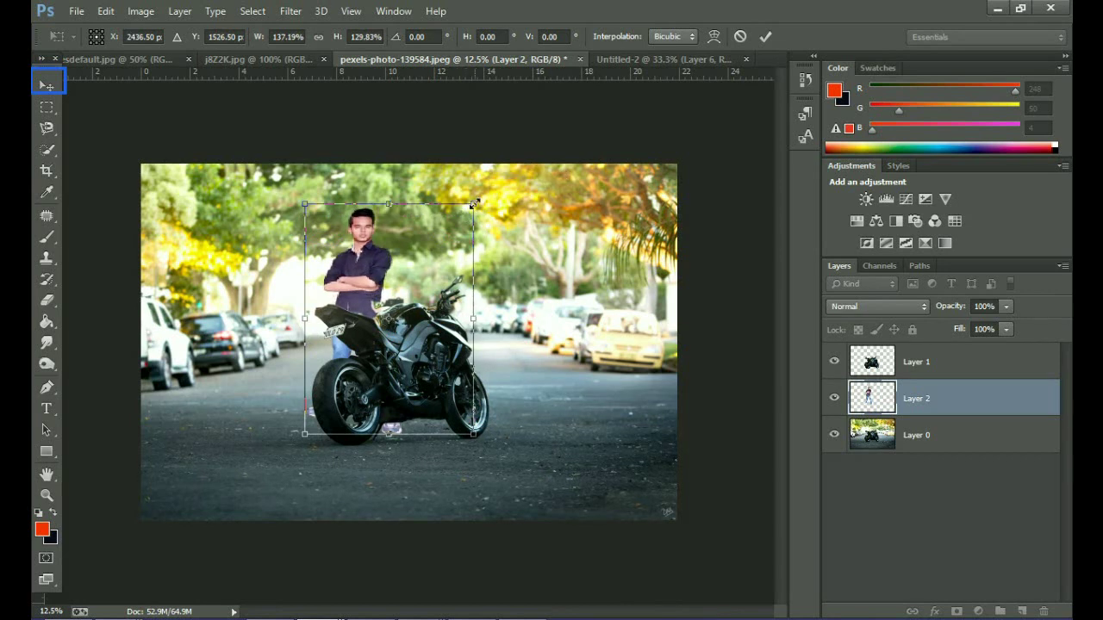
left_click_drag(473, 205, 471, 211)
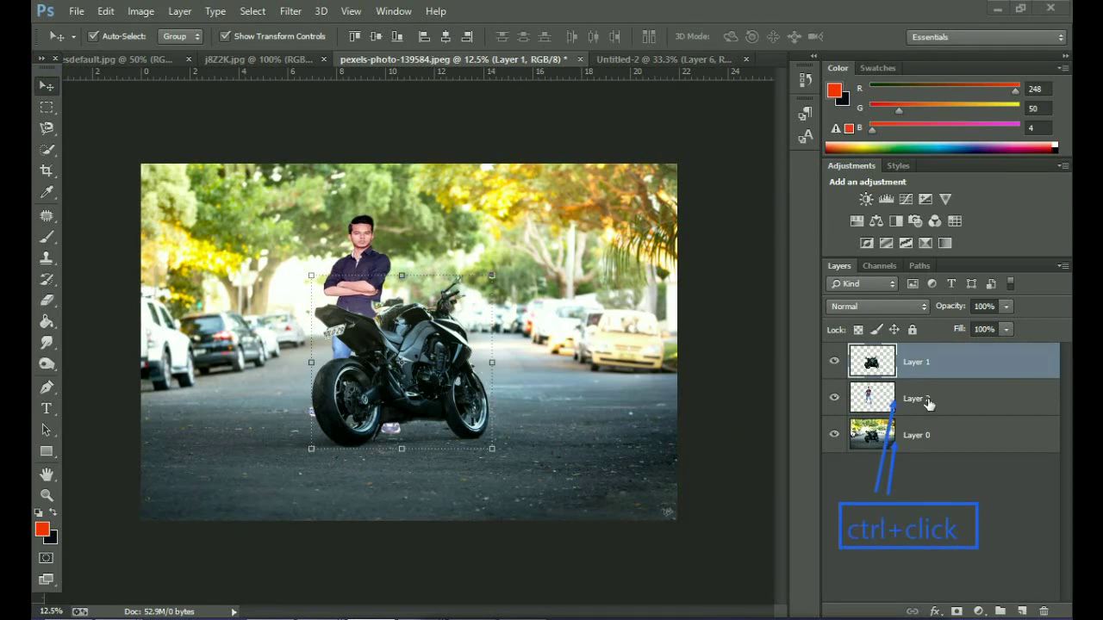
Select Layer 1, Layer 2 and Layer 0 together.
left_click(929, 403, "ctrl")
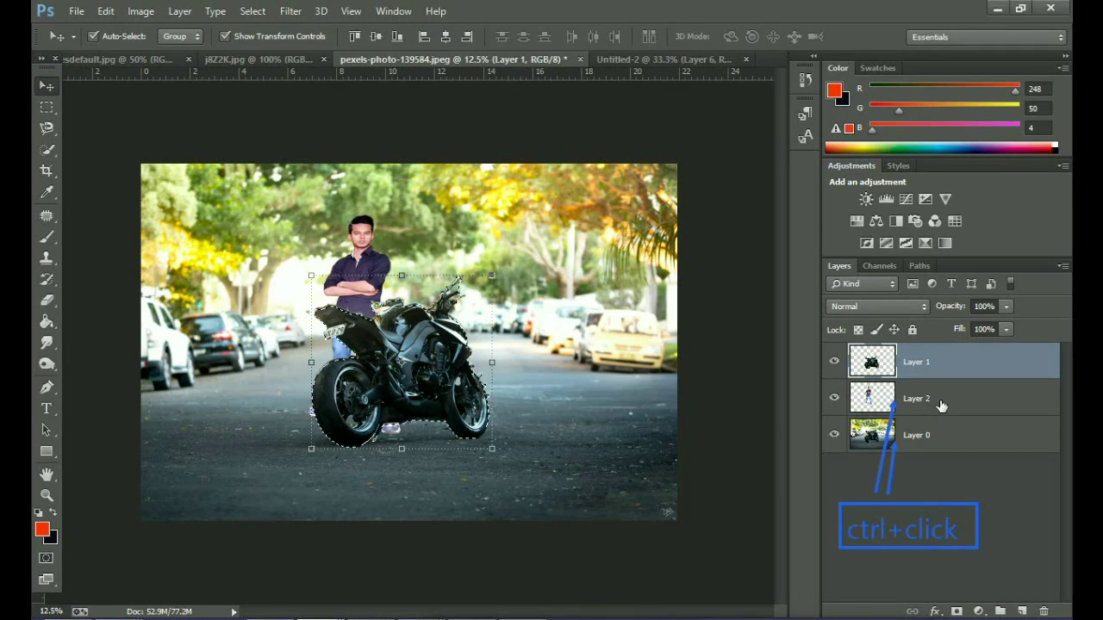
left_click(945, 403, "ctrl")
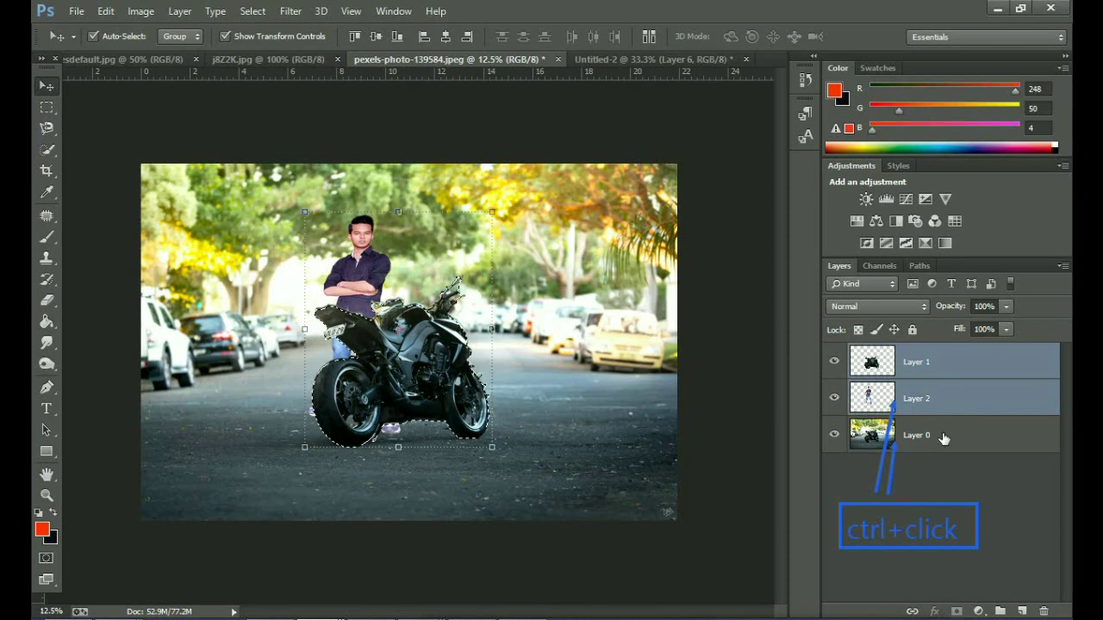
left_click(944, 438, "ctrl")
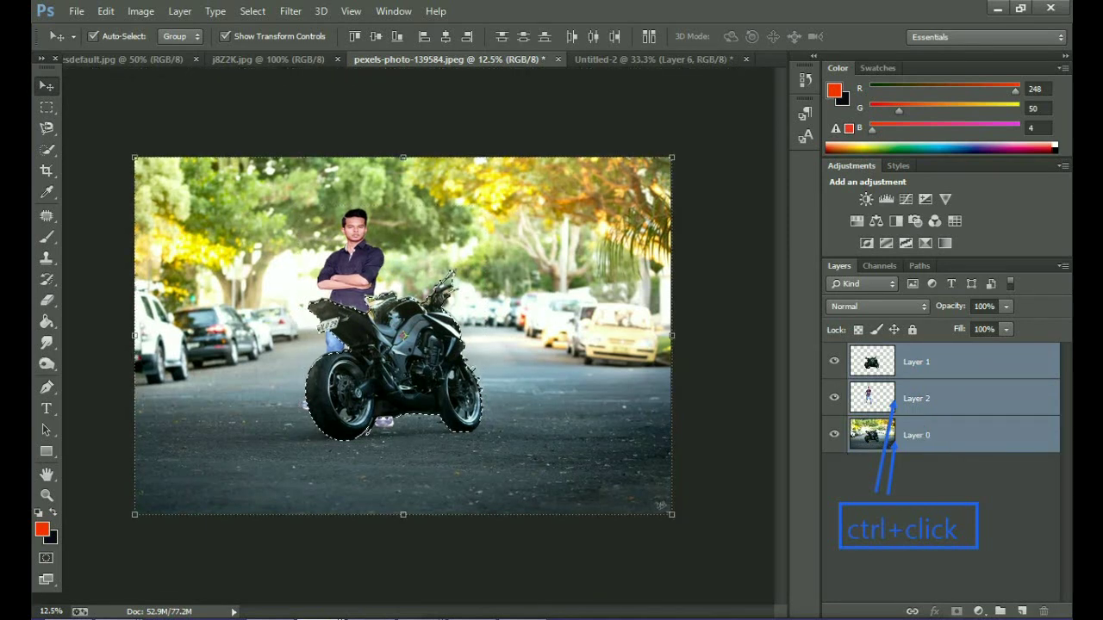
Scale all three layers to 106.83% width and 101.14% height, nudge left, and commit.
left_click(465, 535)
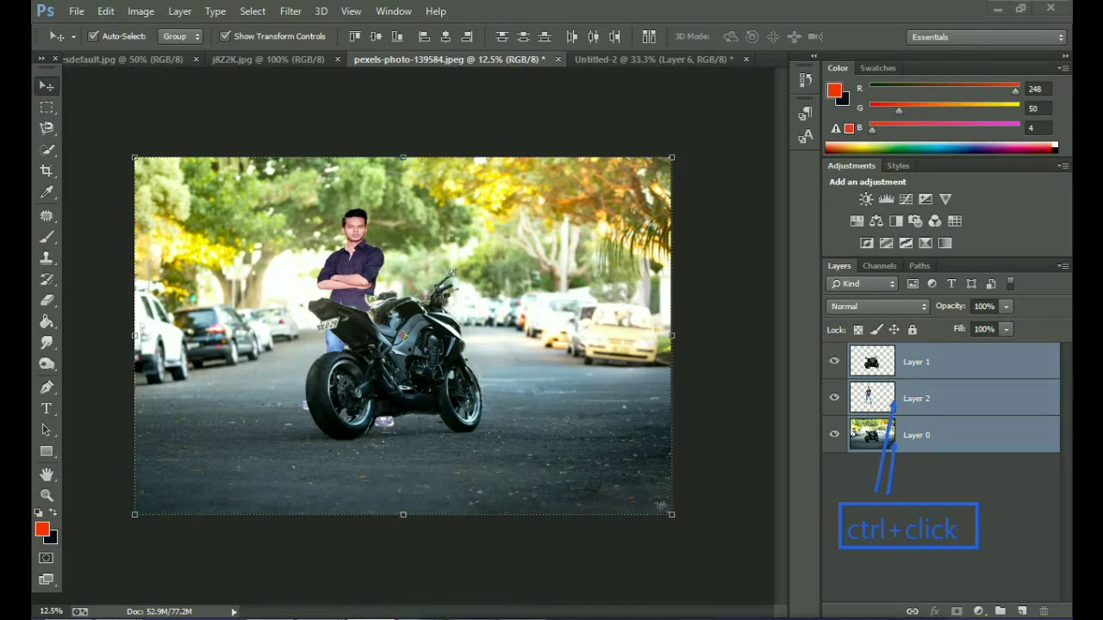
left_click(722, 521)
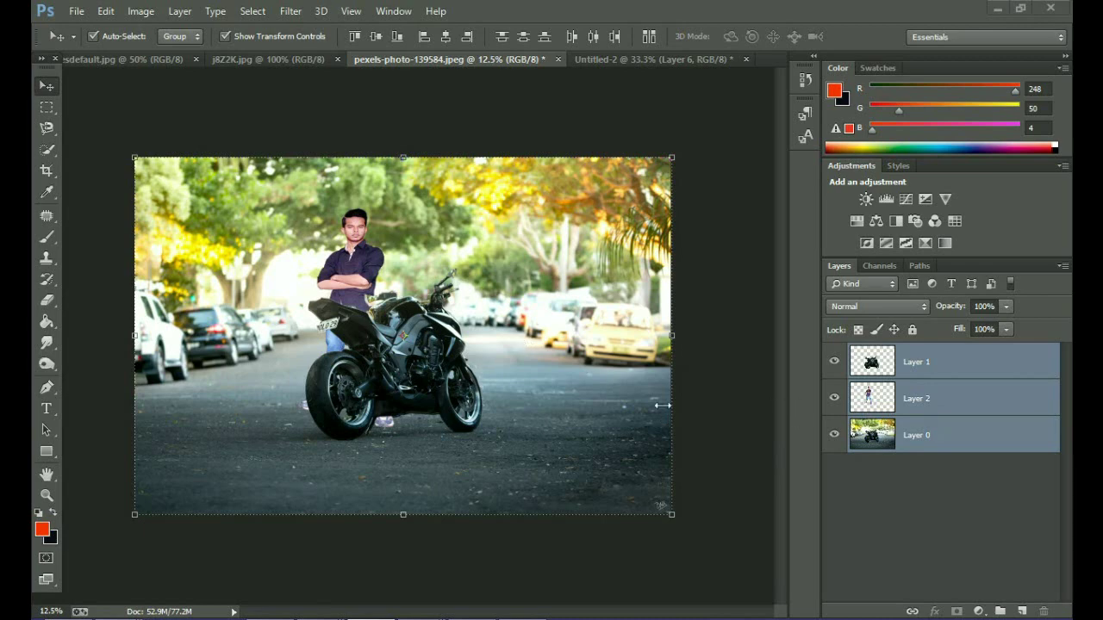
mouse_move(669, 513)
left_mouse_down()
mouse_move(701, 556)
mouse_move(702, 545)
left_mouse_up()
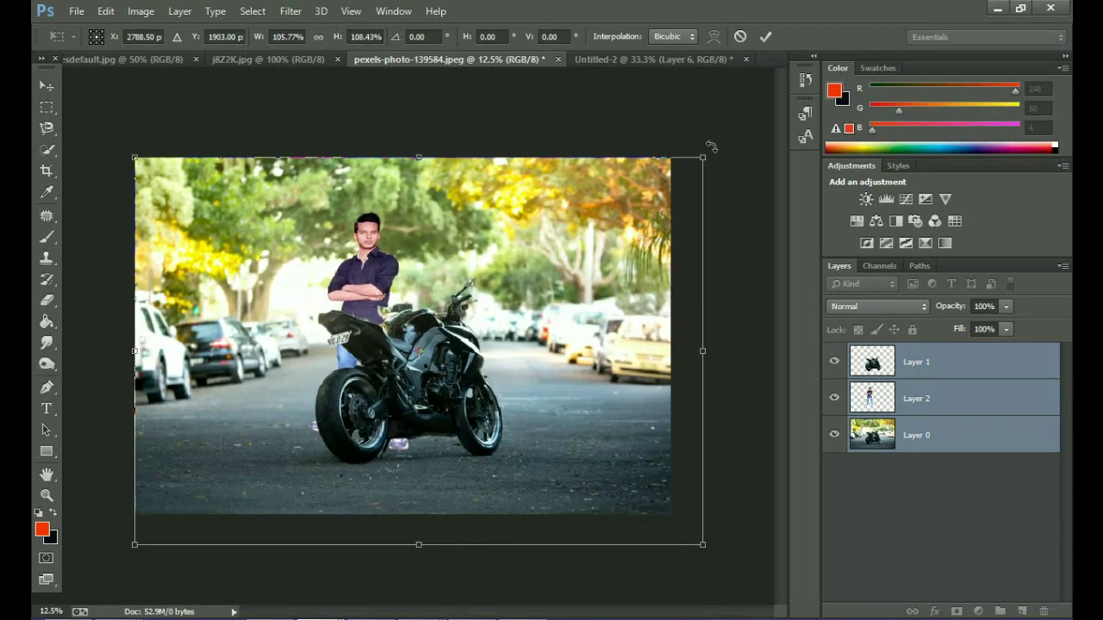
mouse_move(702, 157)
left_mouse_down()
mouse_move(706, 185)
mouse_move(701, 177)
left_mouse_up()
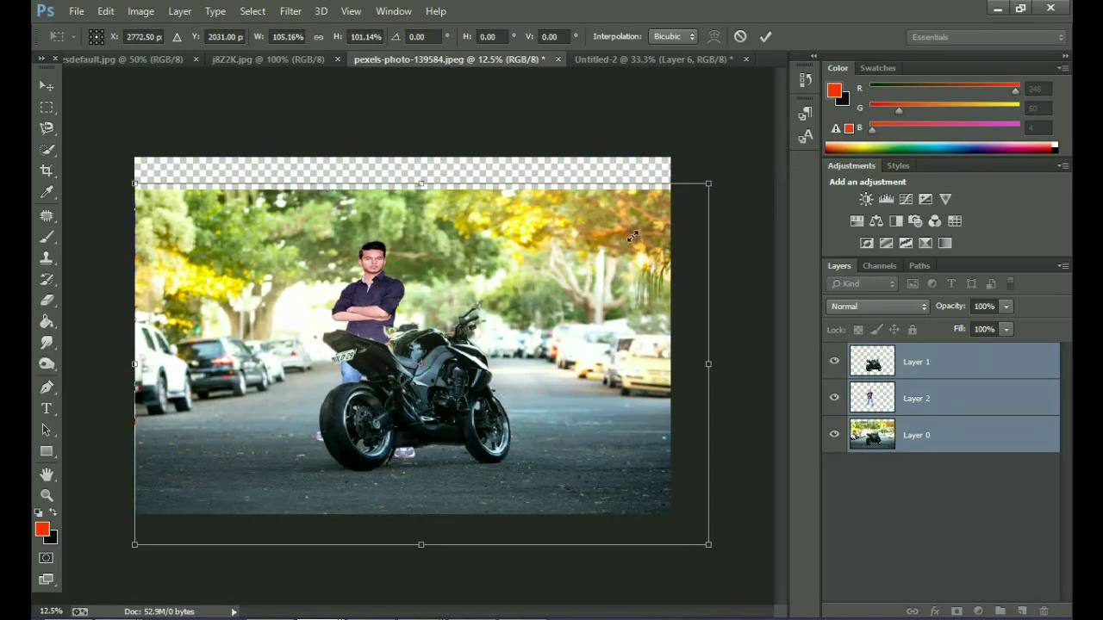
key("Left")
key("Left")
key("Left")
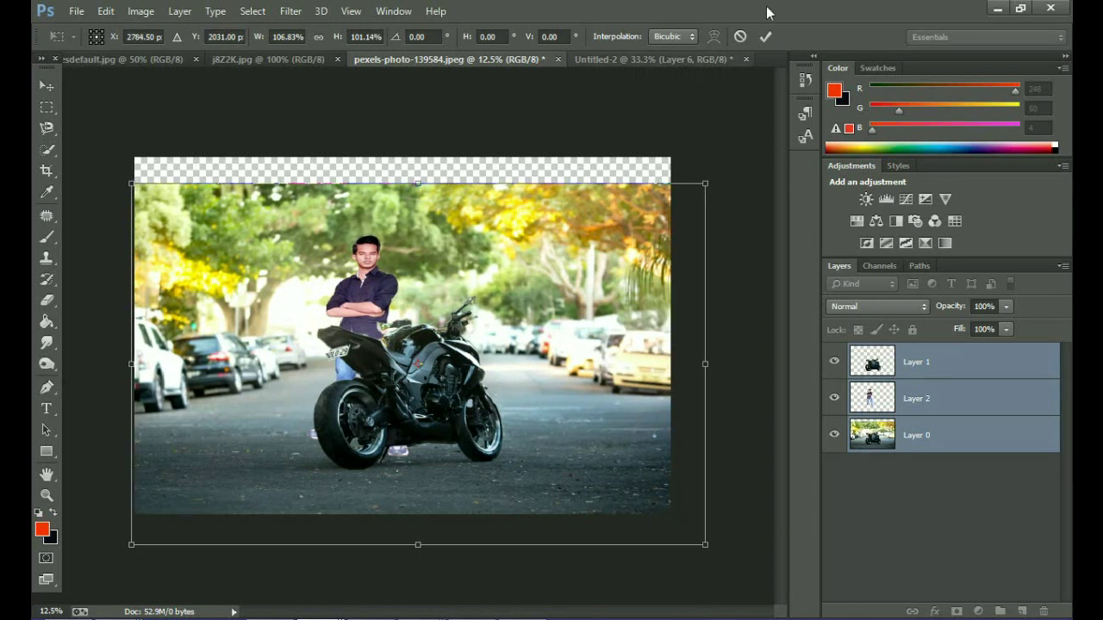
left_click(765, 37)
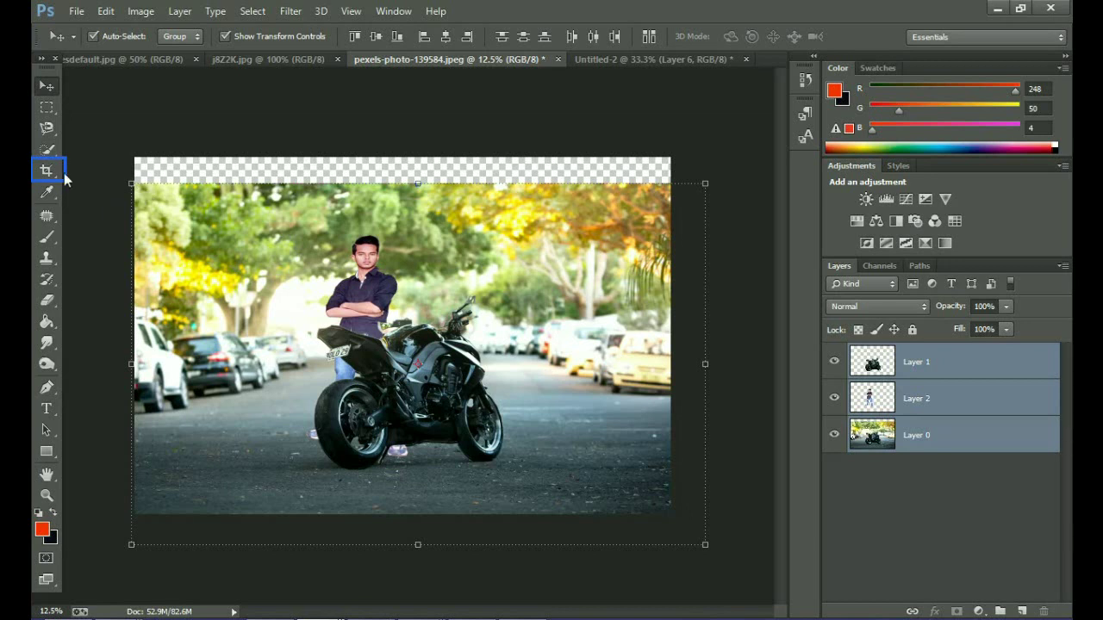
Draw a first crop box around the image and try to apply it.
key("c")
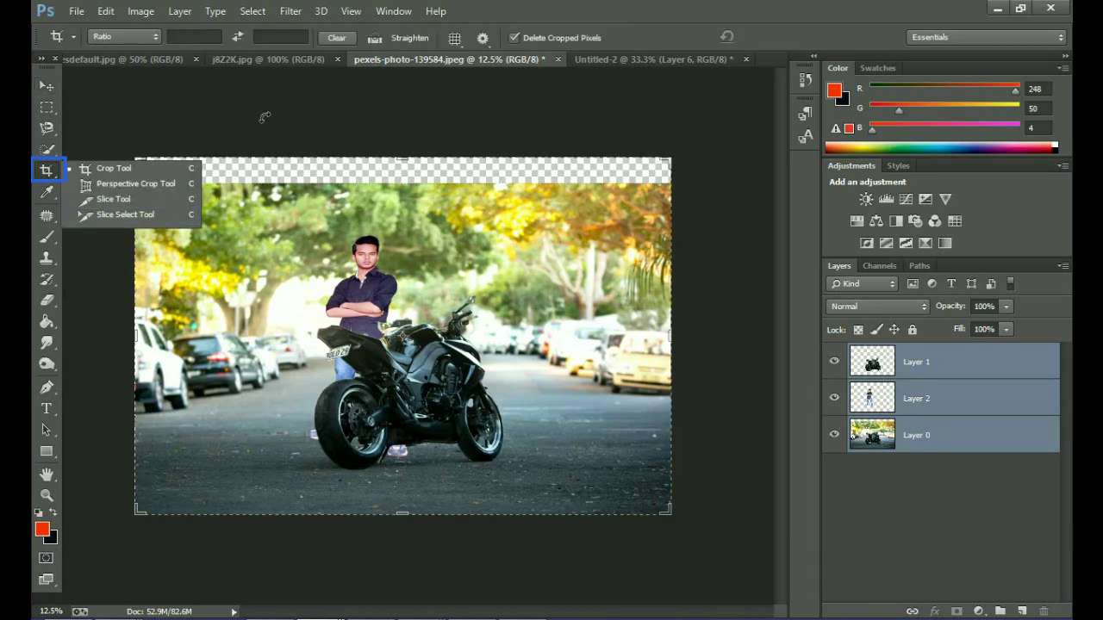
left_click(212, 168)
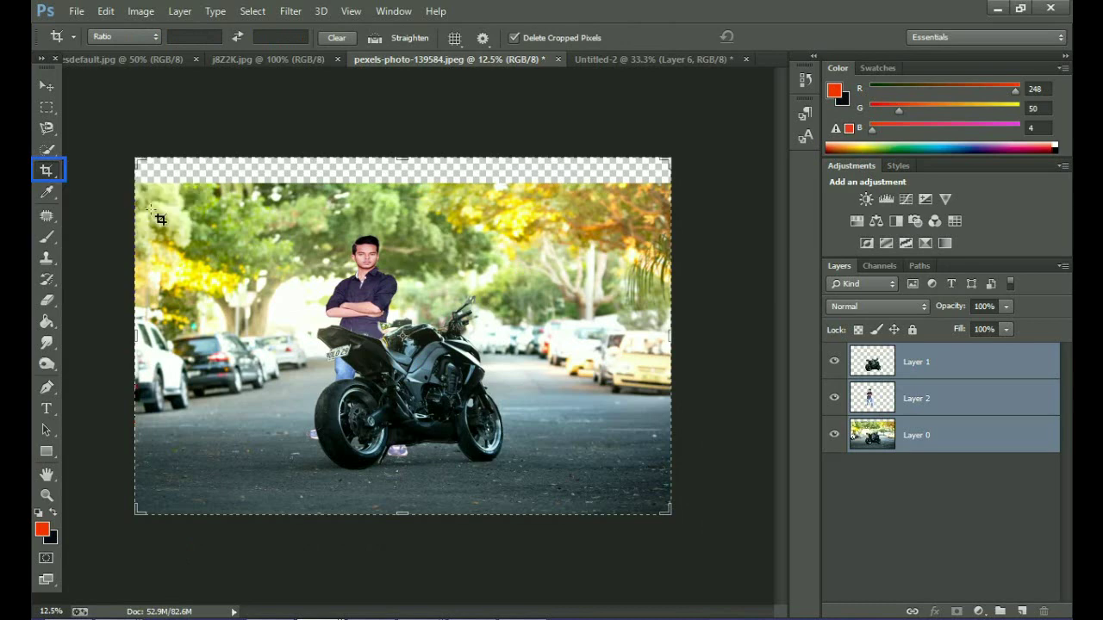
left_click(136, 181)
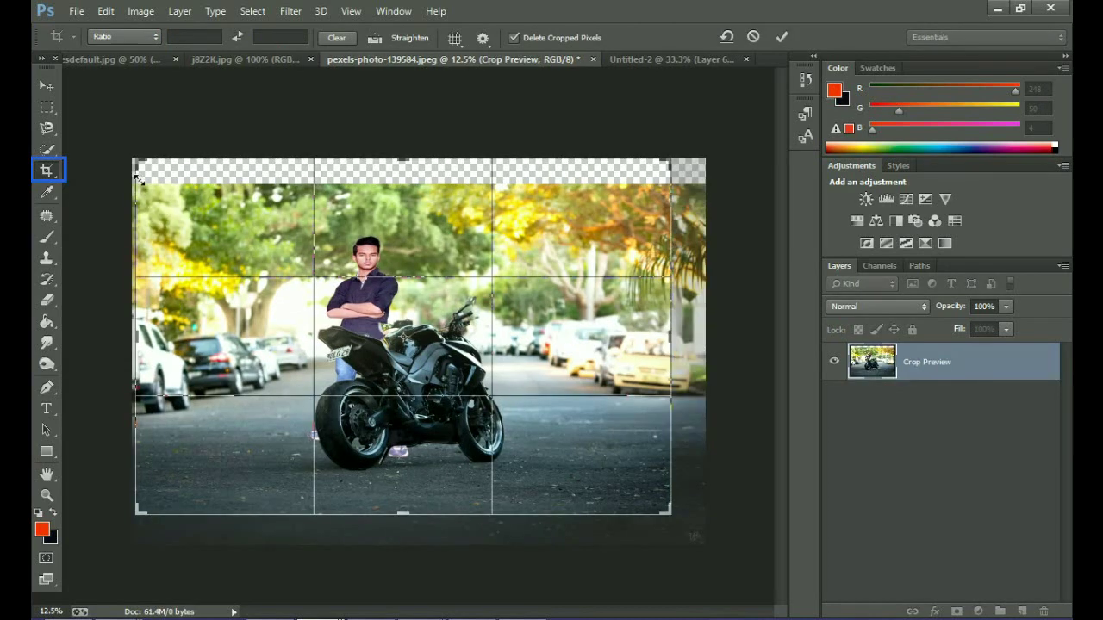
left_click_drag(137, 177, 142, 177)
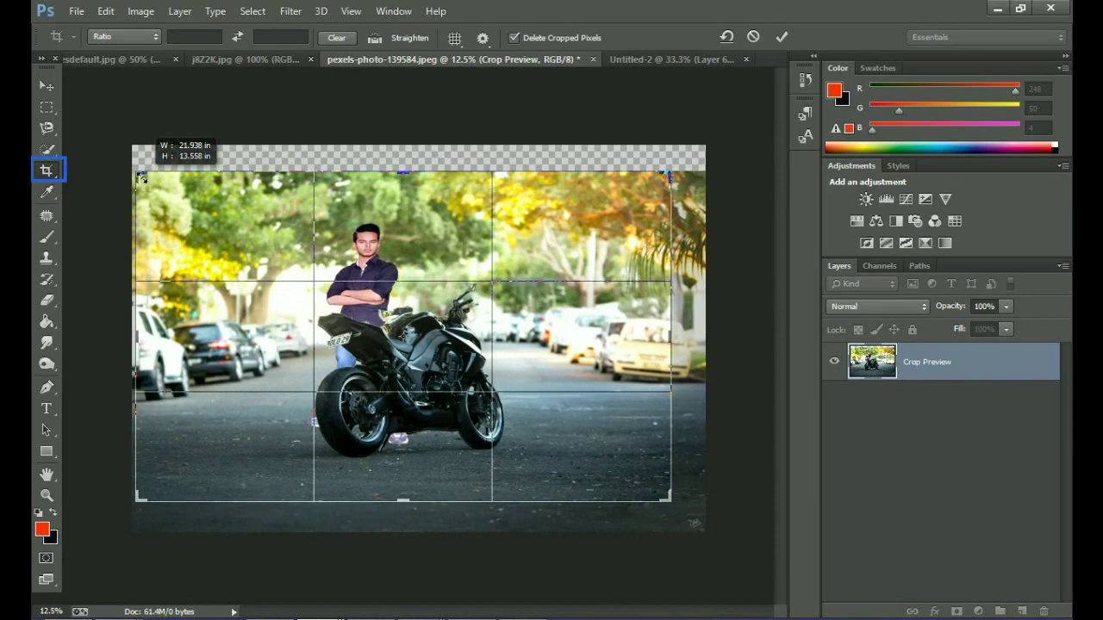
left_click_drag(692, 518, 685, 500)
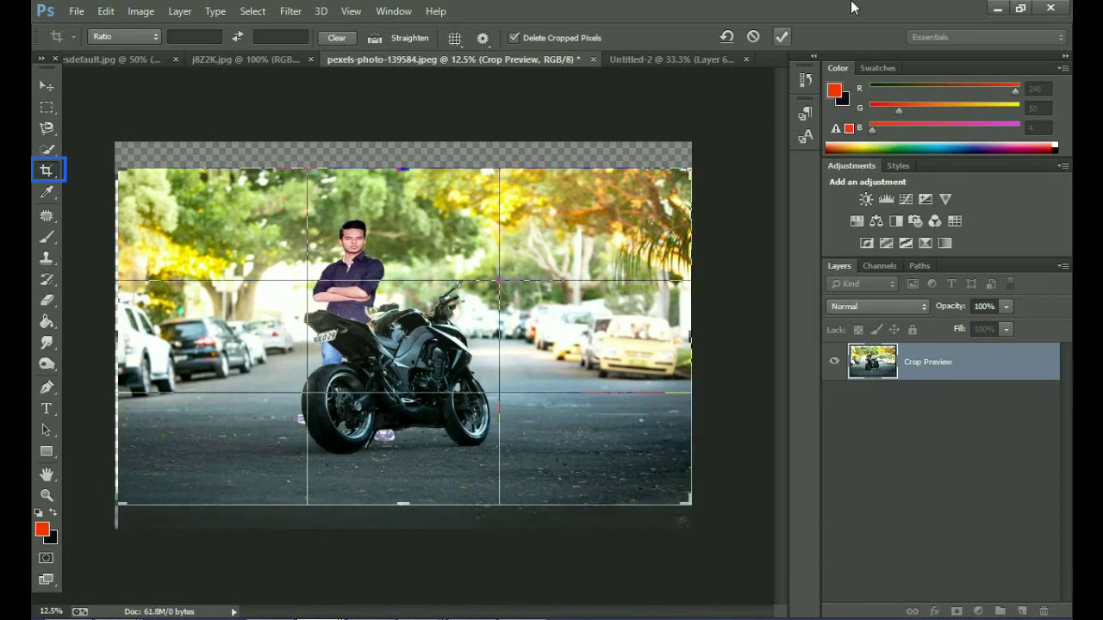
left_click(782, 37)
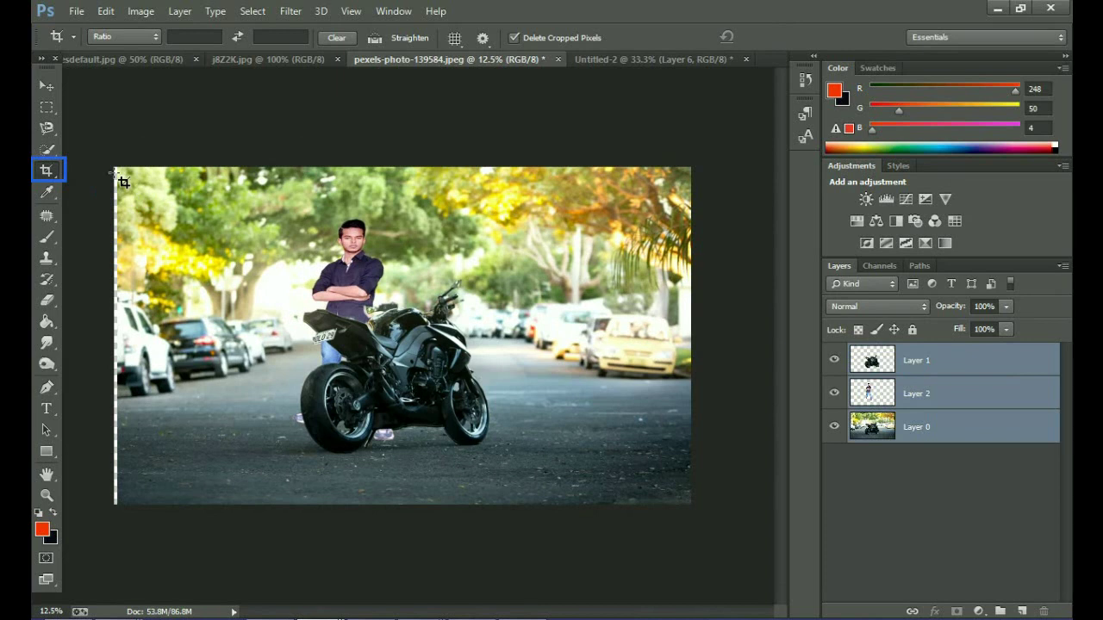
Redraw the crop over the whole scaled photo and commit, trimming the empty edges.
mouse_move(117, 170)
left_mouse_down()
mouse_move(415, 371)
mouse_move(689, 504)
left_mouse_up()
left_click(783, 37)
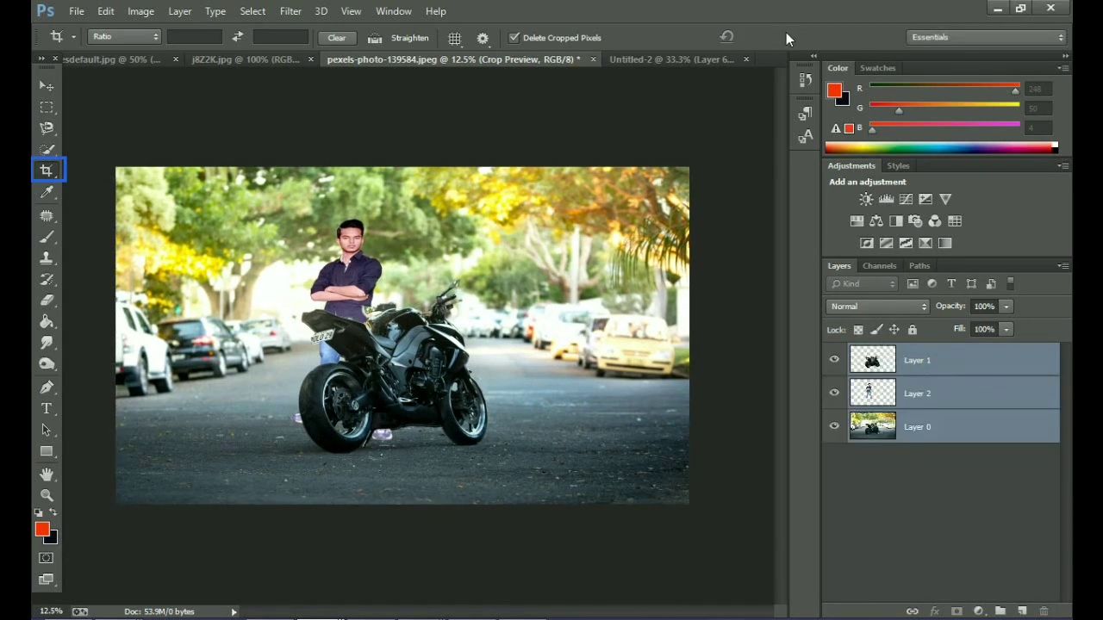
left_click(786, 34)
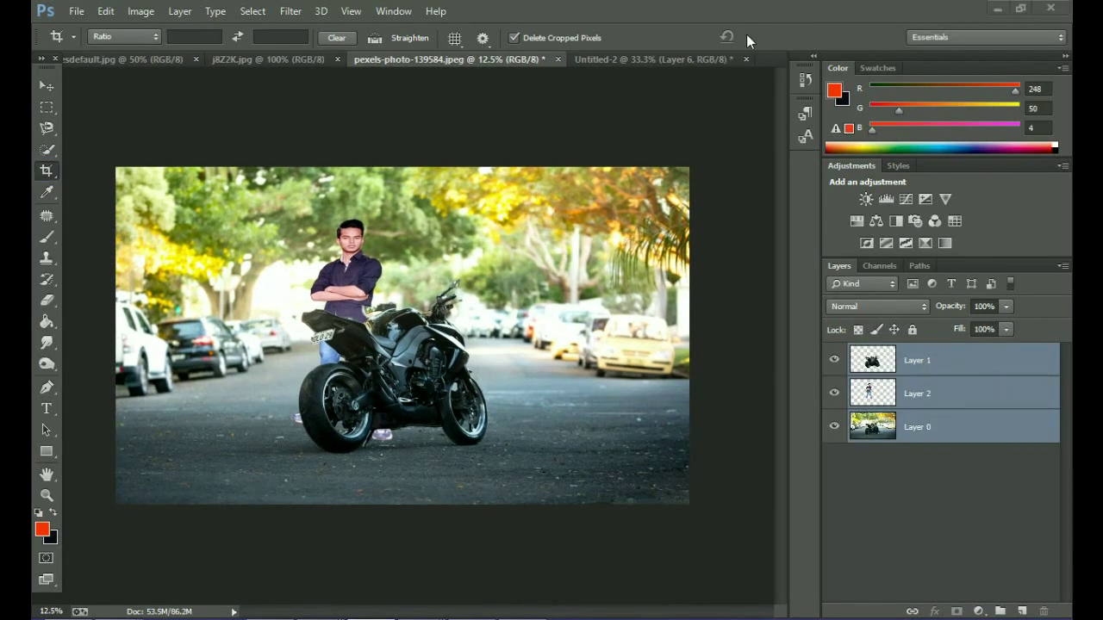
Nudge the man on Layer 2 into place behind the bike, then marquee-select the road's bottom strip.
left_click(912, 395)
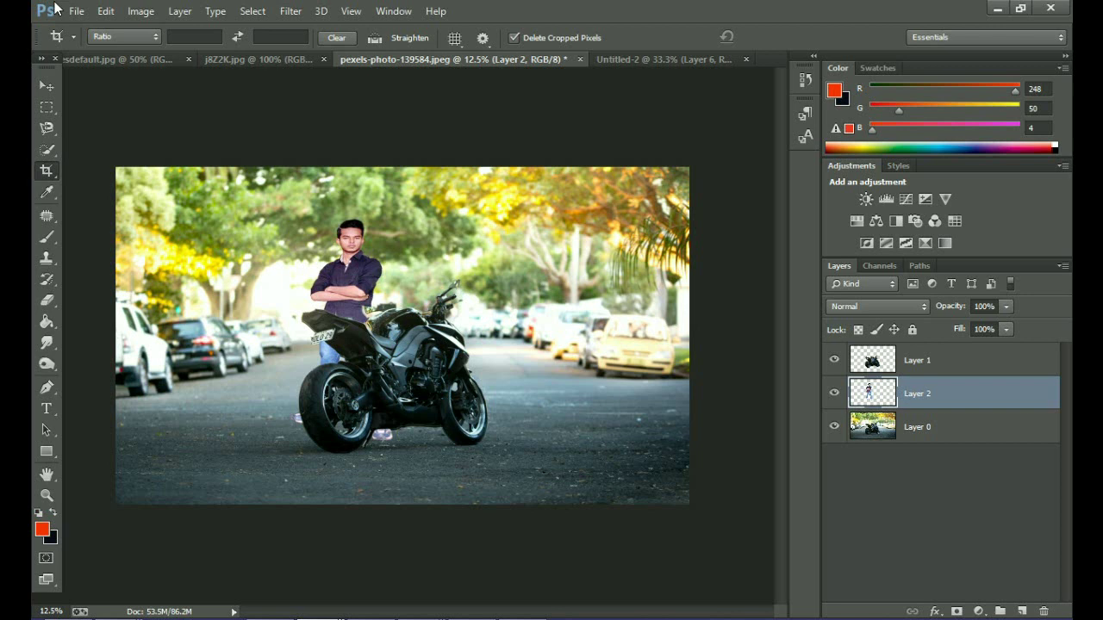
left_click(46, 86)
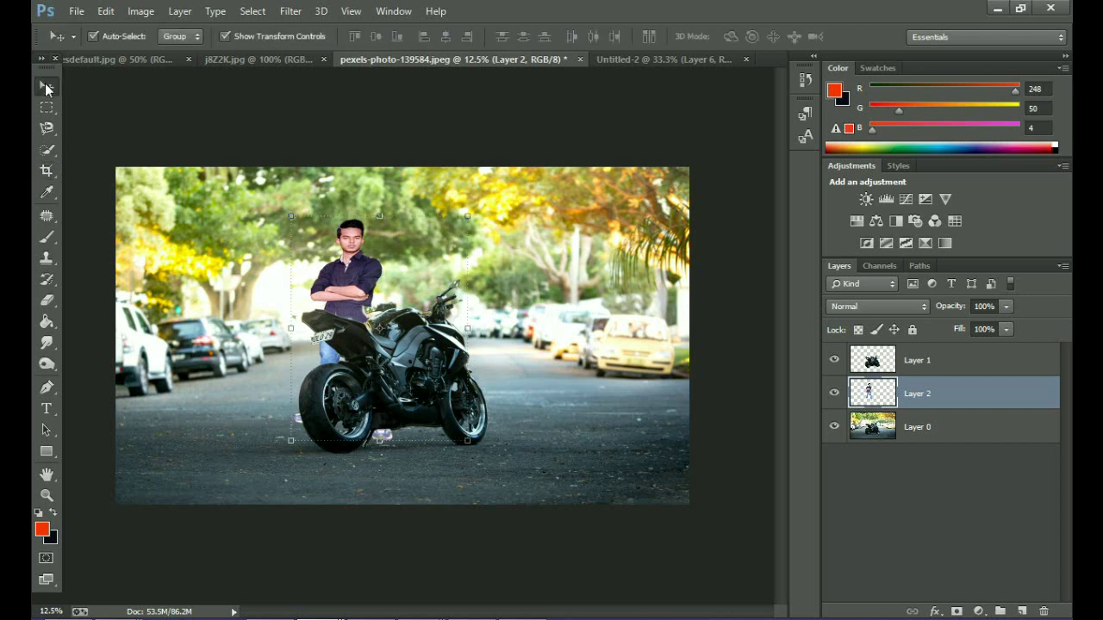
key("Down")
key("Down")
key("Down")
key("Right")
key("Right")
key("Right")
key("Right")
key("Right")
key("Right")
key("Right")
key("Right")
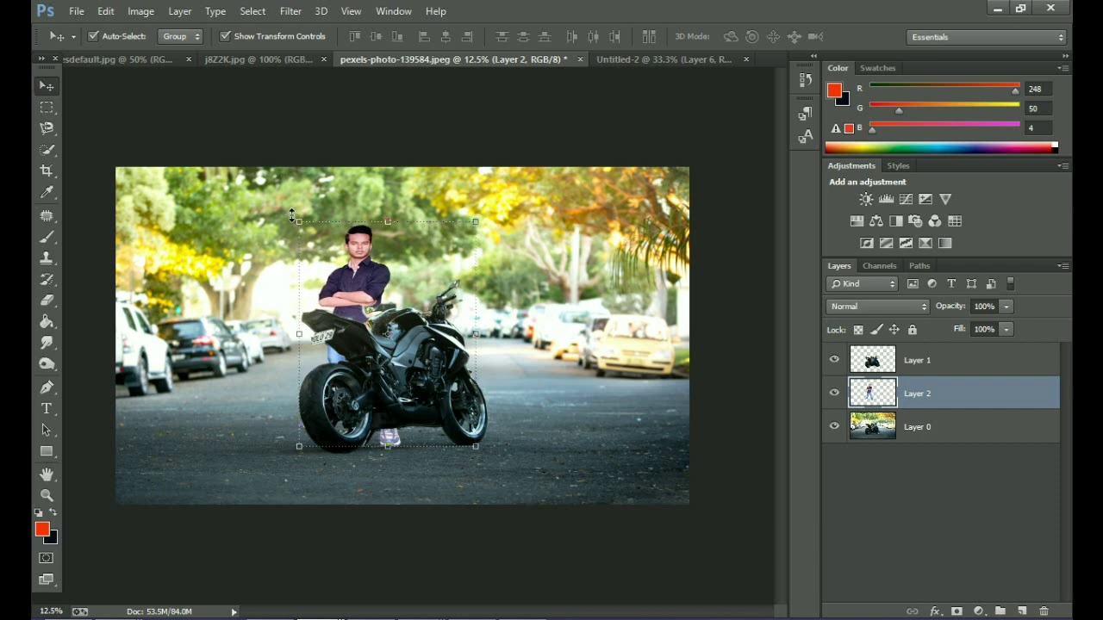
key("Left")
key("Left")
key("Left")
key("Up")
key("Up")
key("Up")
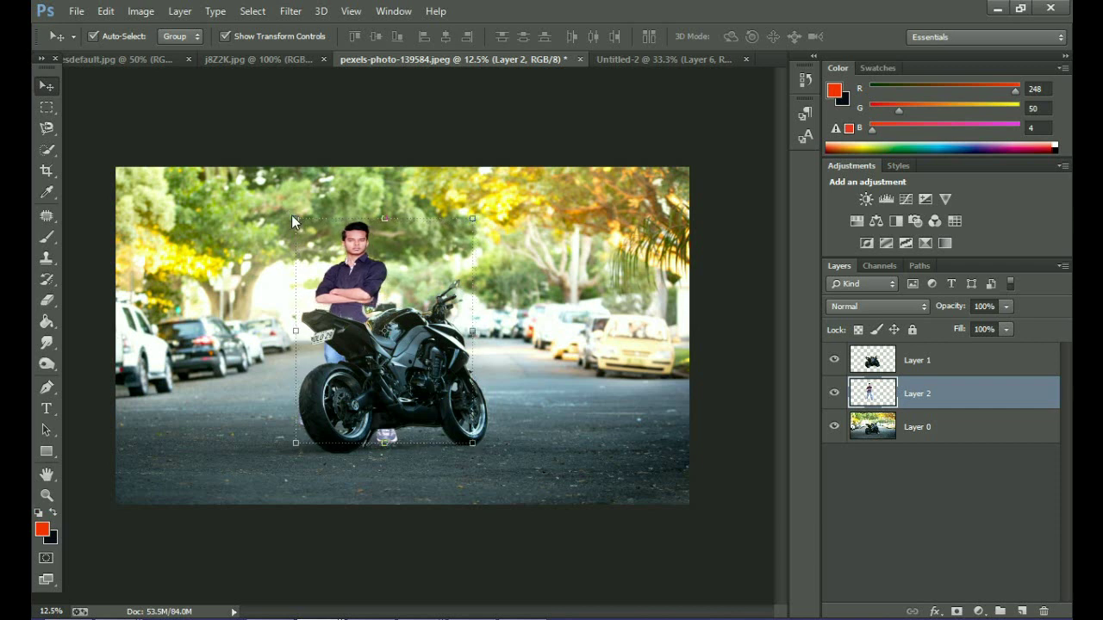
key("Left")
key("Left")
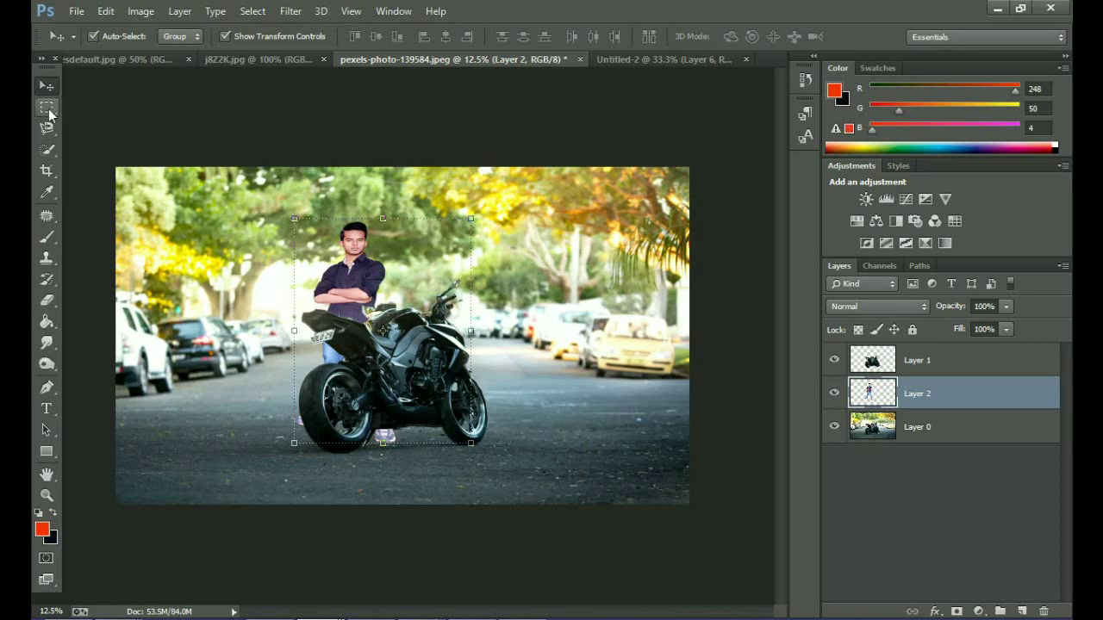
left_click(47, 107)
left_click_drag(116, 442, 615, 517)
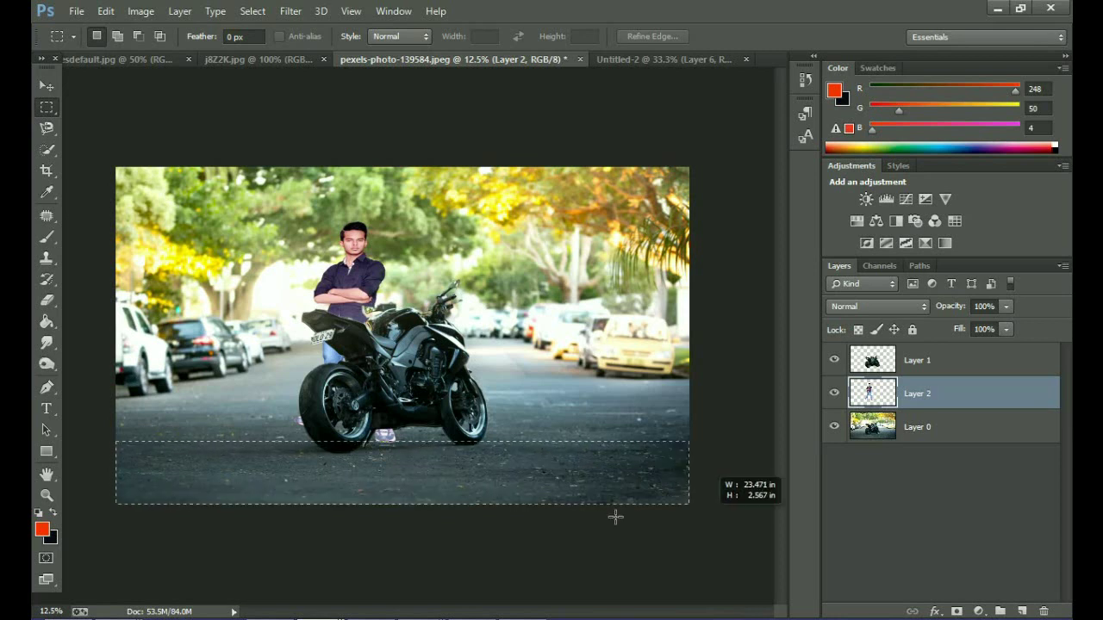
Apply a 5.7-pixel Gaussian Blur to the road's bottom strip, then select the upper background.
left_click_drag(241, 453, 240, 466)
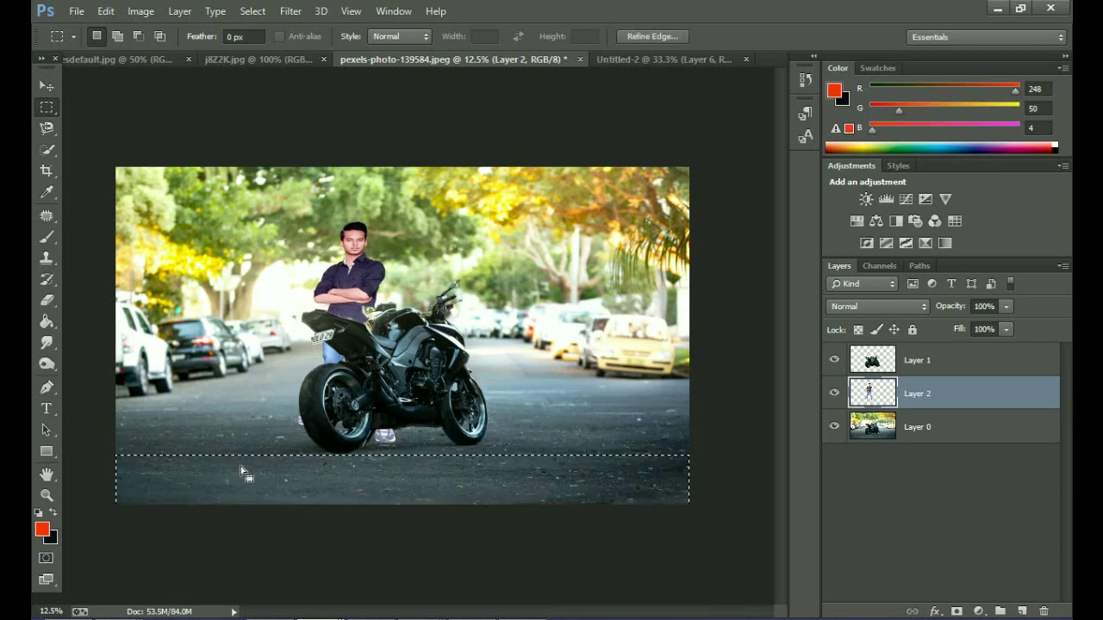
left_click(289, 12)
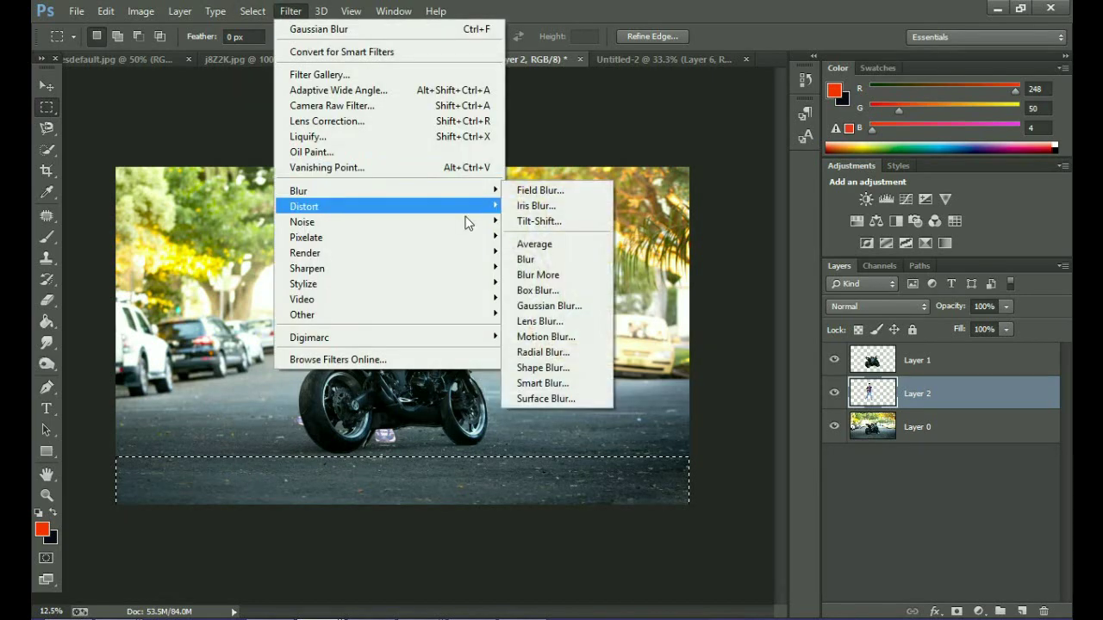
left_click(539, 307)
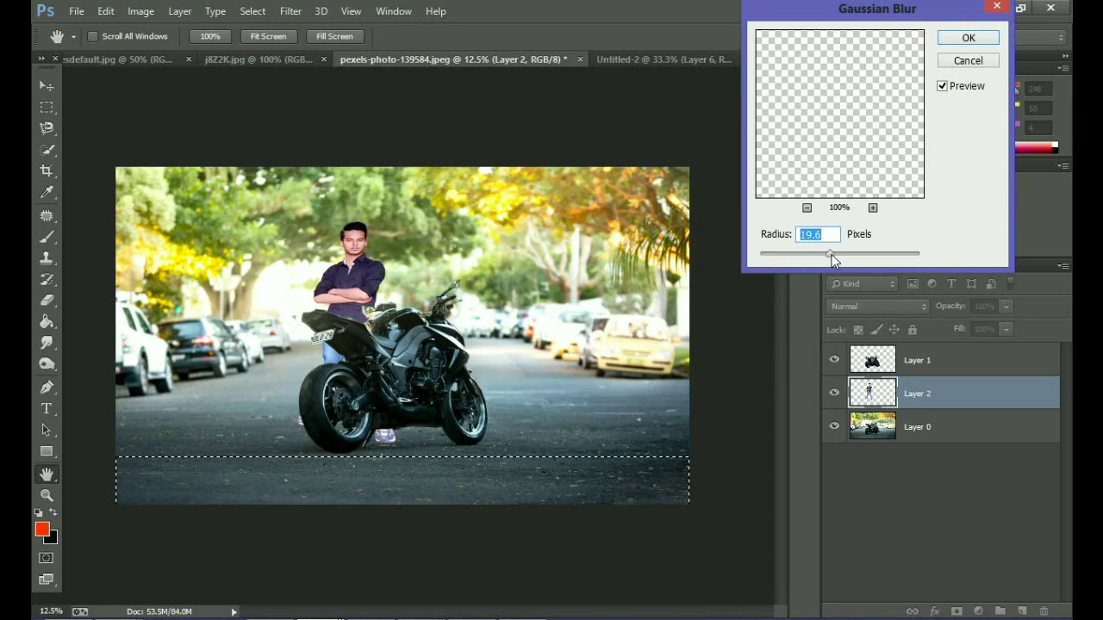
left_click_drag(830, 254, 806, 254)
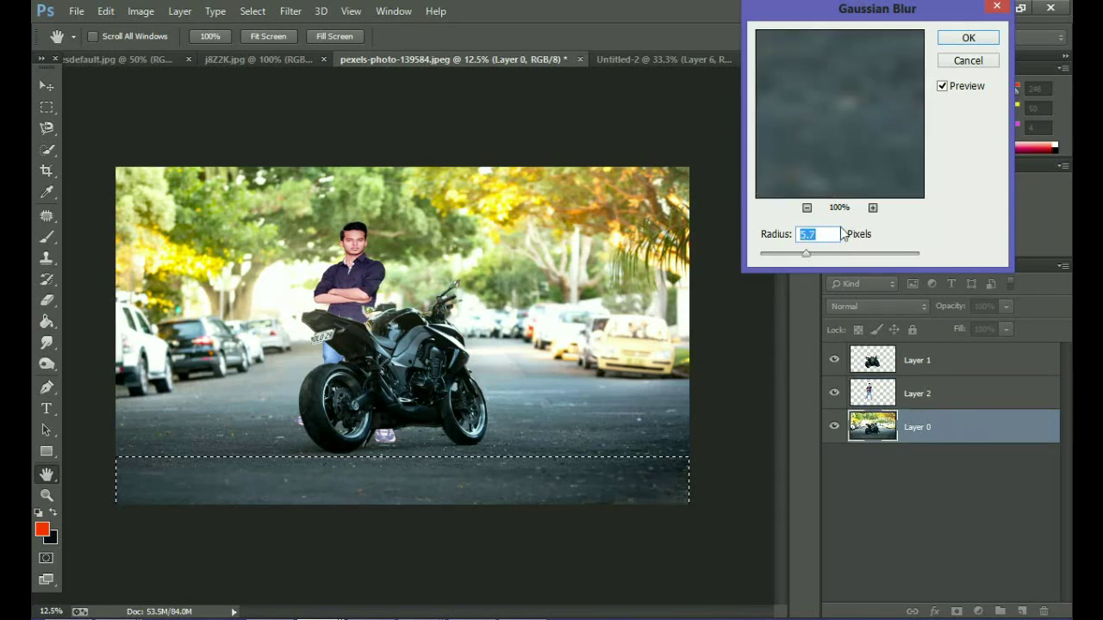
left_click(969, 38)
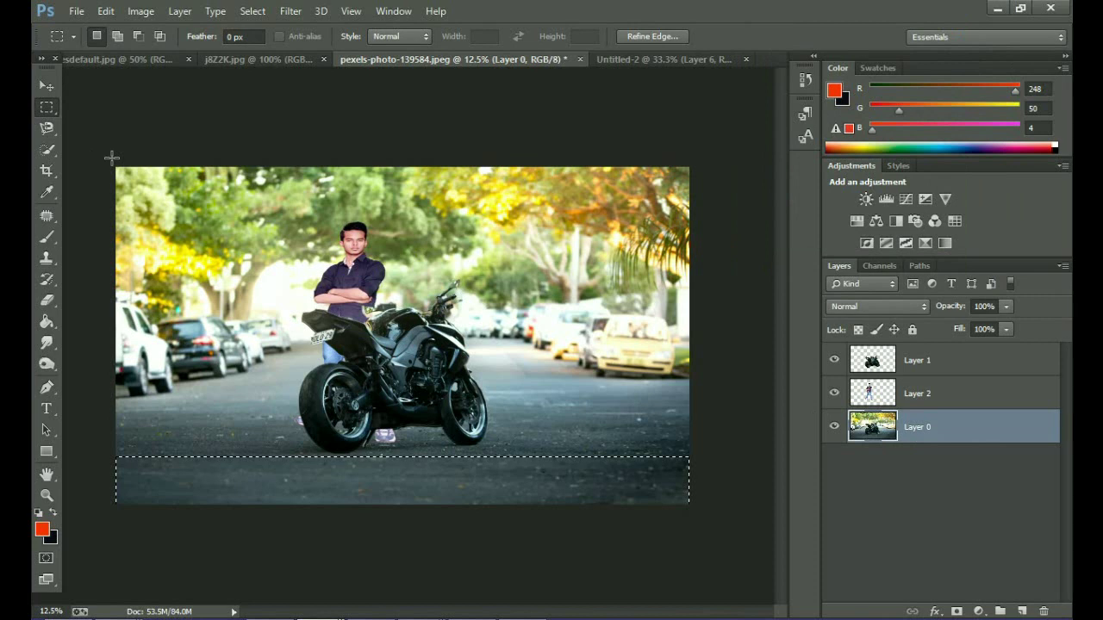
mouse_move(112, 157)
left_mouse_down()
mouse_move(689, 336)
mouse_move(721, 354)
mouse_move(719, 477)
mouse_move(708, 405)
left_mouse_up()
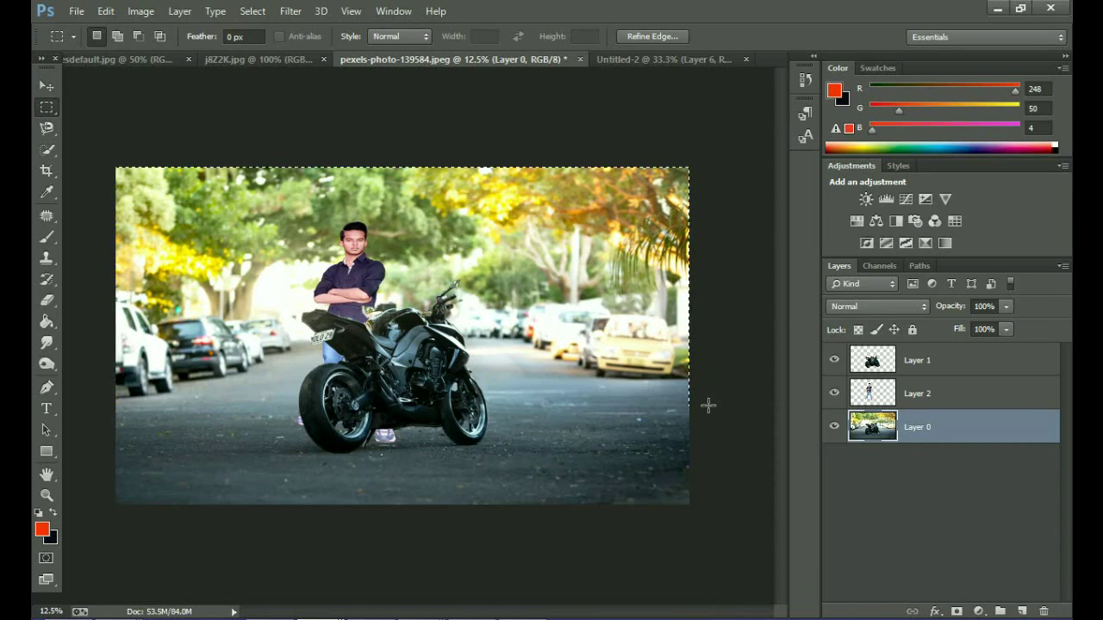
Apply a 9.8-pixel Gaussian Blur to the trees and parked cars, then deselect.
left_click(290, 12)
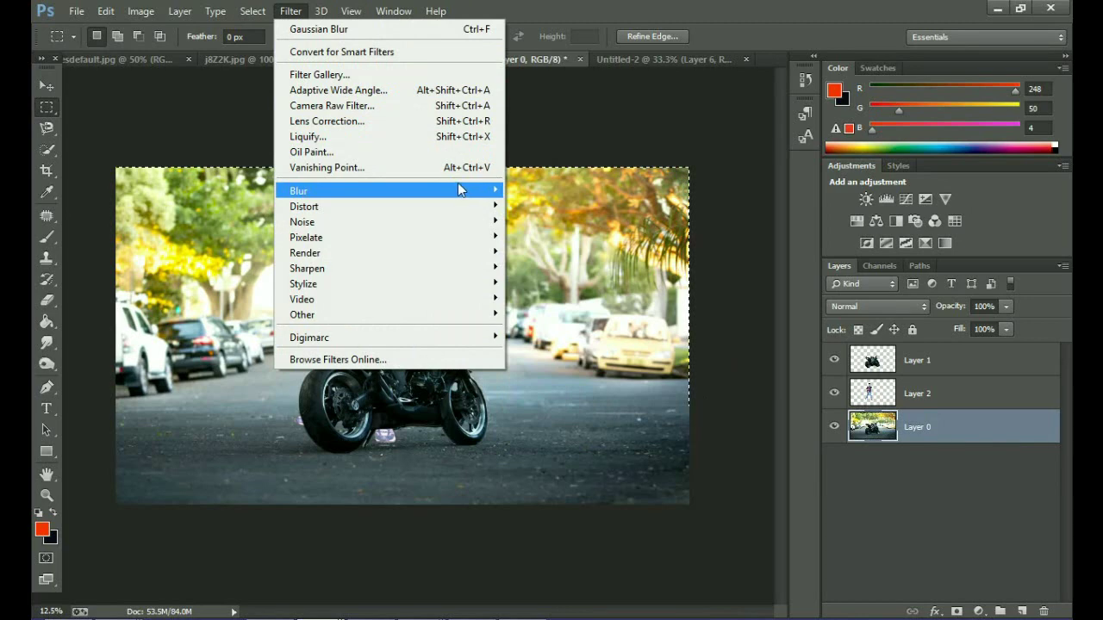
mouse_move(387, 191)
left_click(547, 306)
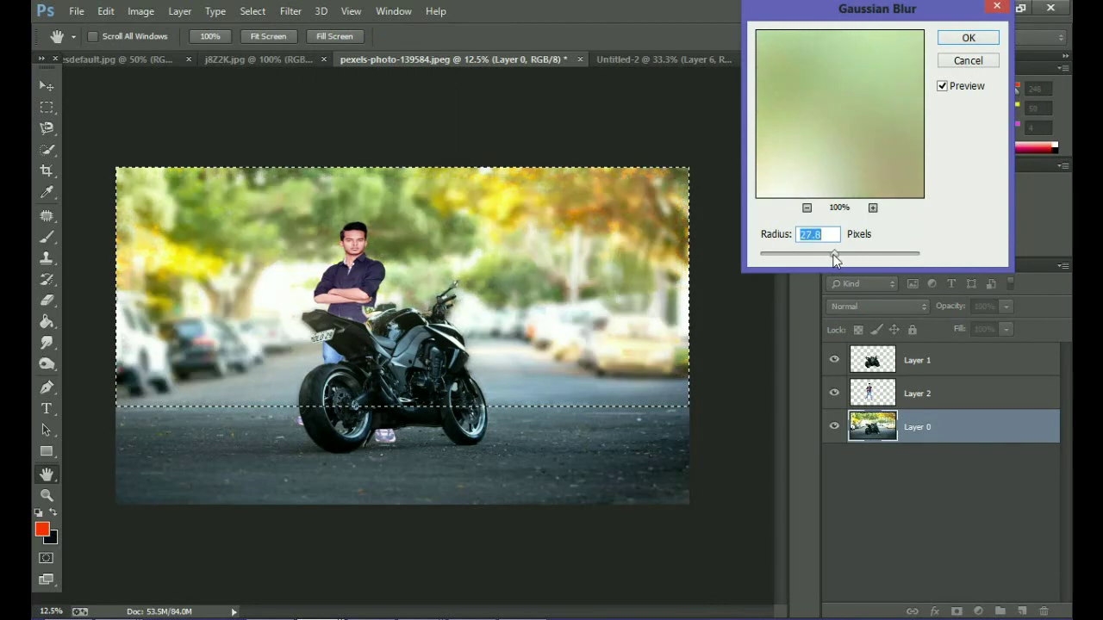
left_click_drag(833, 254, 825, 252)
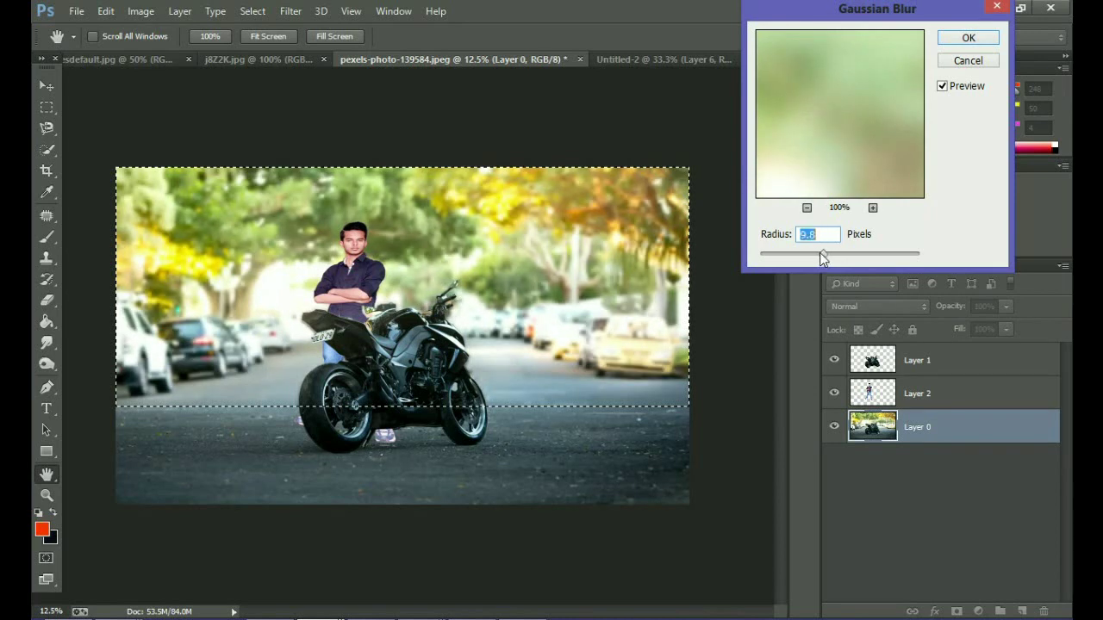
left_click(965, 38)
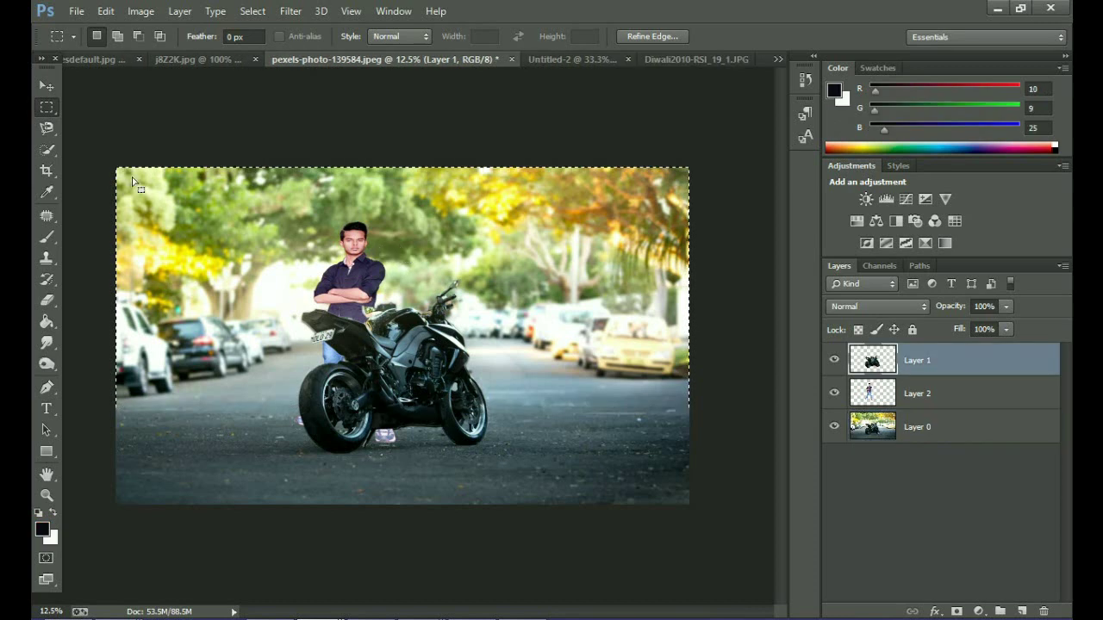
left_click(194, 245)
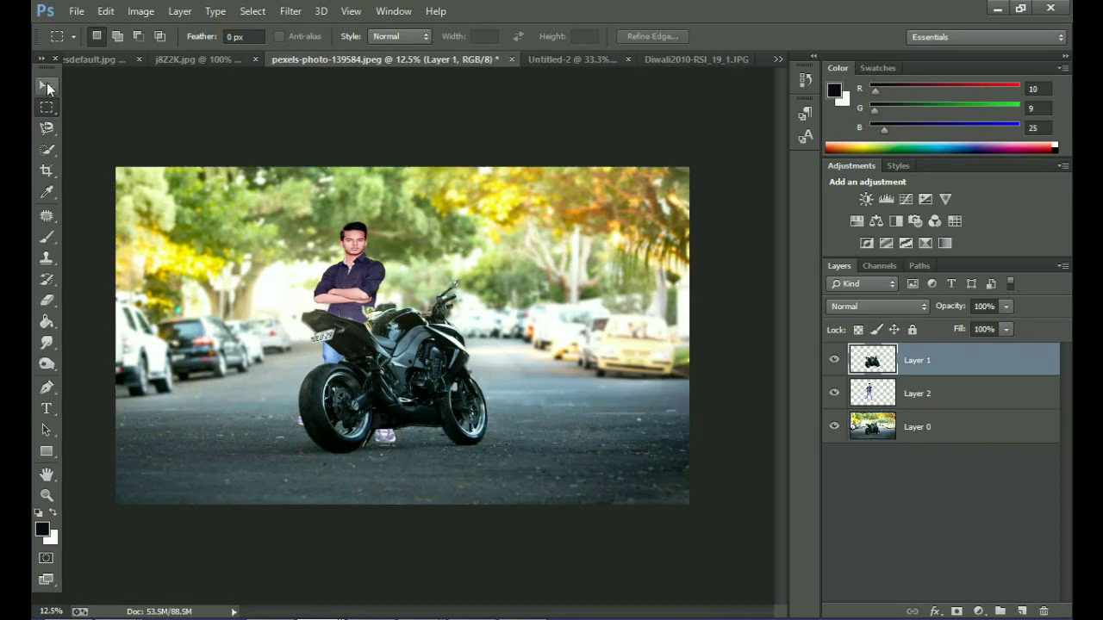
Add a Gradient fill layer from the new adjustment layer menu.
left_click(47, 84)
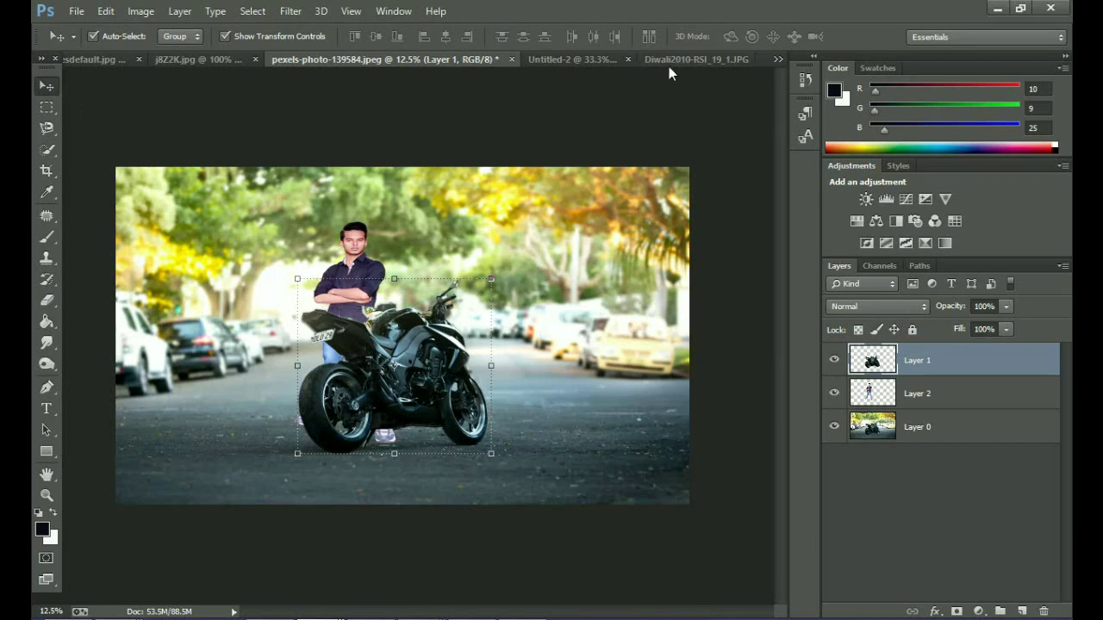
left_click(979, 611)
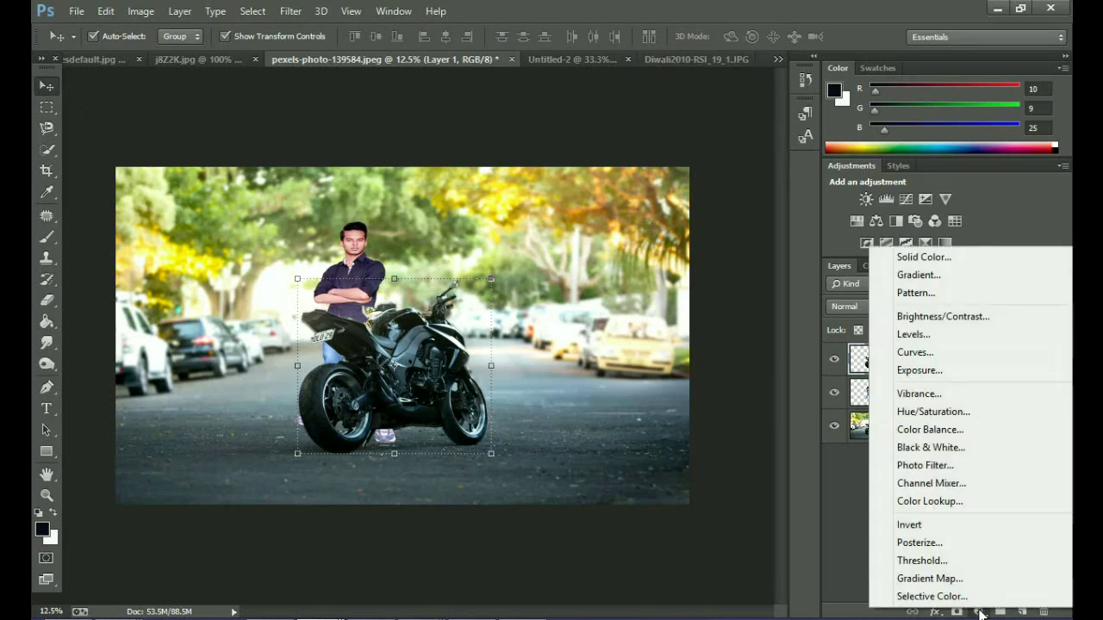
left_click(917, 275)
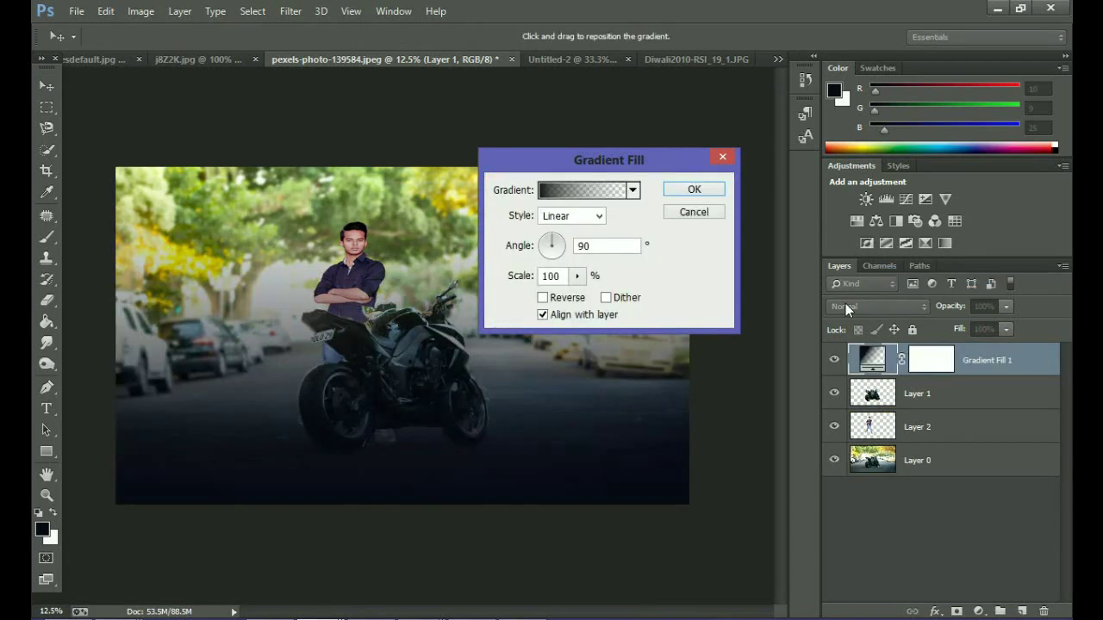
Make the gradient's start stop near-black and shift the 90° linear gradient up over the lower image.
left_click(568, 195)
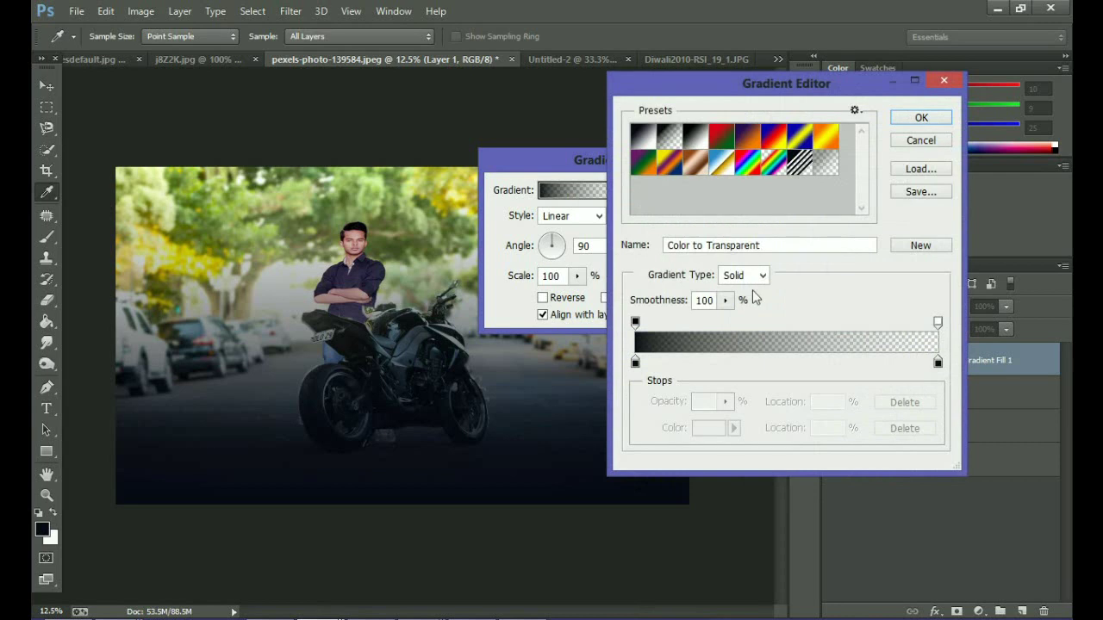
double_click(636, 362)
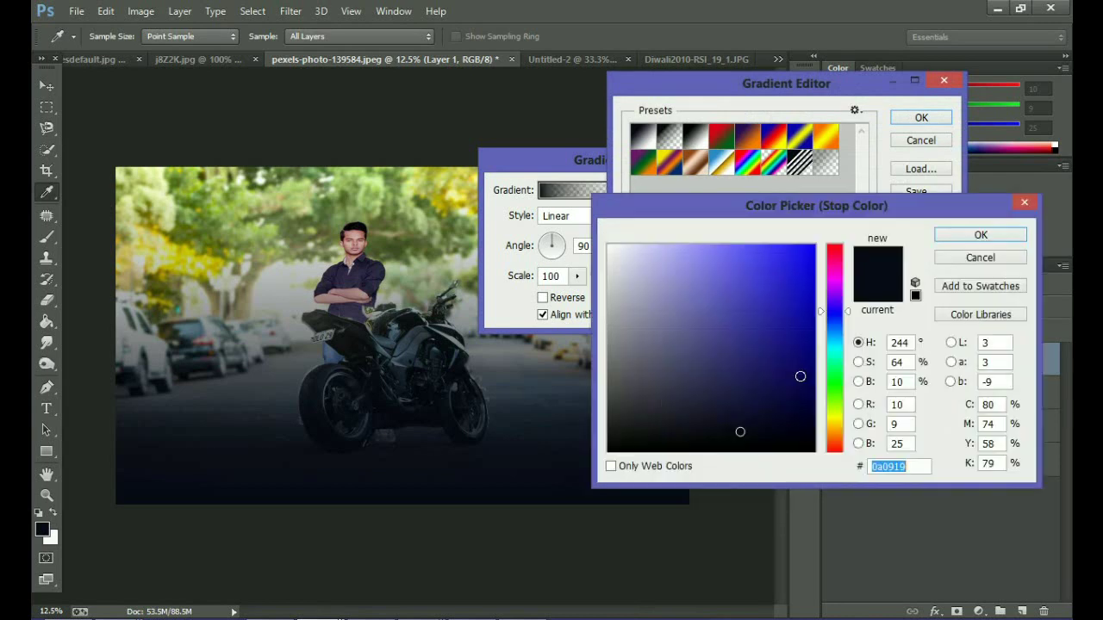
left_click(793, 450)
left_click(981, 236)
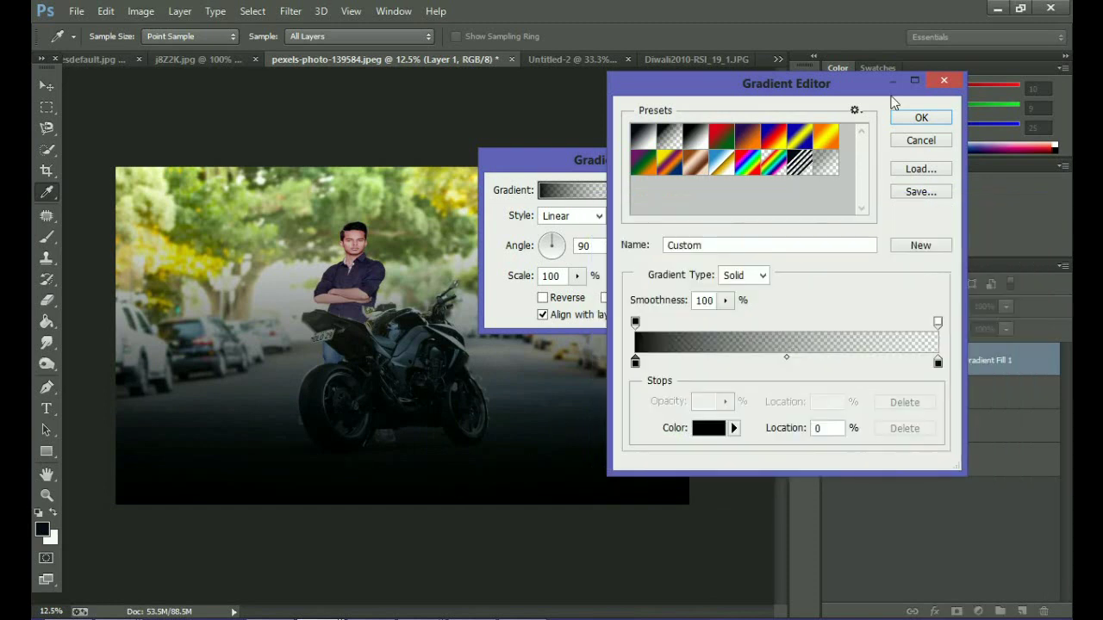
left_click(920, 116)
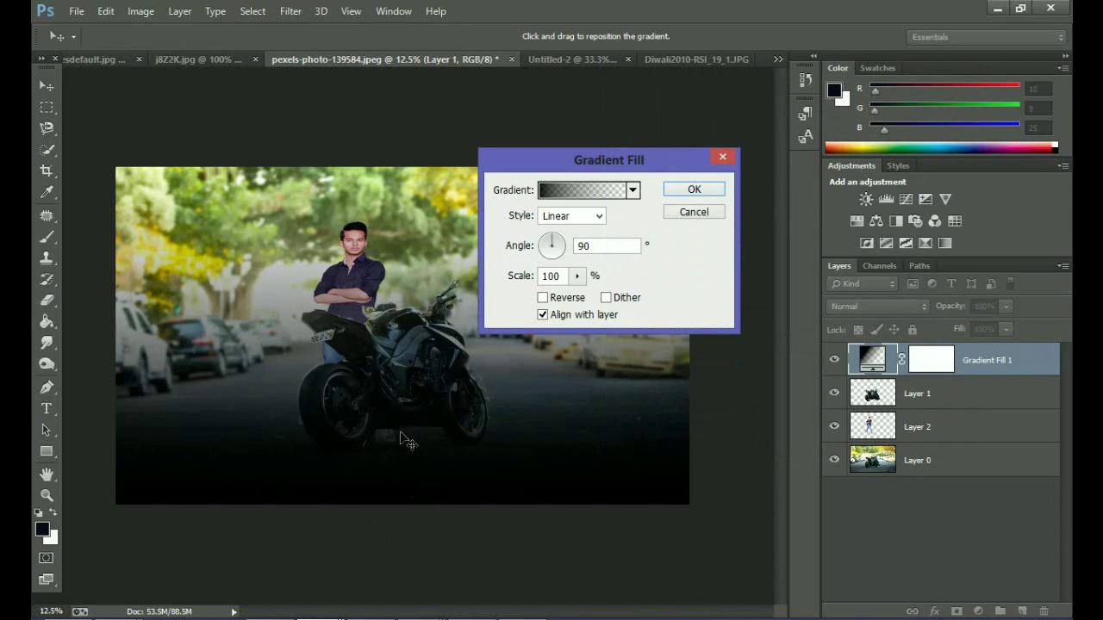
left_click_drag(355, 545, 408, 434)
left_click(695, 187)
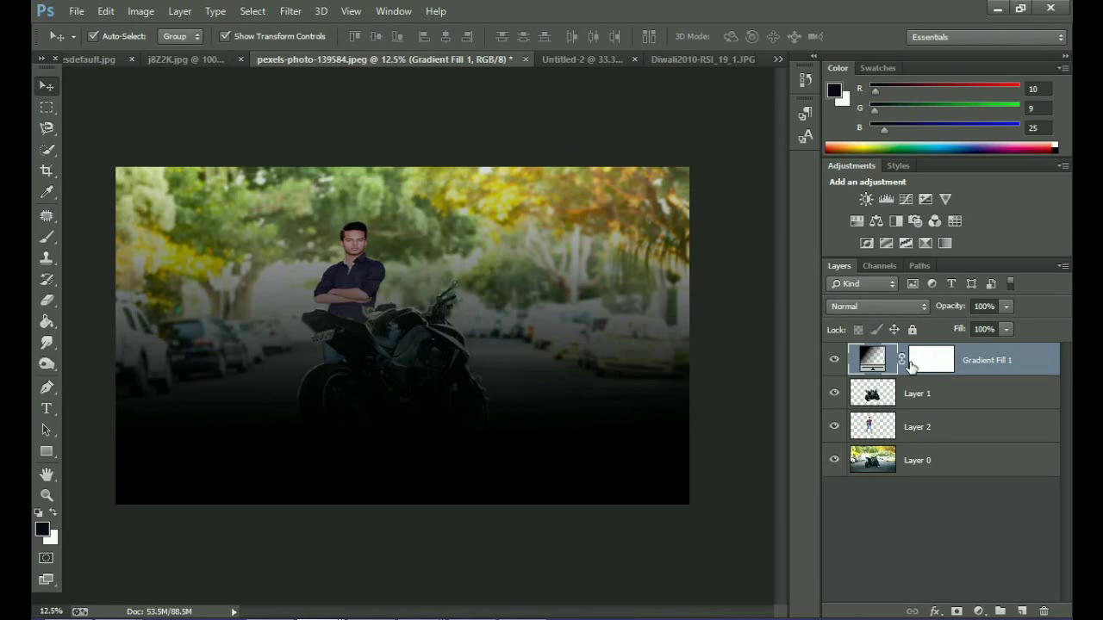
Lower Gradient Fill 1 to 33% fill and 65% opacity, then switch to Diwali2010-RSI_19_1.JPG.
left_click(1005, 329)
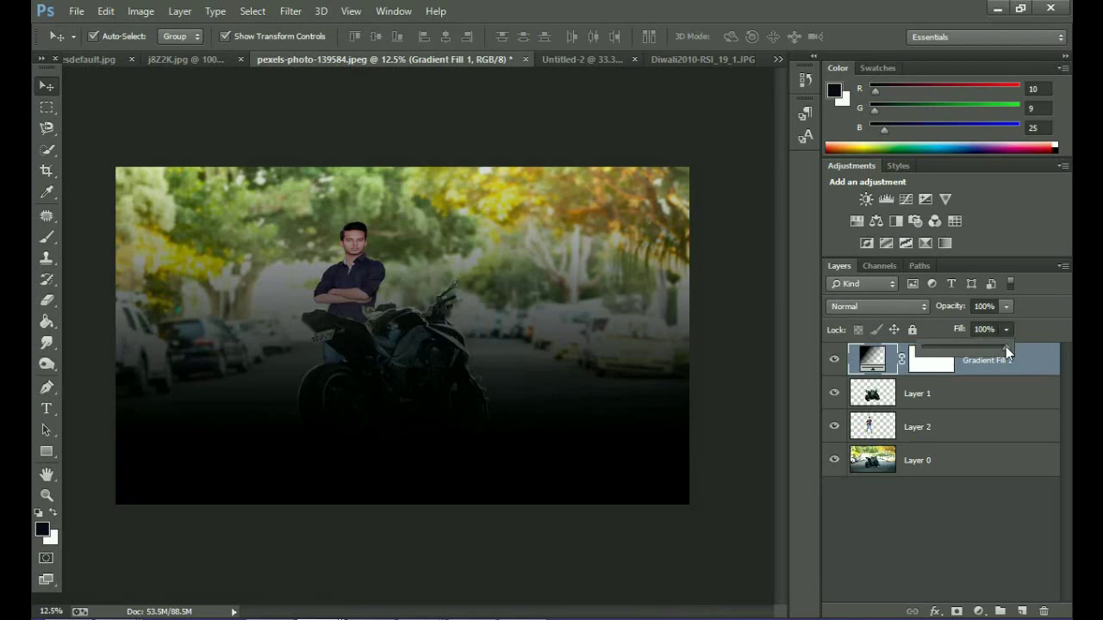
left_click_drag(1006, 347, 951, 348)
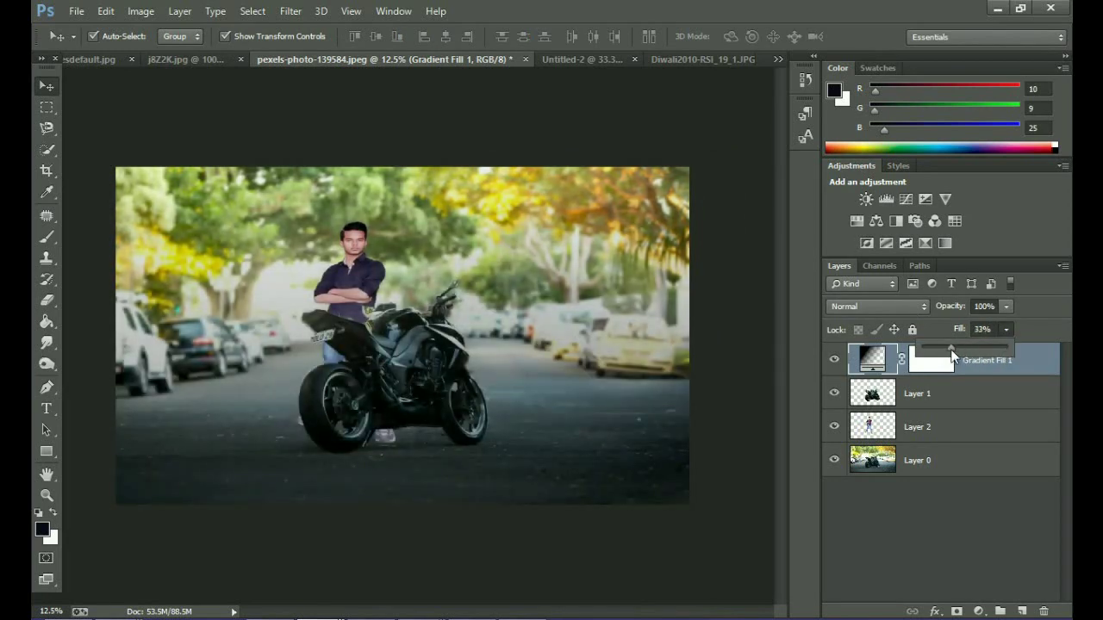
left_click(1004, 307)
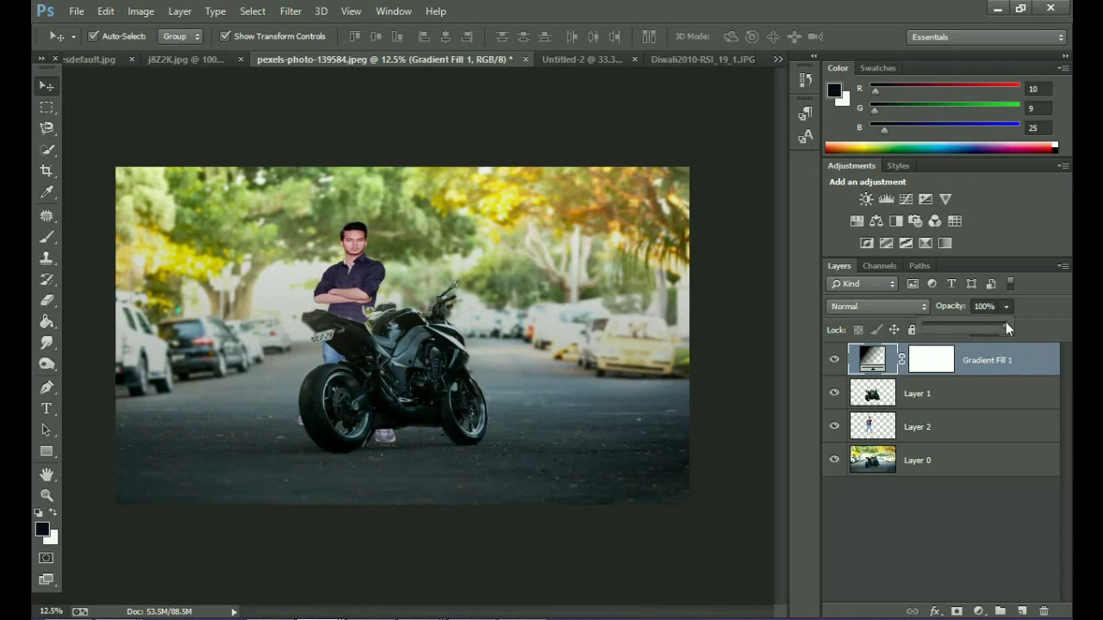
left_click_drag(1006, 325, 975, 328)
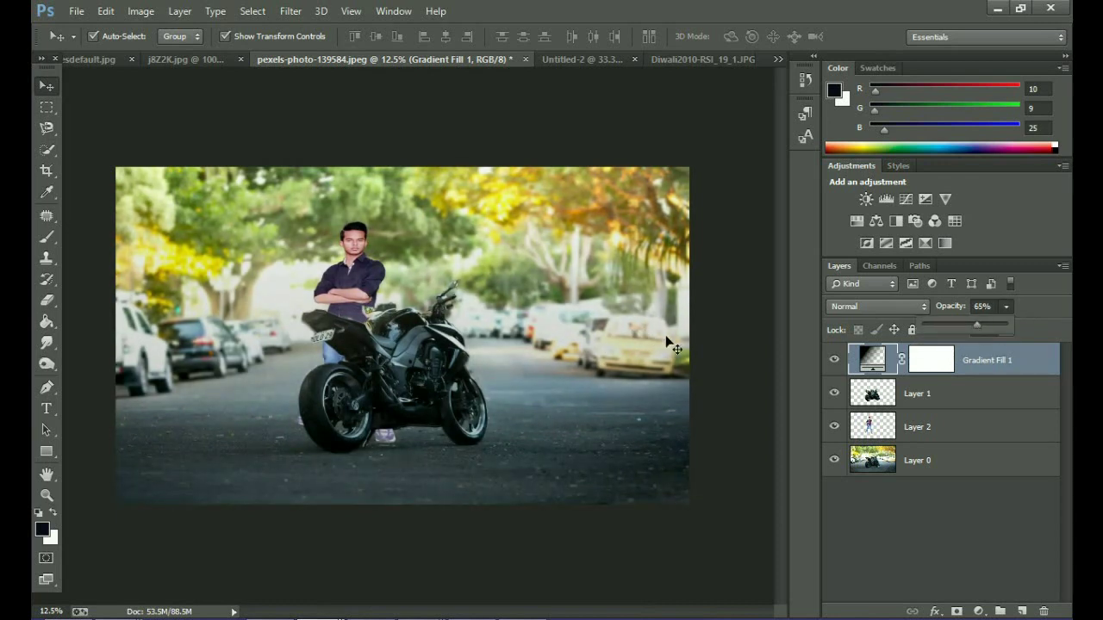
left_click(682, 56)
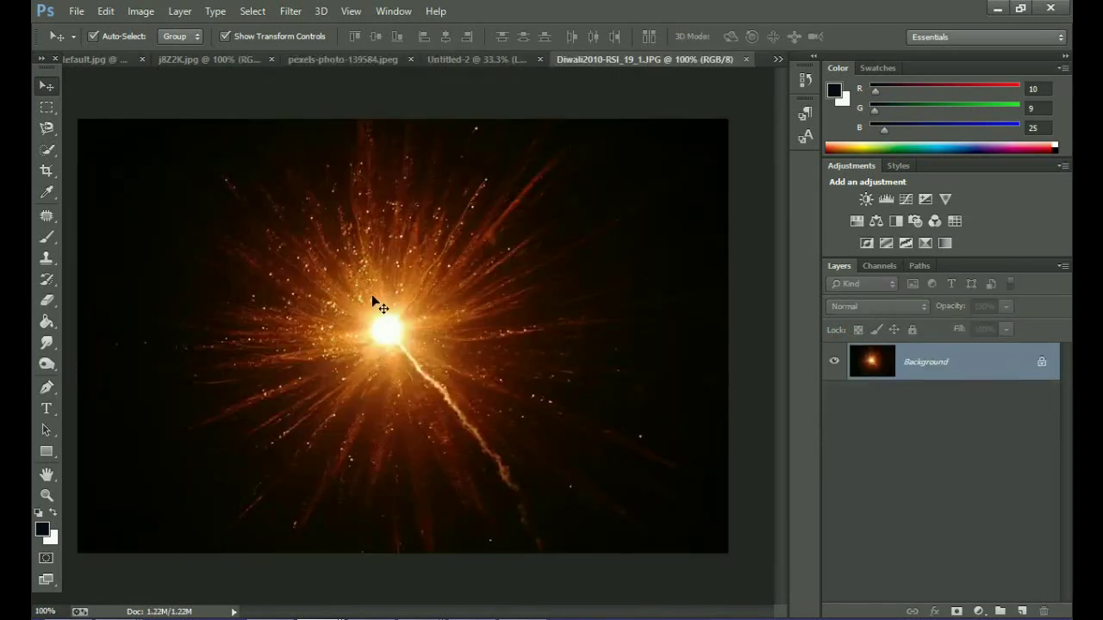
Drag the fireworks image into the motorcycle photo as Layer 3, enlarge it, and set it to Screen.
left_click_drag(379, 306, 432, 222)
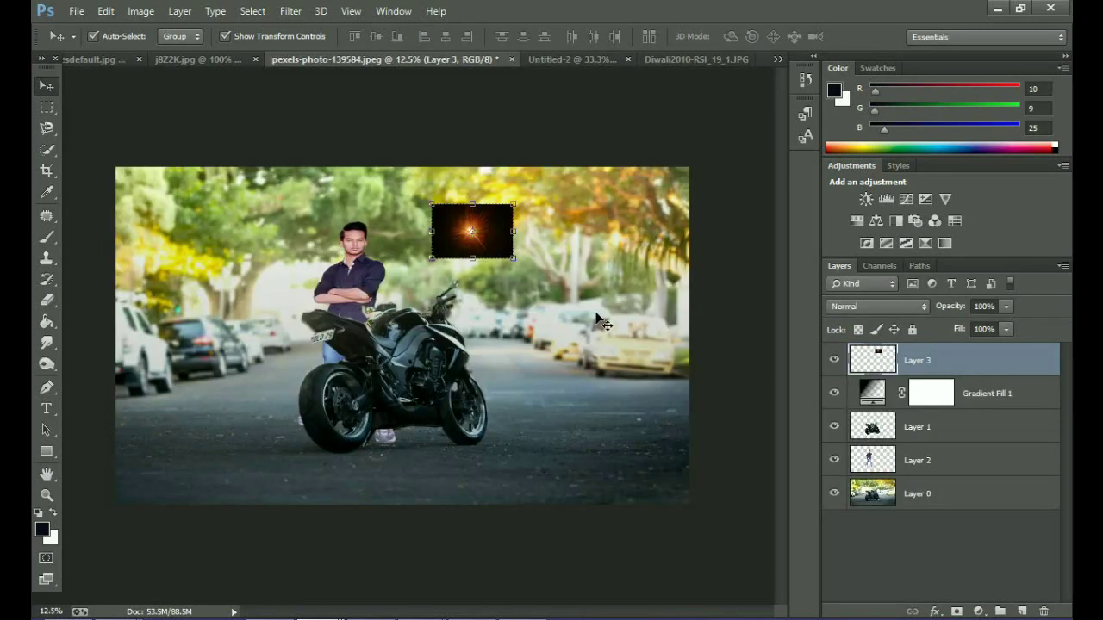
left_click_drag(514, 257, 678, 421)
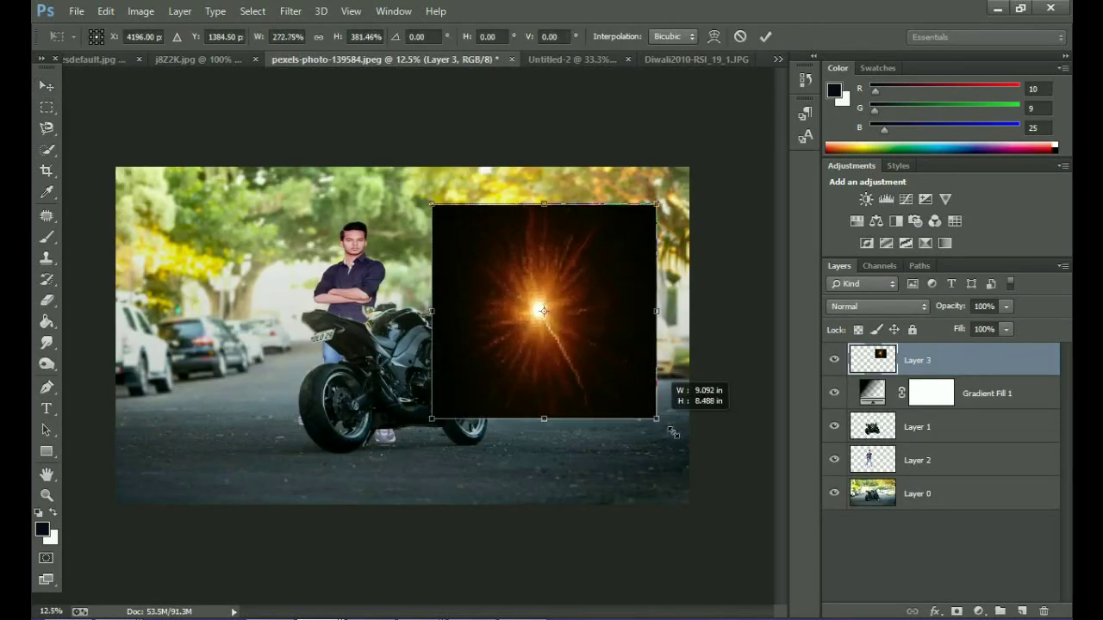
left_click_drag(432, 421, 255, 464)
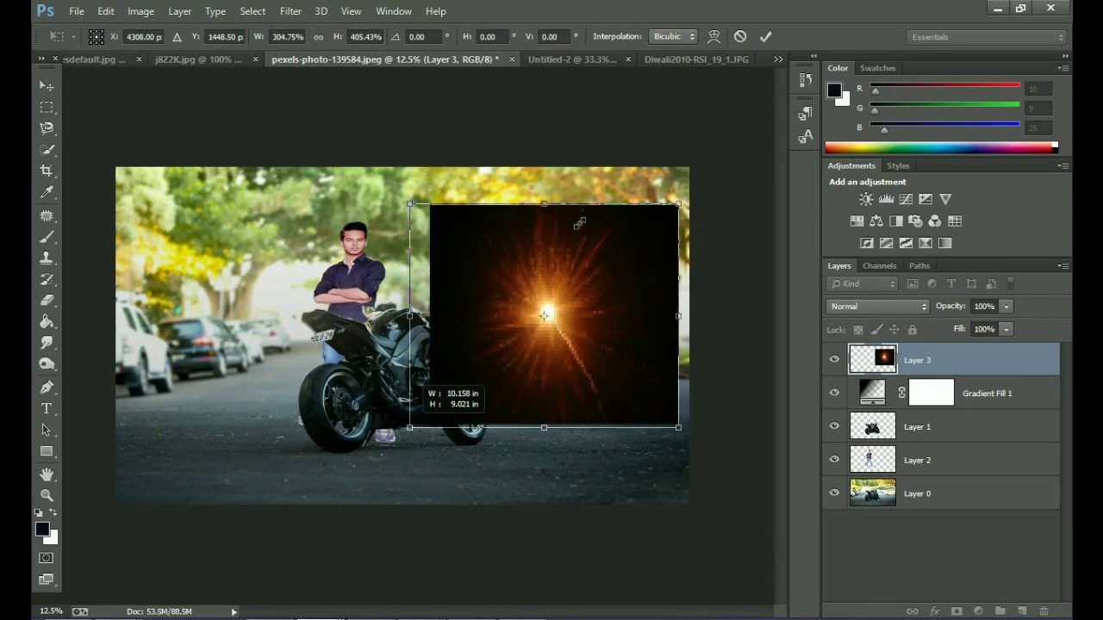
left_click(763, 37)
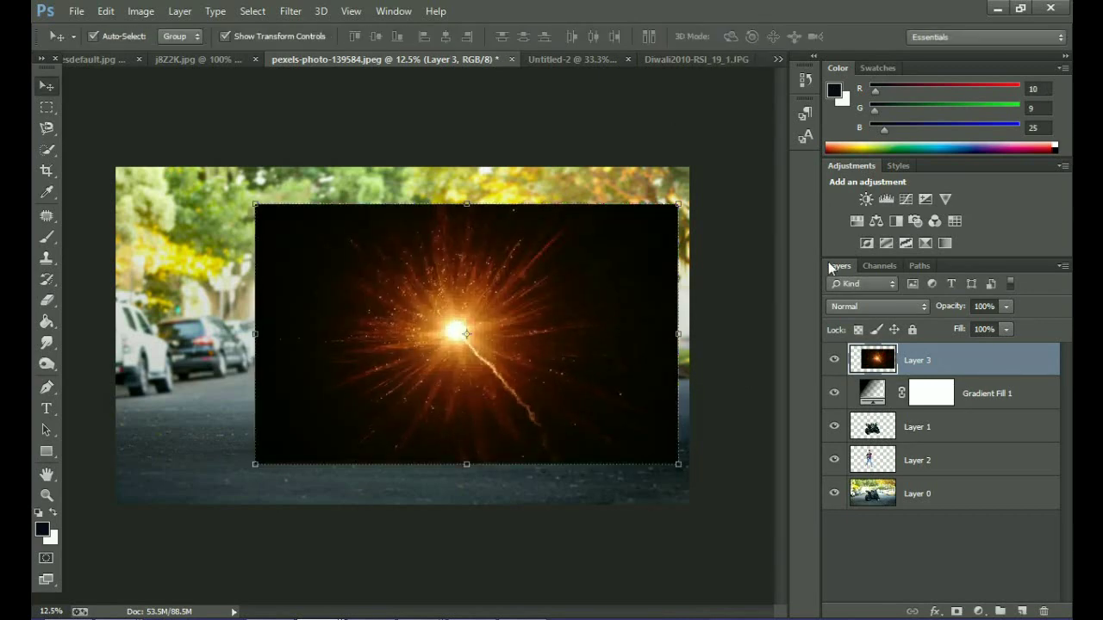
left_click(875, 305)
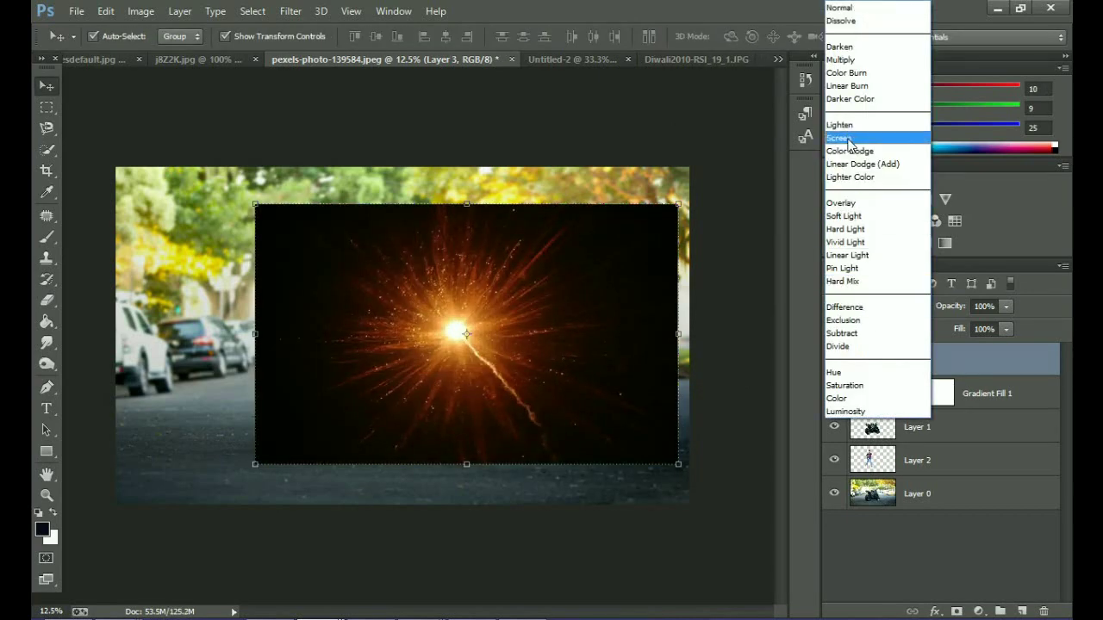
left_click(848, 136)
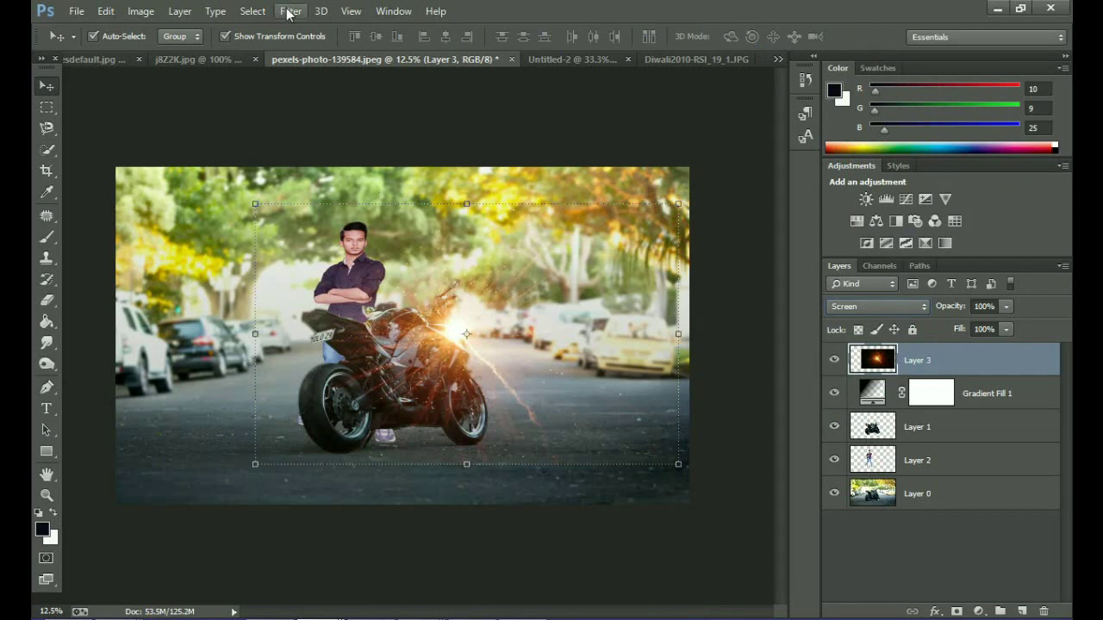
Apply a 41.5-pixel Gaussian Blur to the fireworks Layer 3.
left_click(291, 11)
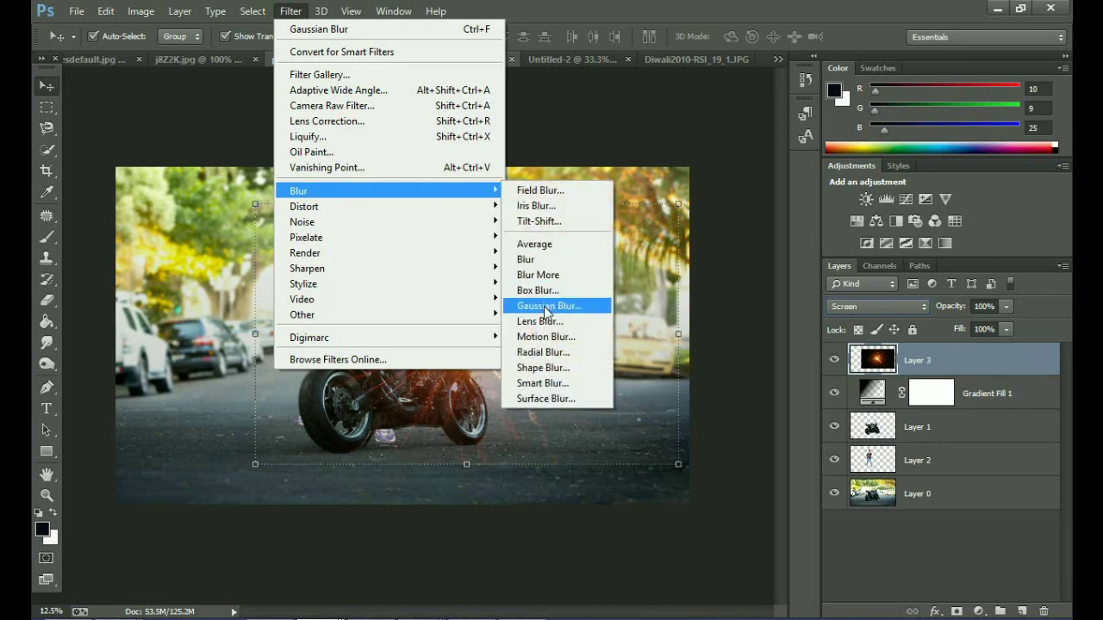
mouse_move(298, 190)
left_click(544, 305)
left_click_drag(841, 253, 843, 254)
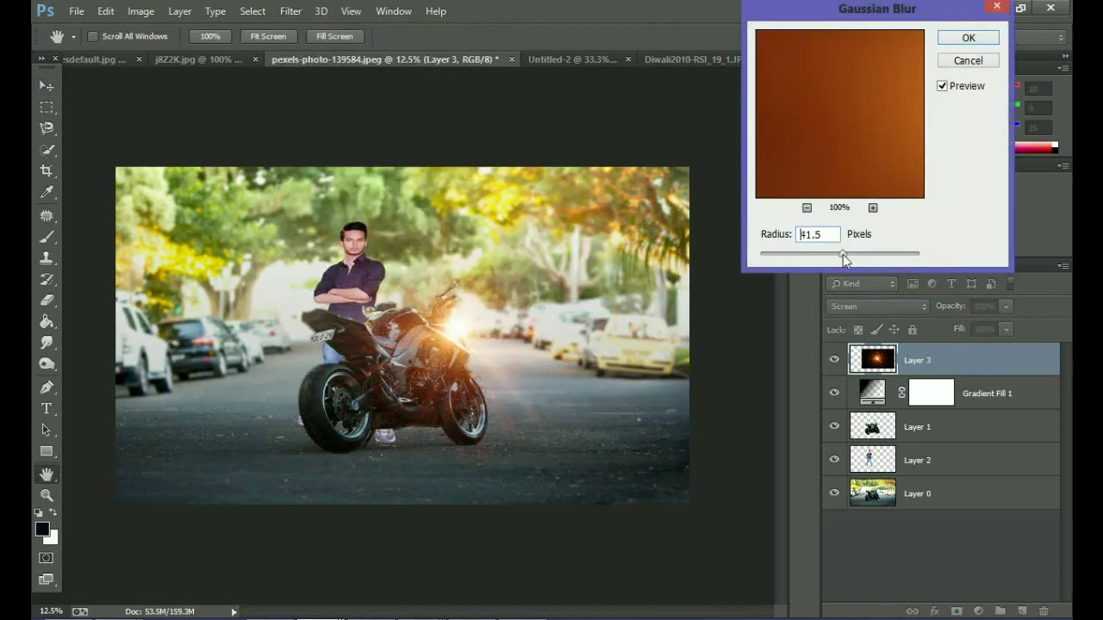
left_click(968, 38)
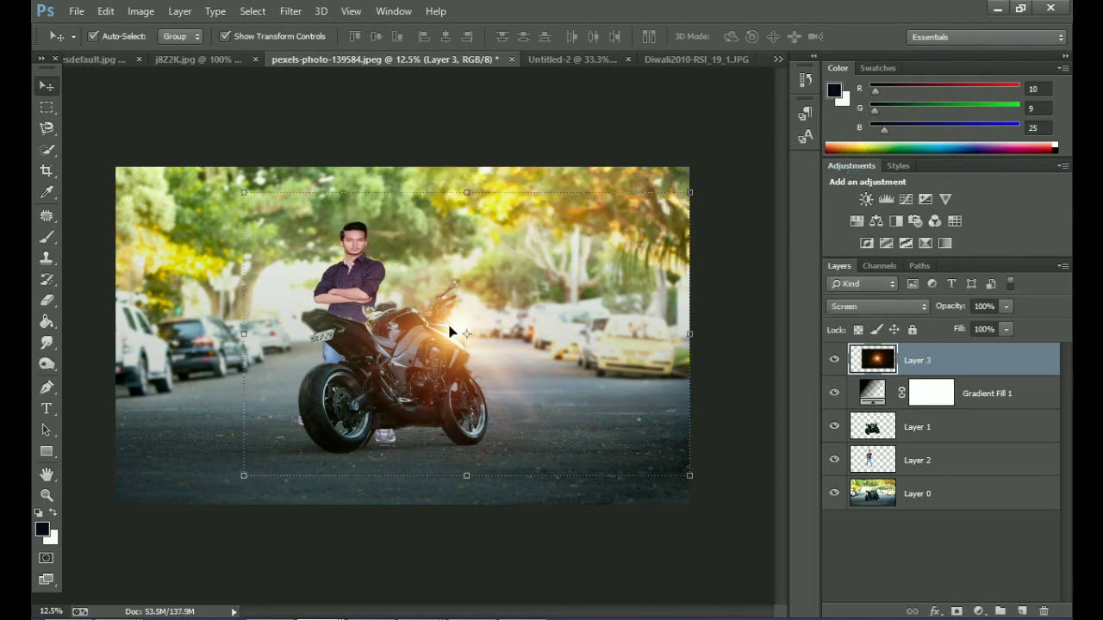
Move the flare up into the treetops and enlarge it upward.
left_click_drag(449, 331, 480, 256)
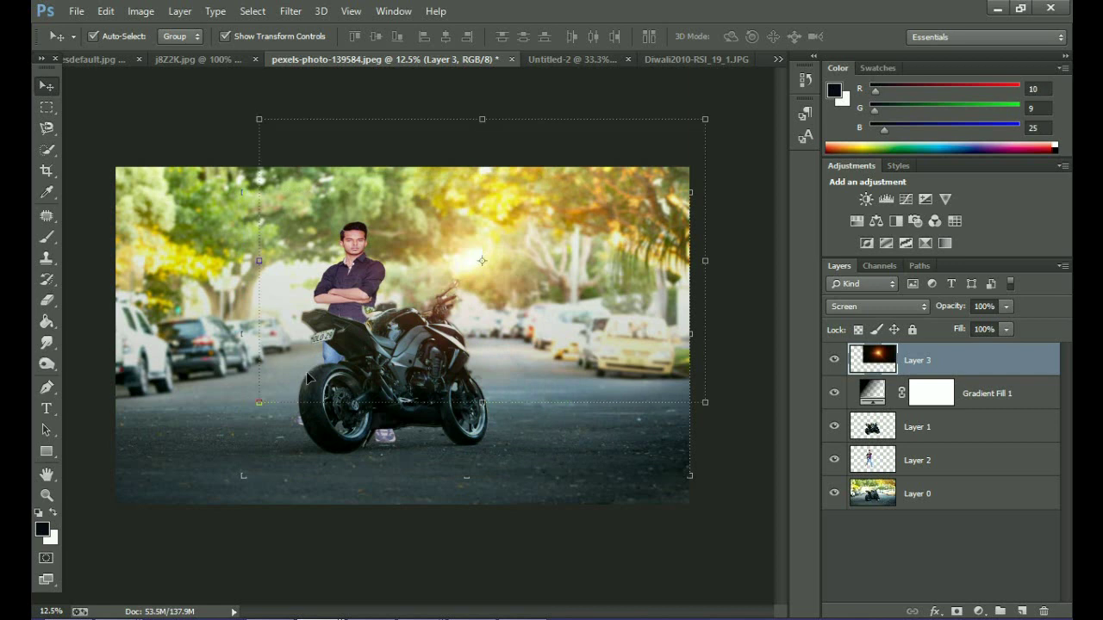
left_click_drag(258, 402, 226, 433)
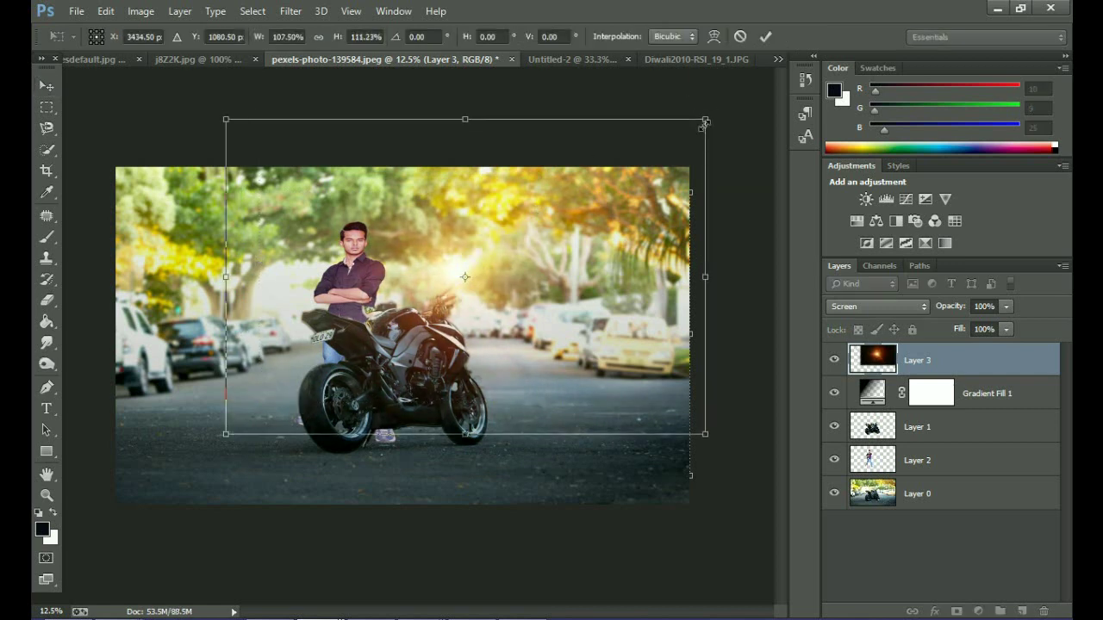
left_click_drag(705, 122, 730, 69)
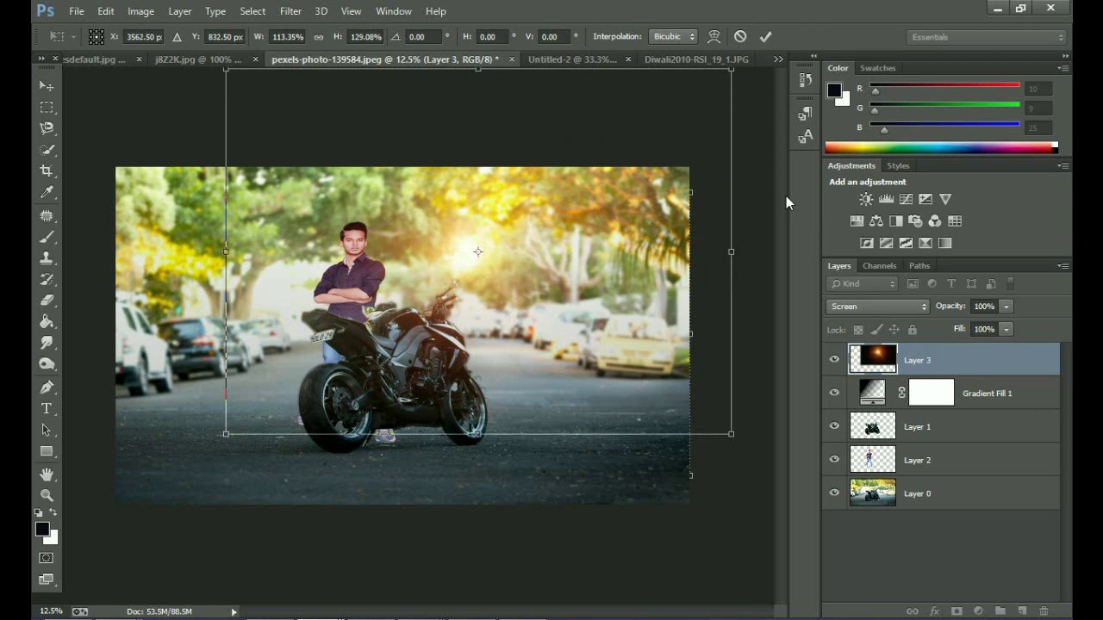
left_click(765, 36)
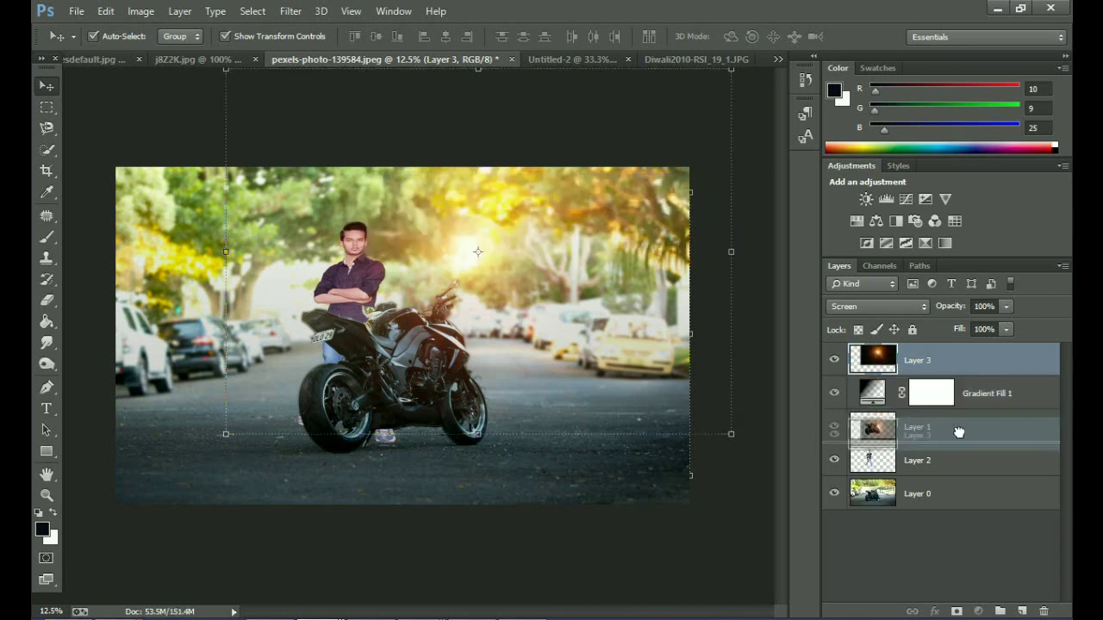
Duplicate the flare layer, then position and enlarge the copy over the sun.
left_click_drag(887, 354, 1022, 610)
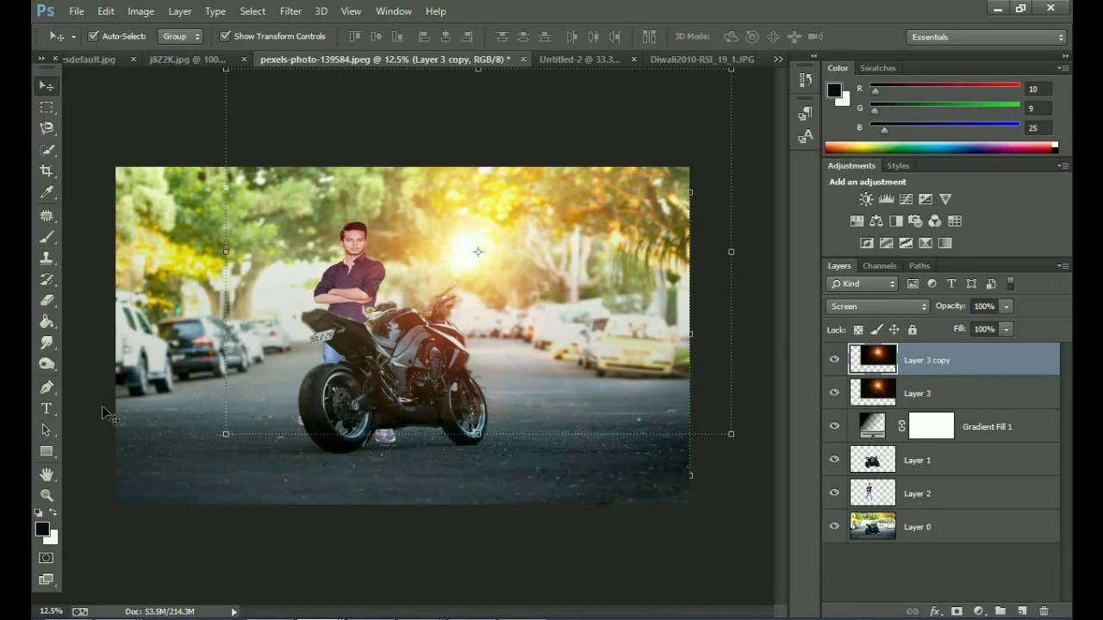
left_click_drag(459, 273, 435, 272)
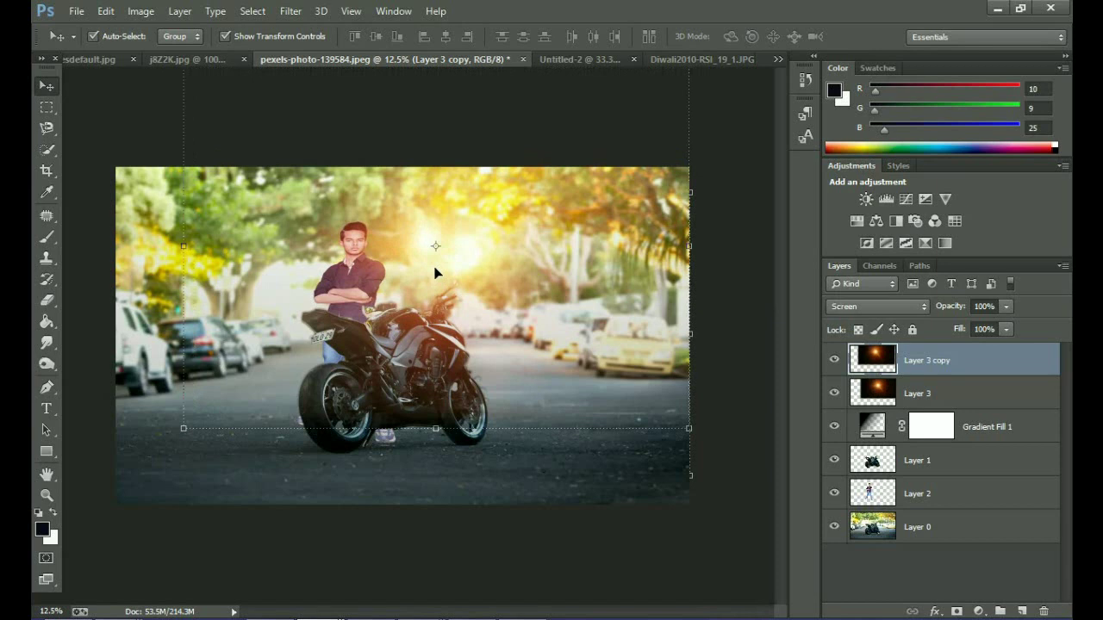
left_click_drag(435, 272, 434, 268)
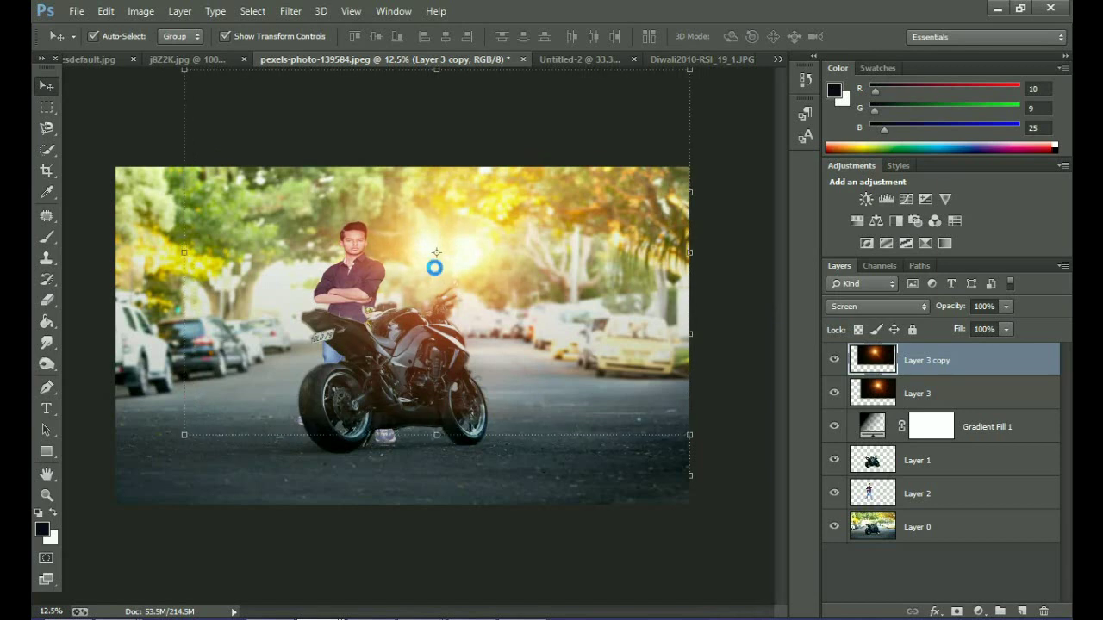
key("shift+Right")
key("shift+Right")
key("shift+Right")
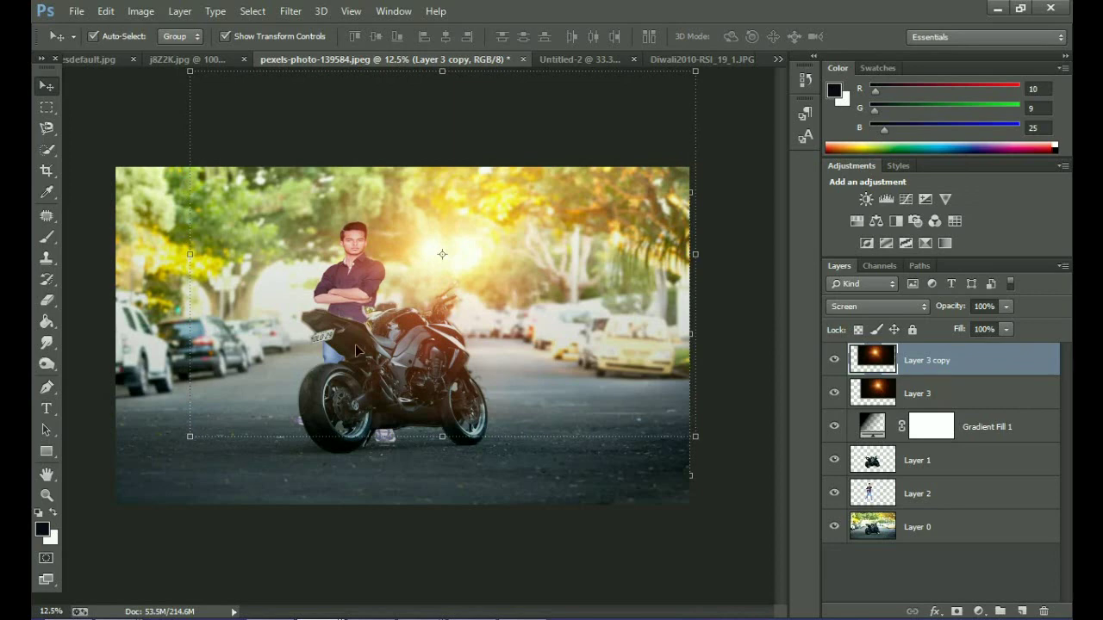
key("ctrl+t")
left_click_drag(190, 436, 48, 472)
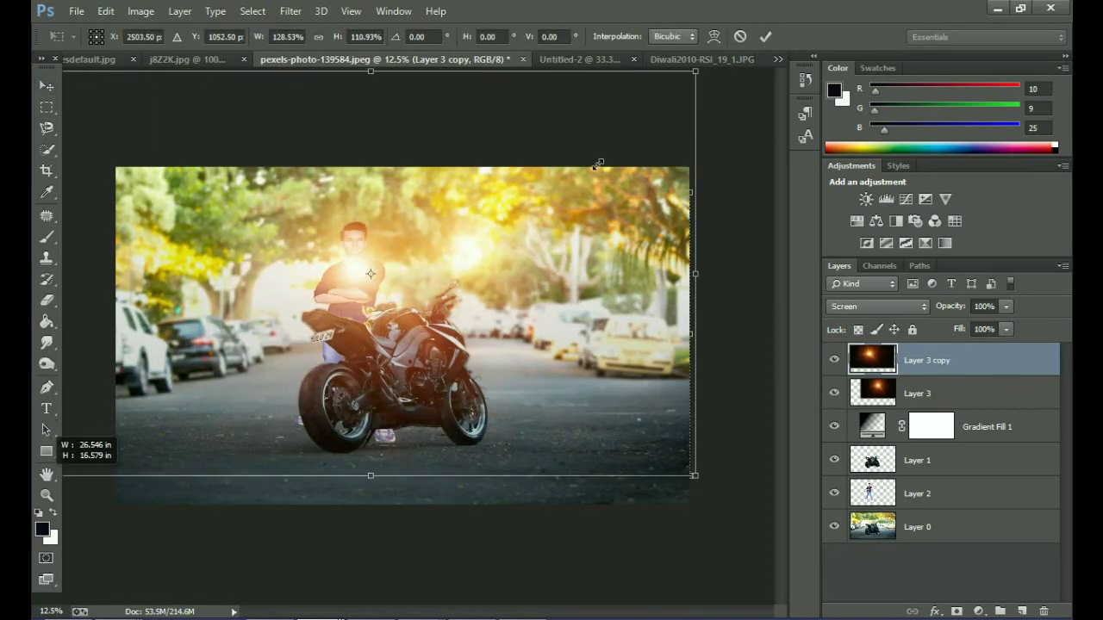
left_click_drag(373, 294, 436, 280)
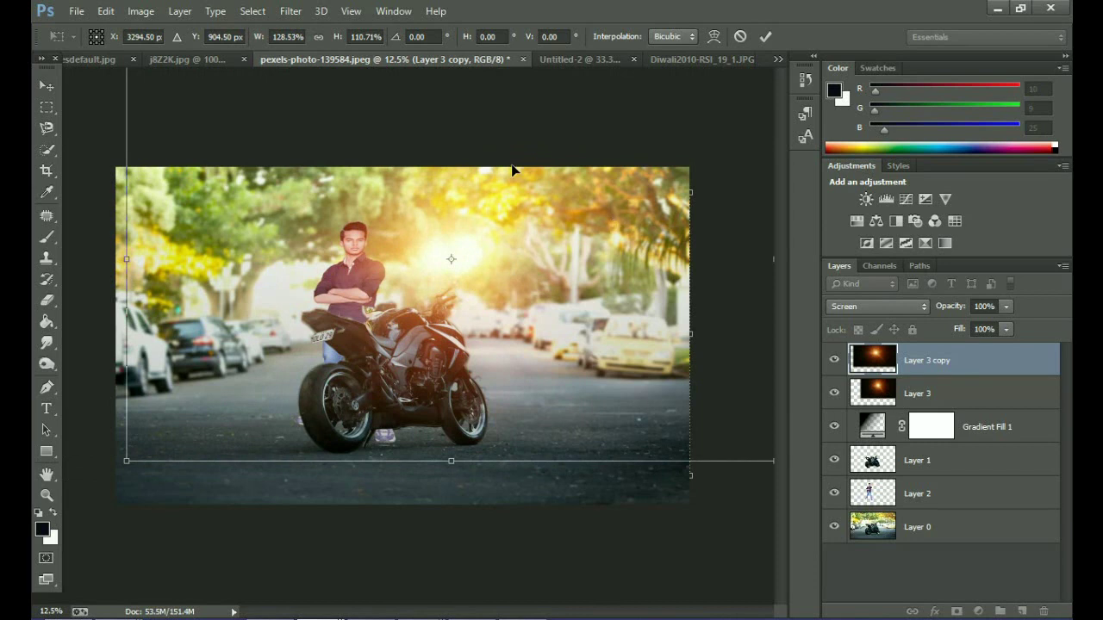
key("Right")
key("Right")
key("Right")
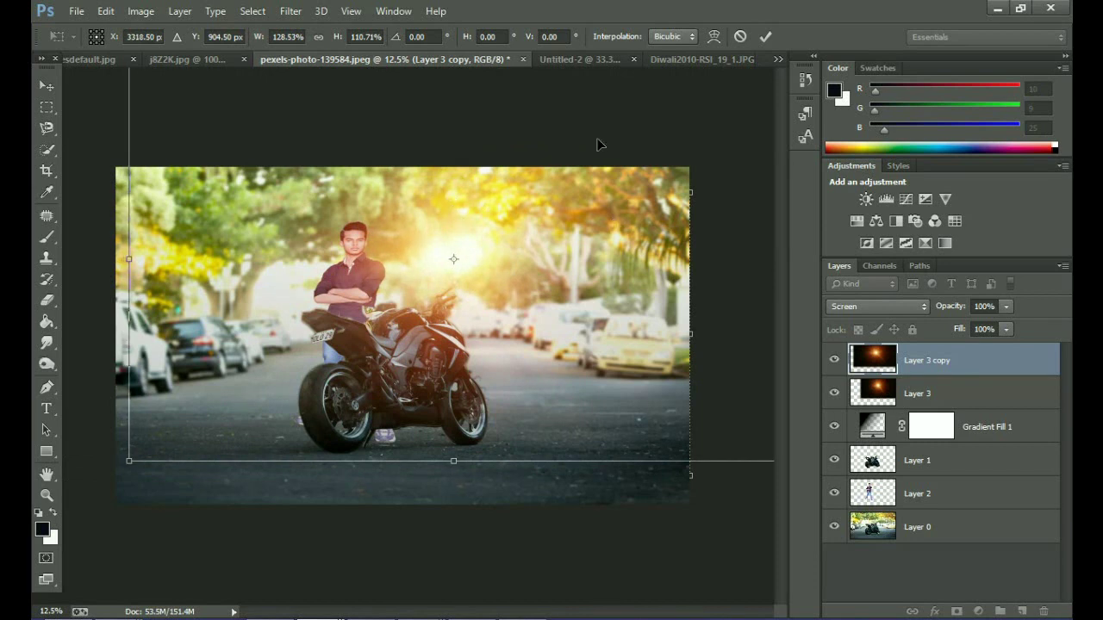
left_click(765, 37)
left_click(761, 37)
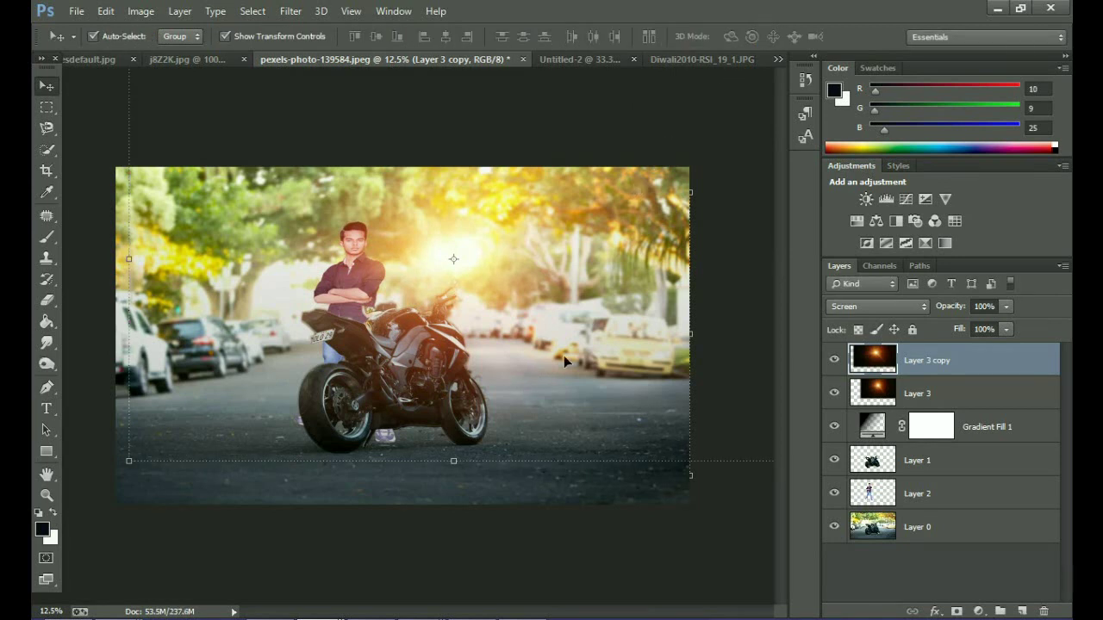
left_click(915, 497)
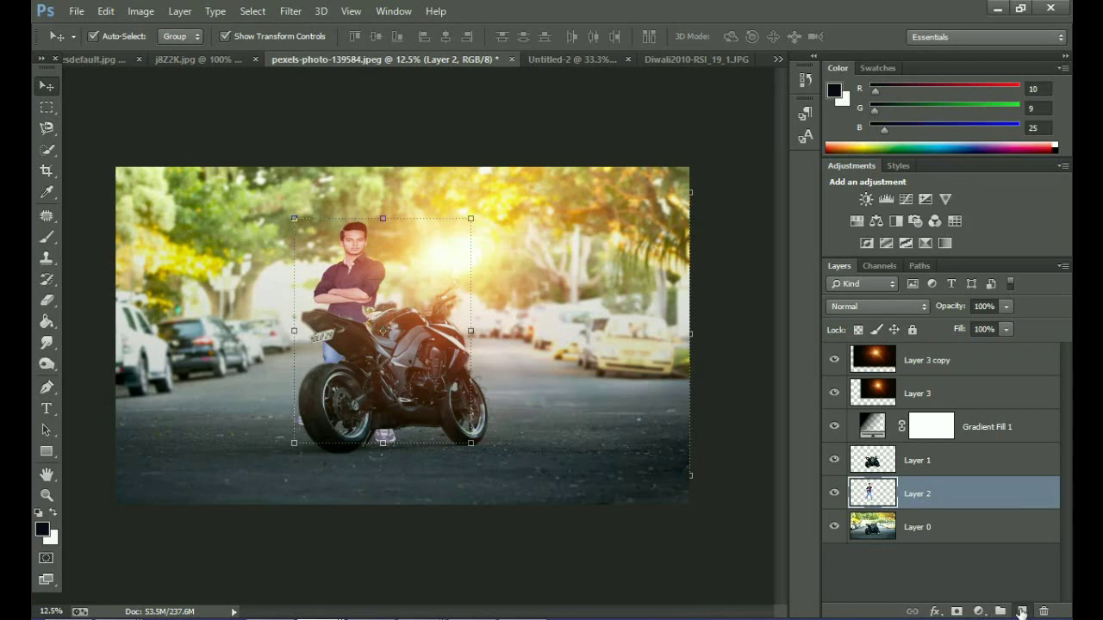
Add a new layer named 'colar'.
left_click(1021, 612)
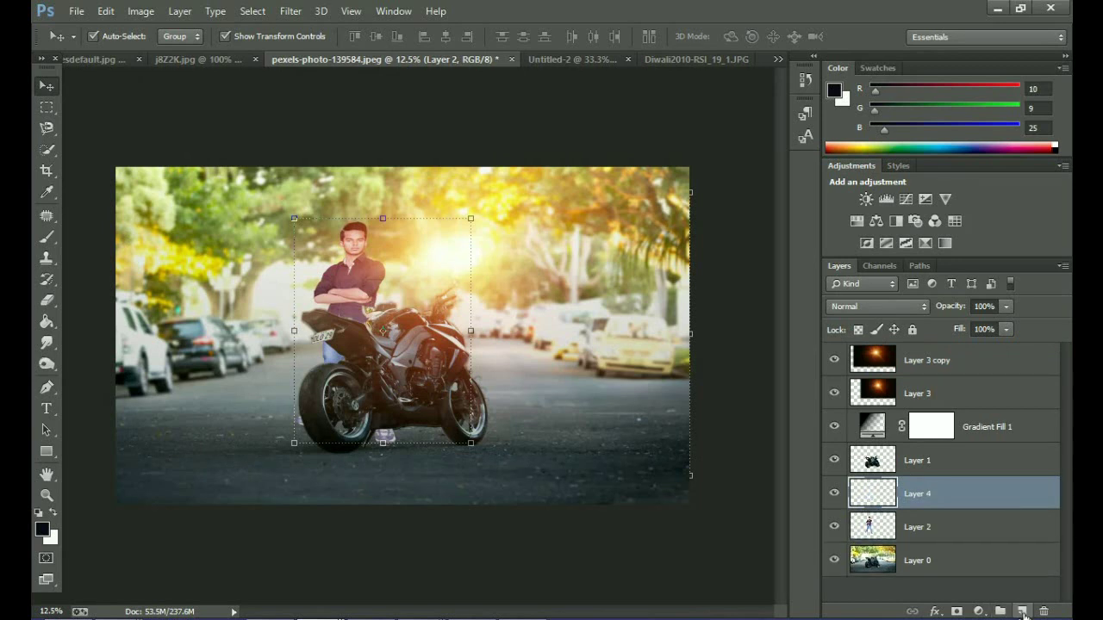
double_click(919, 494)
type("colar")
key("Return")
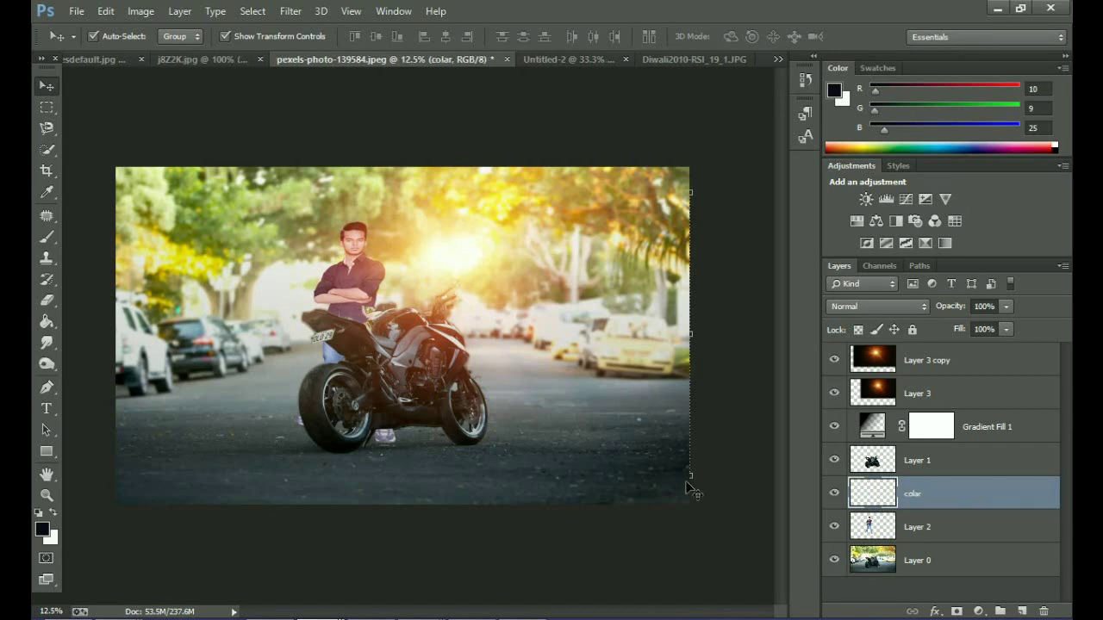
Brush shadow under the man's shoes and rear wheel, and move colar below Layer 2.
left_click(48, 244)
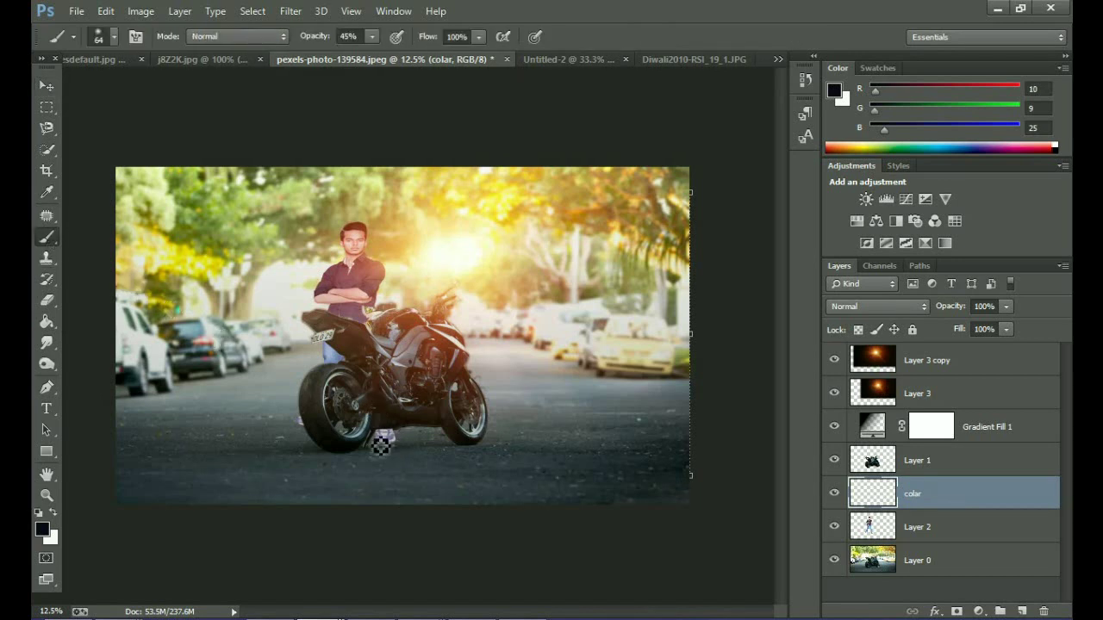
left_click_drag(387, 446, 405, 435)
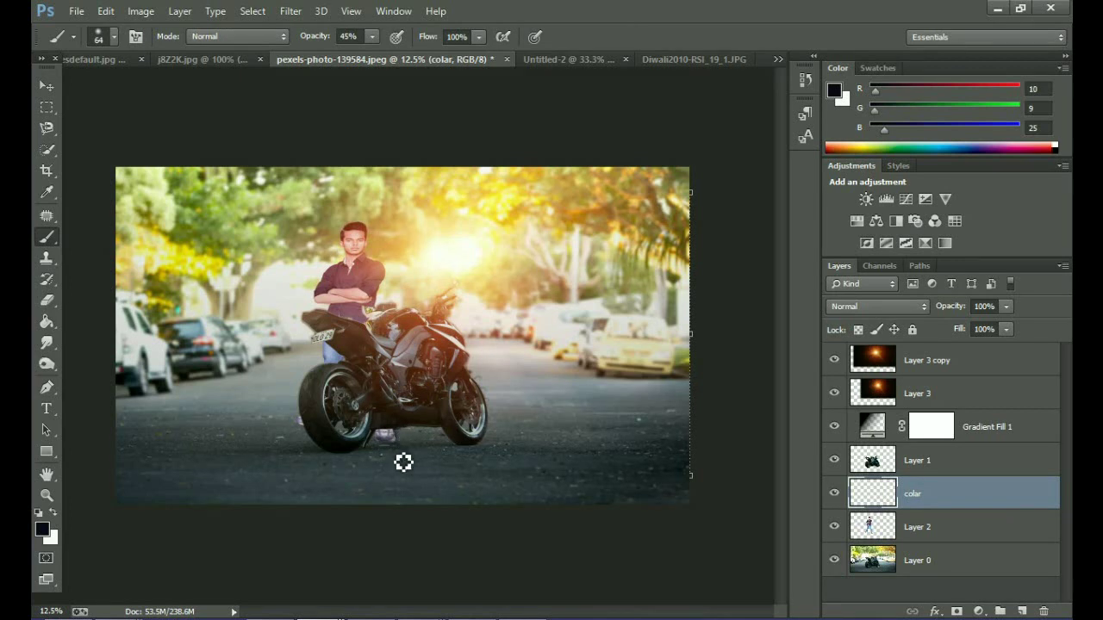
mouse_move(305, 431)
left_mouse_down()
mouse_move(440, 448)
mouse_move(379, 445)
mouse_move(395, 456)
mouse_move(468, 451)
mouse_move(379, 448)
left_mouse_up()
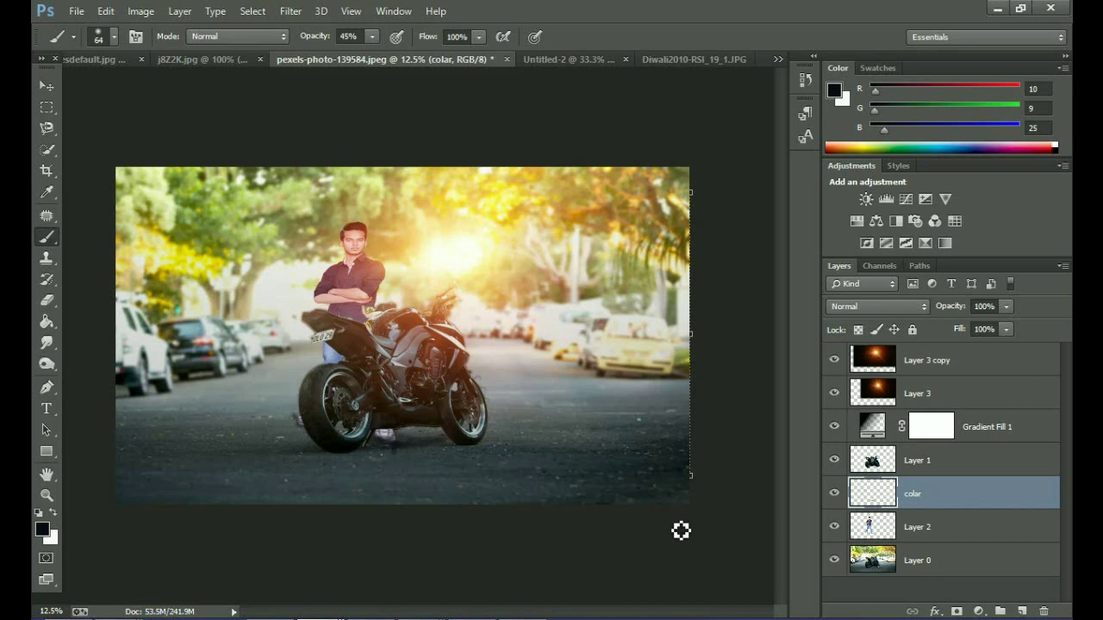
left_click_drag(937, 488, 938, 546)
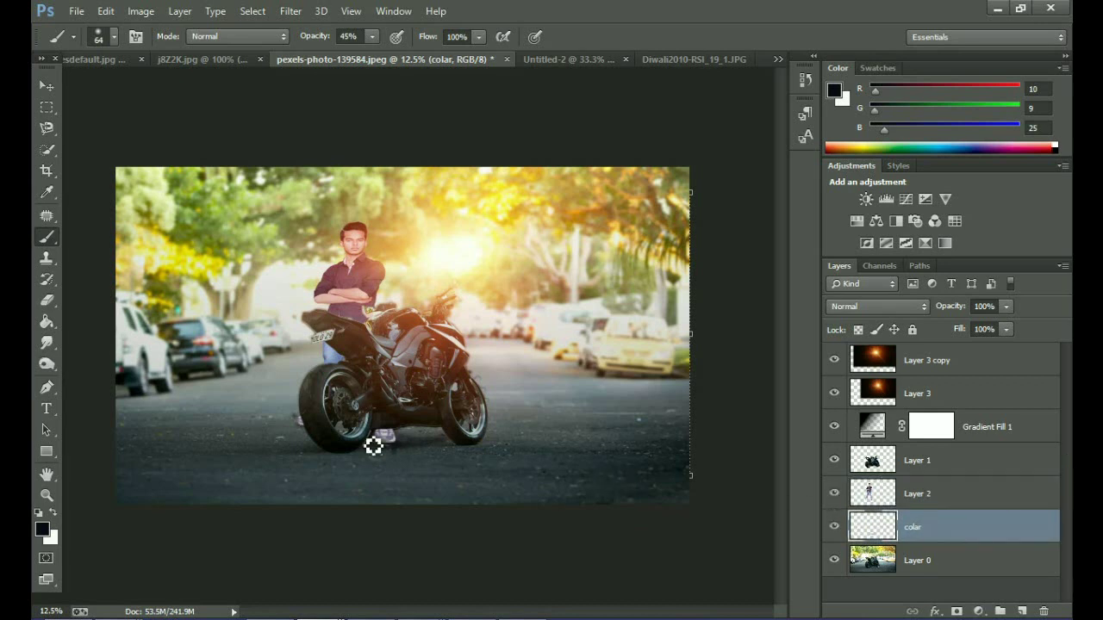
Switch to the Eraser and set its brush size to 48 px.
left_click(46, 300)
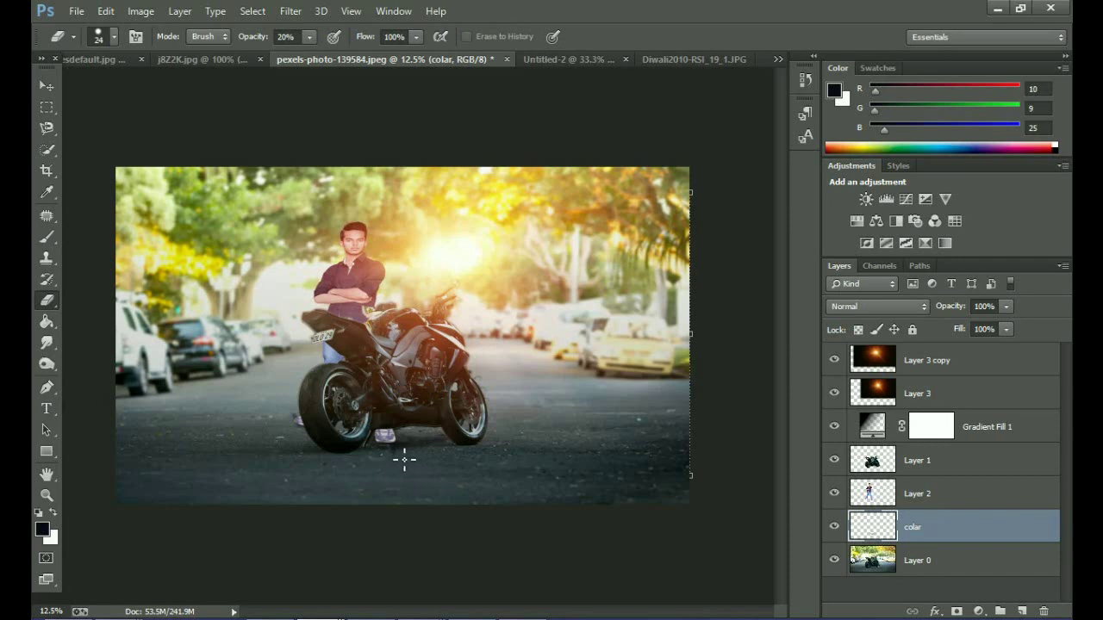
right_click(404, 455)
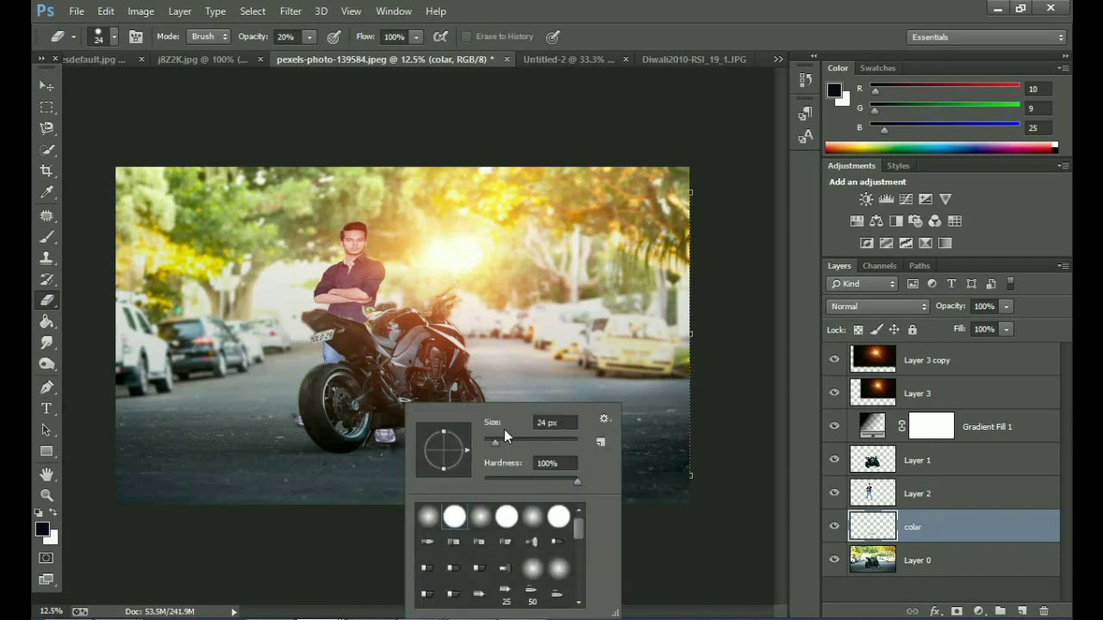
left_click(506, 440)
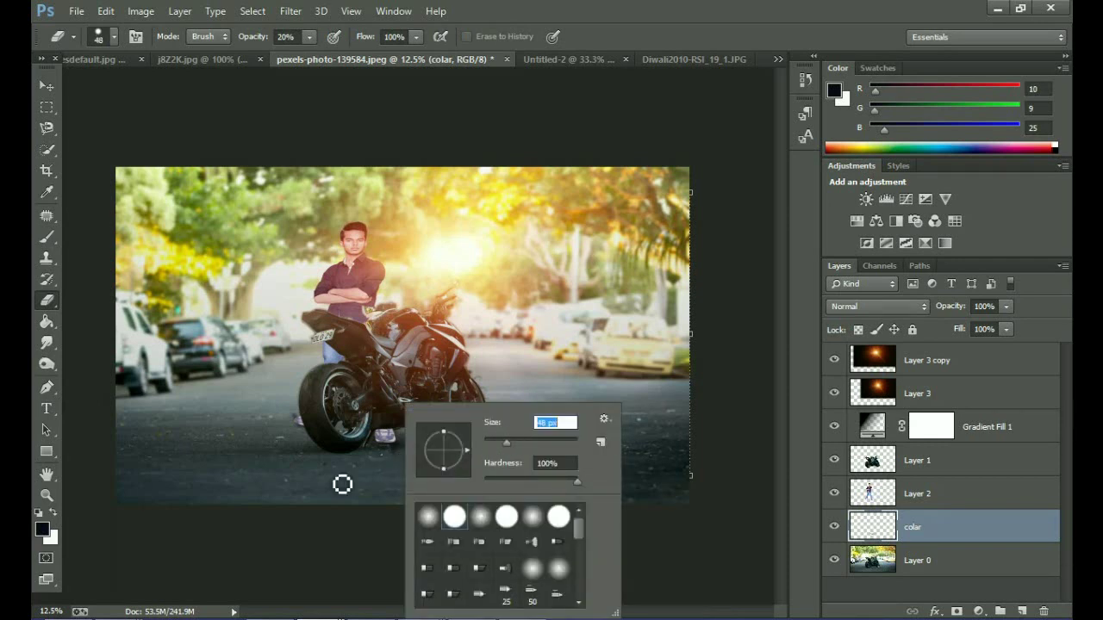
left_click(342, 484)
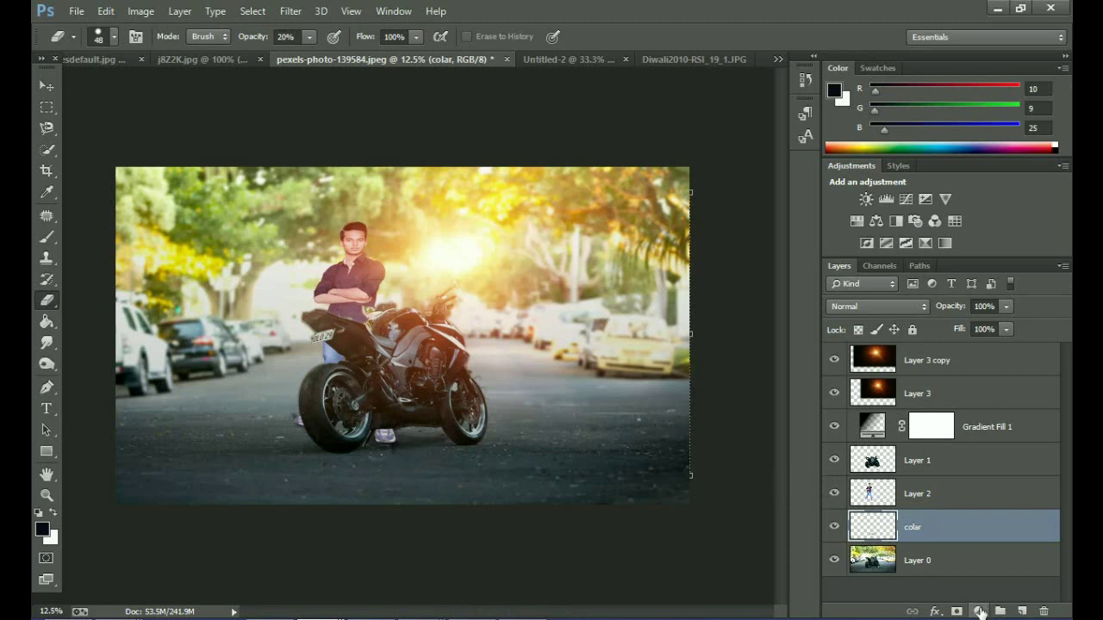
Add a Gradient fill layer using the Blue, Red, Yellow preset.
left_click(980, 611)
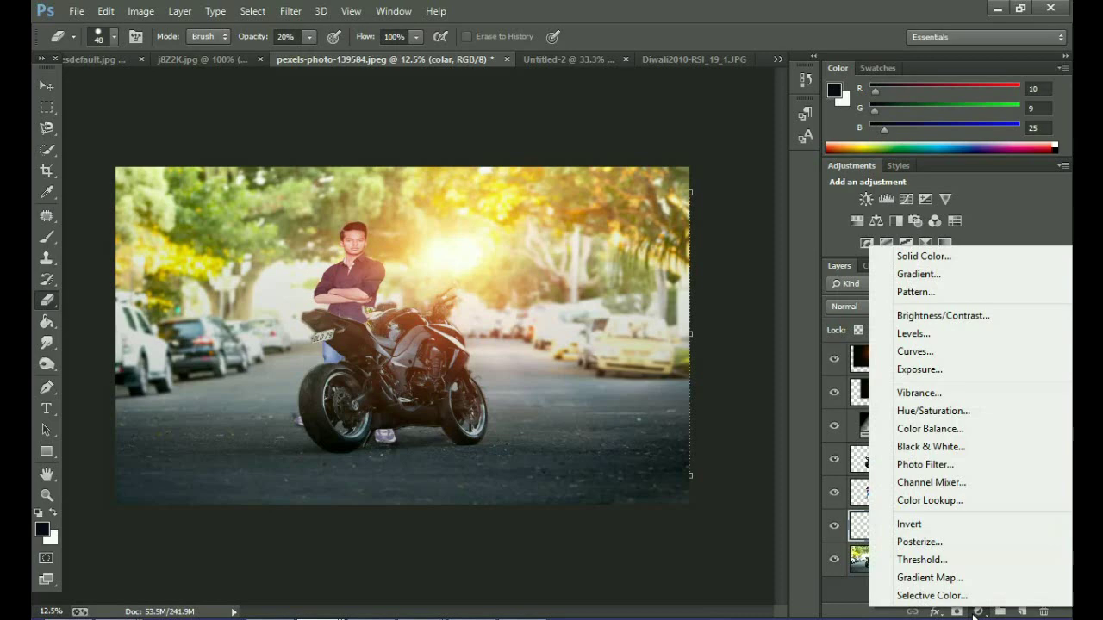
left_click(928, 275)
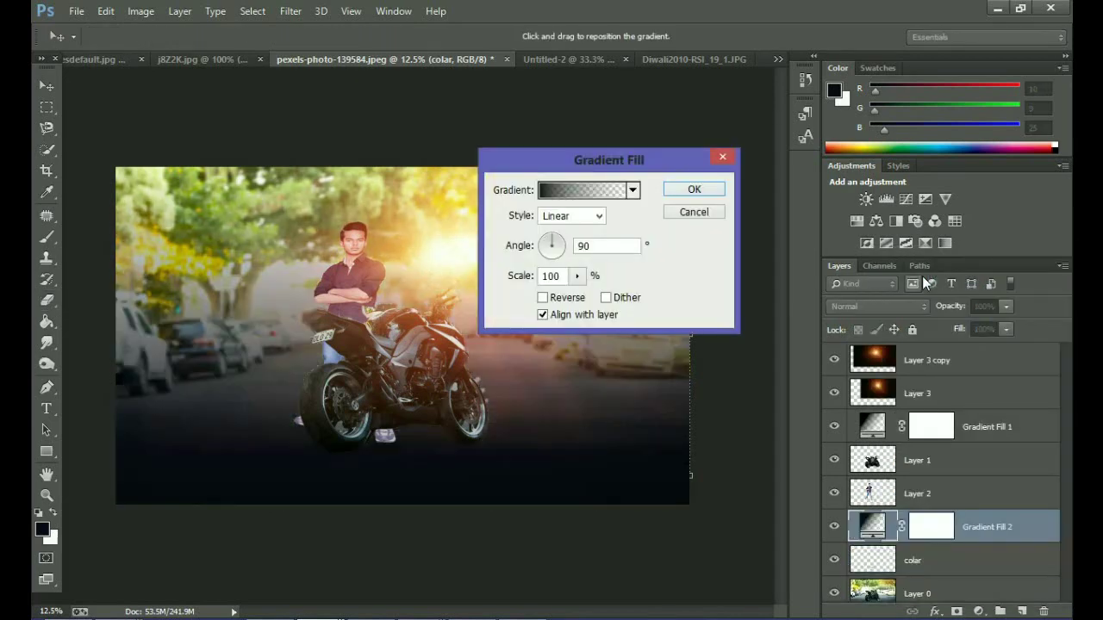
left_click(556, 193)
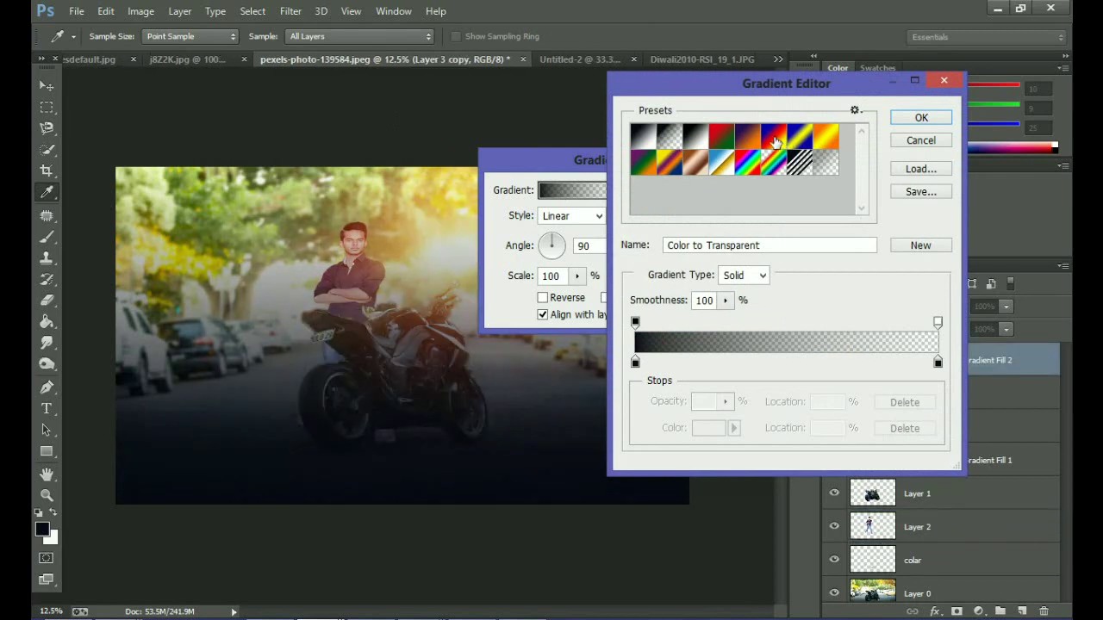
left_click(777, 140)
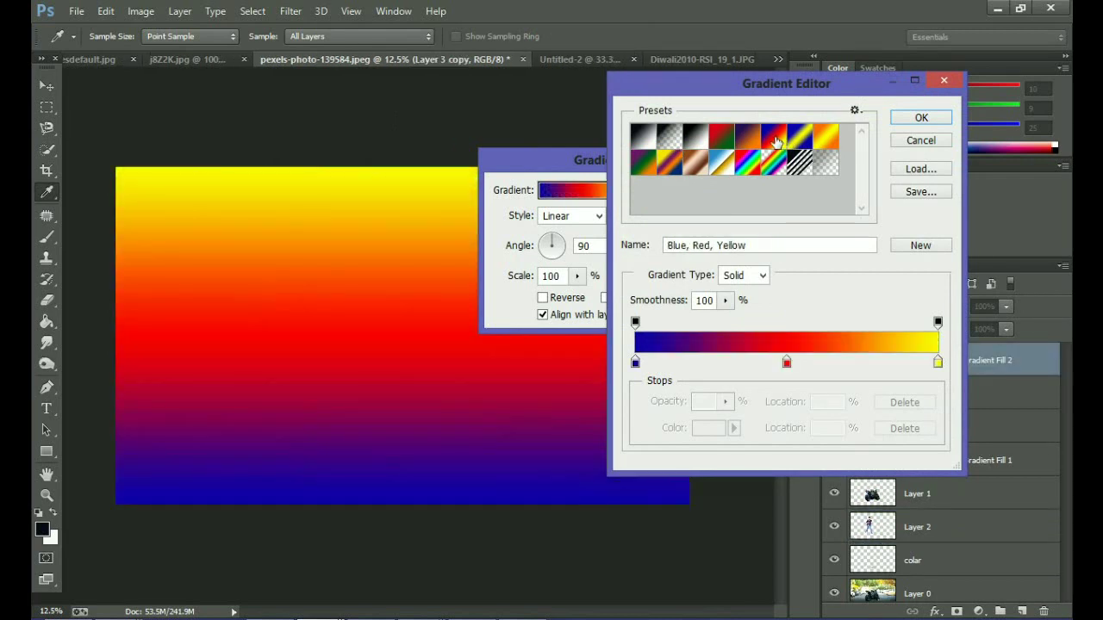
Change the gradient's blue stop to black (000000) and confirm the fill layer.
left_click(636, 362)
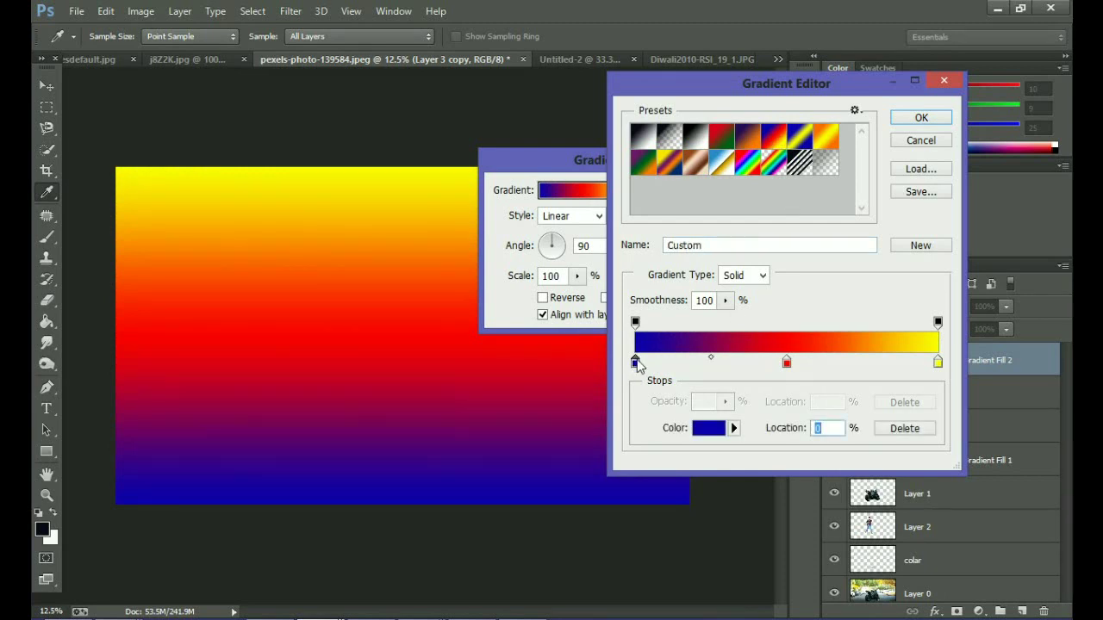
double_click(638, 360)
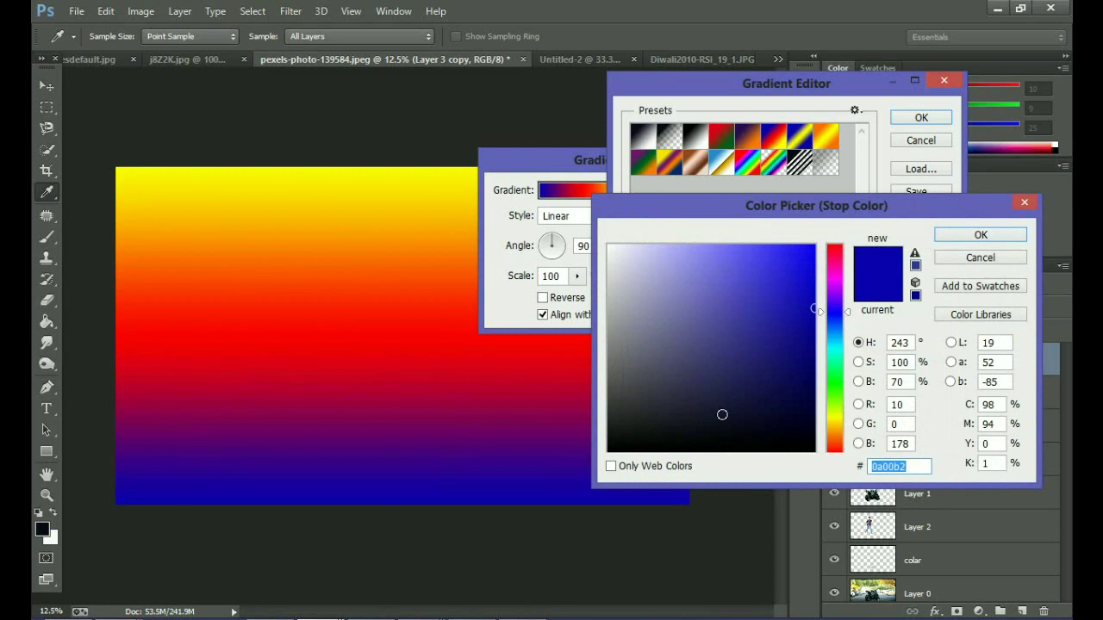
type("000000")
left_click(965, 241)
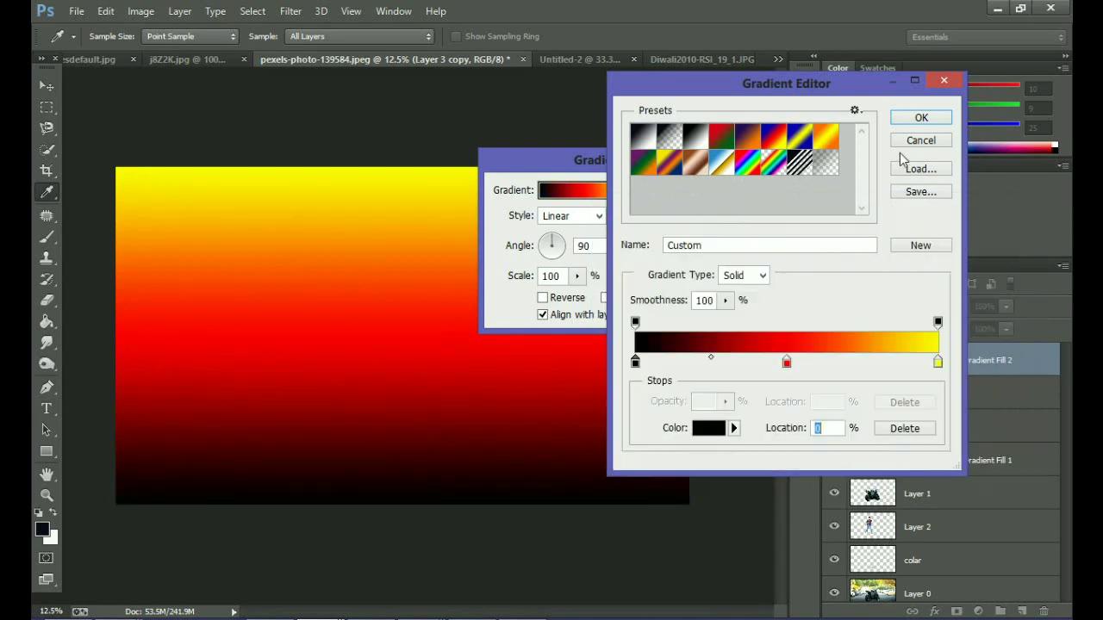
left_click(924, 124)
left_click(697, 187)
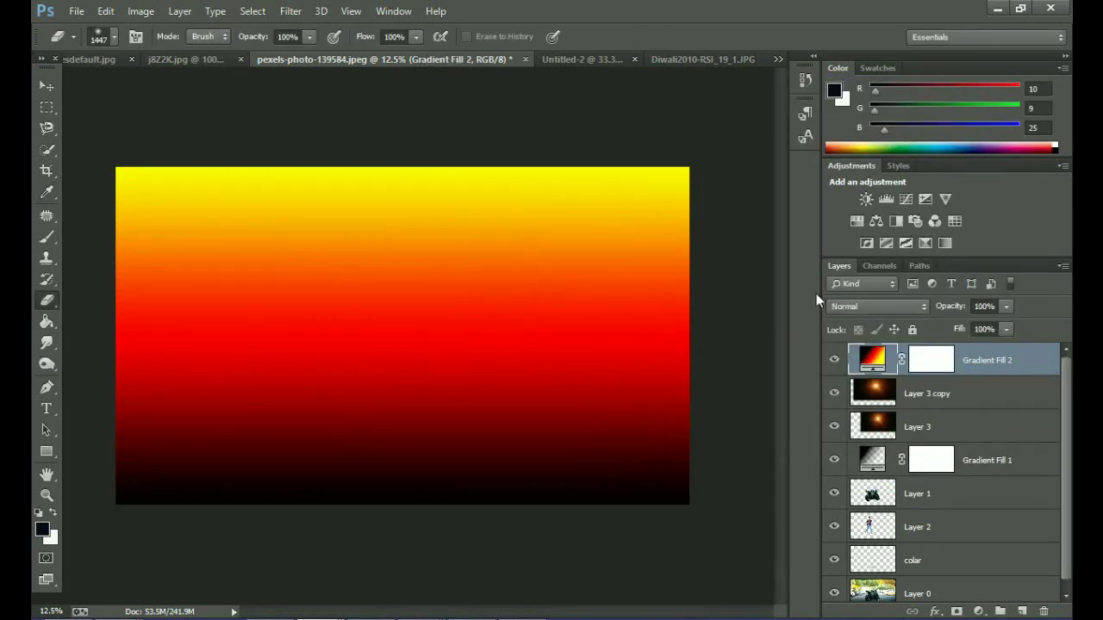
left_click(886, 302)
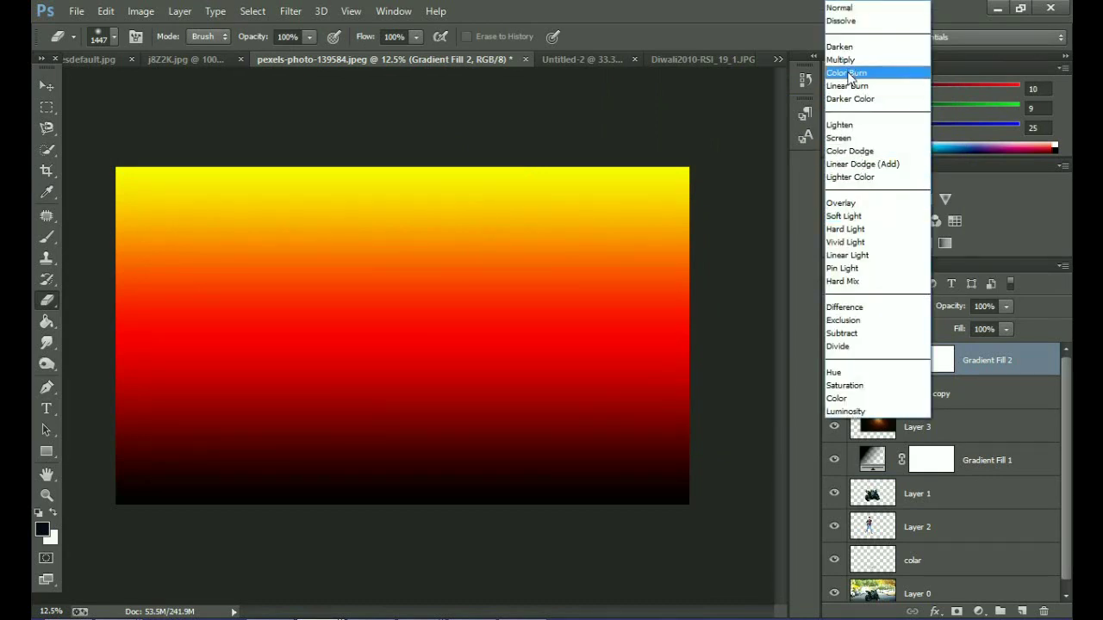
Set Gradient Fill 2 to Color Burn at 81% opacity and 57% fill.
left_click(883, 74)
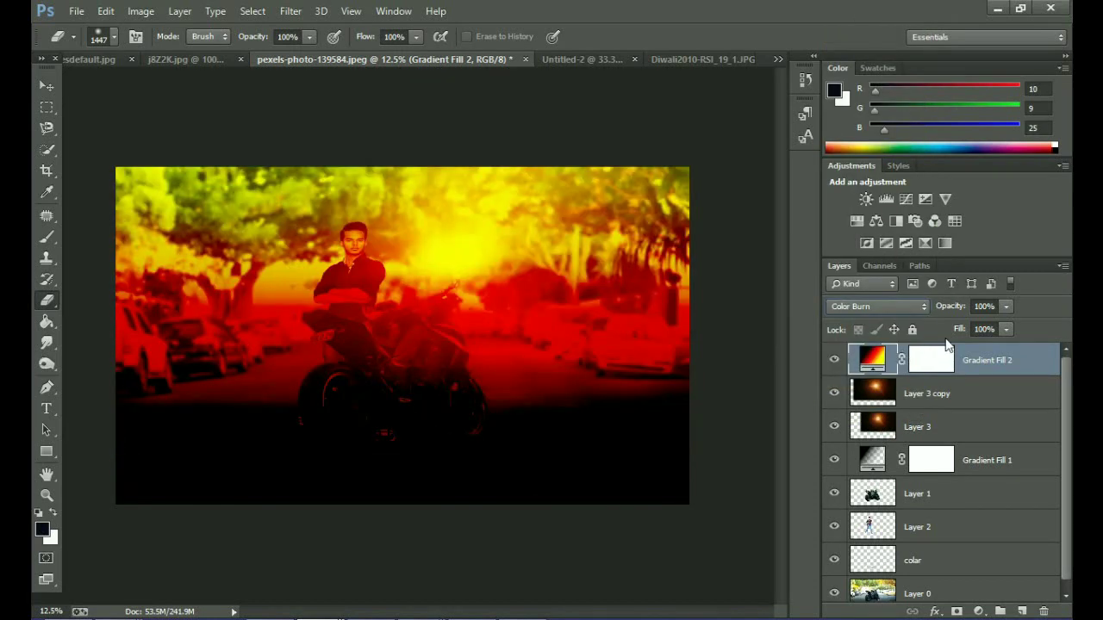
mouse_move(1007, 329)
left_mouse_down()
mouse_move(962, 349)
mouse_move(991, 330)
left_mouse_up()
left_click(1006, 306)
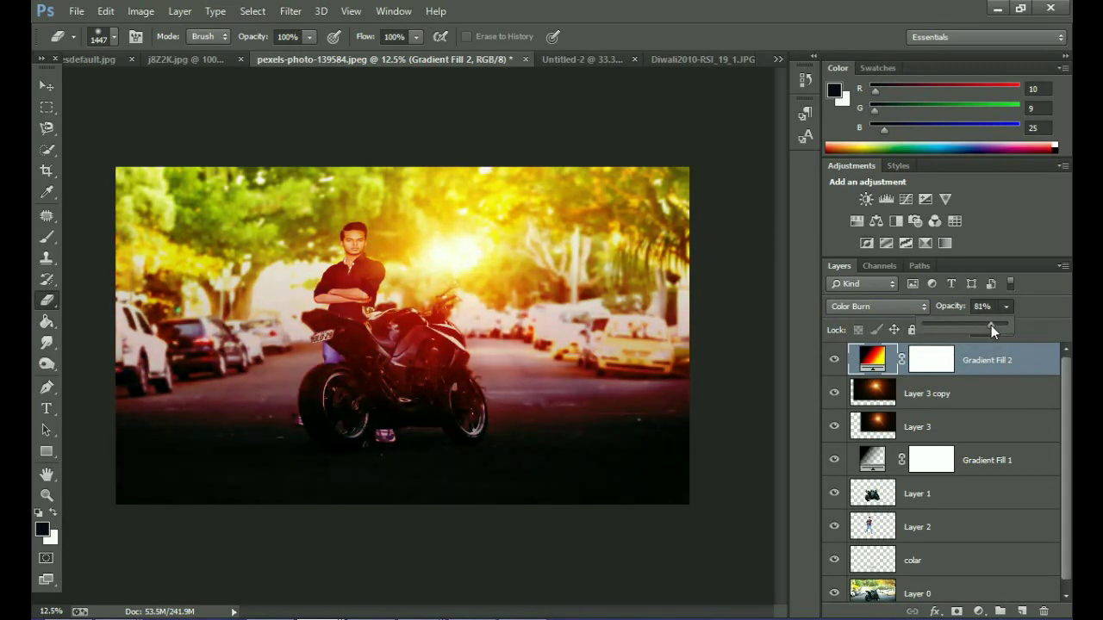
left_click(1006, 331)
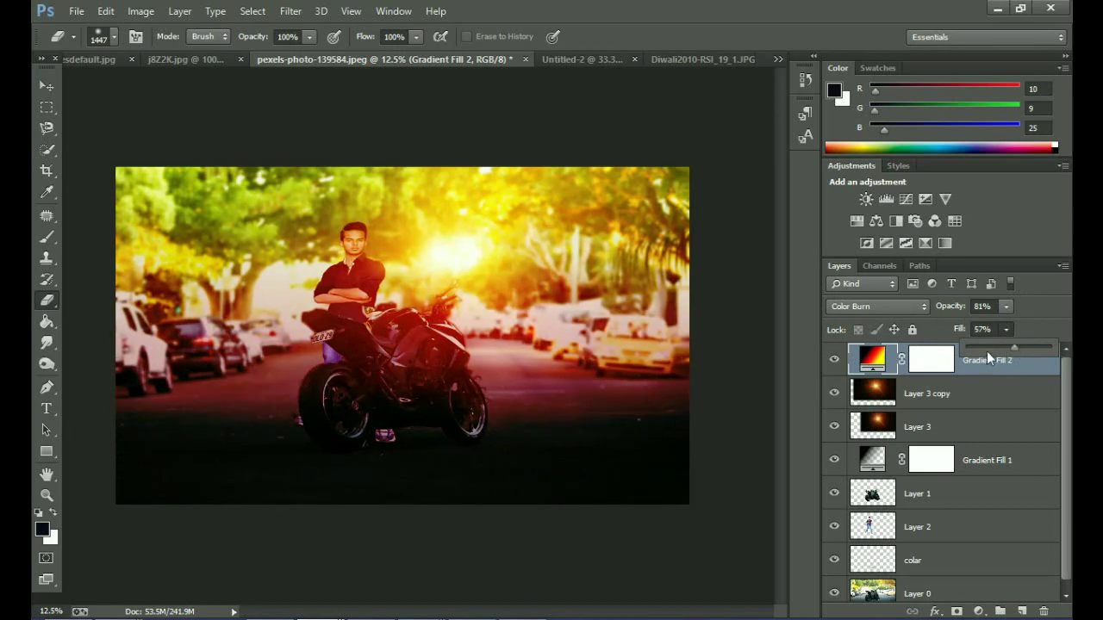
Choose the Eraser and rasterize the gradient layer when prompted.
left_click(47, 303)
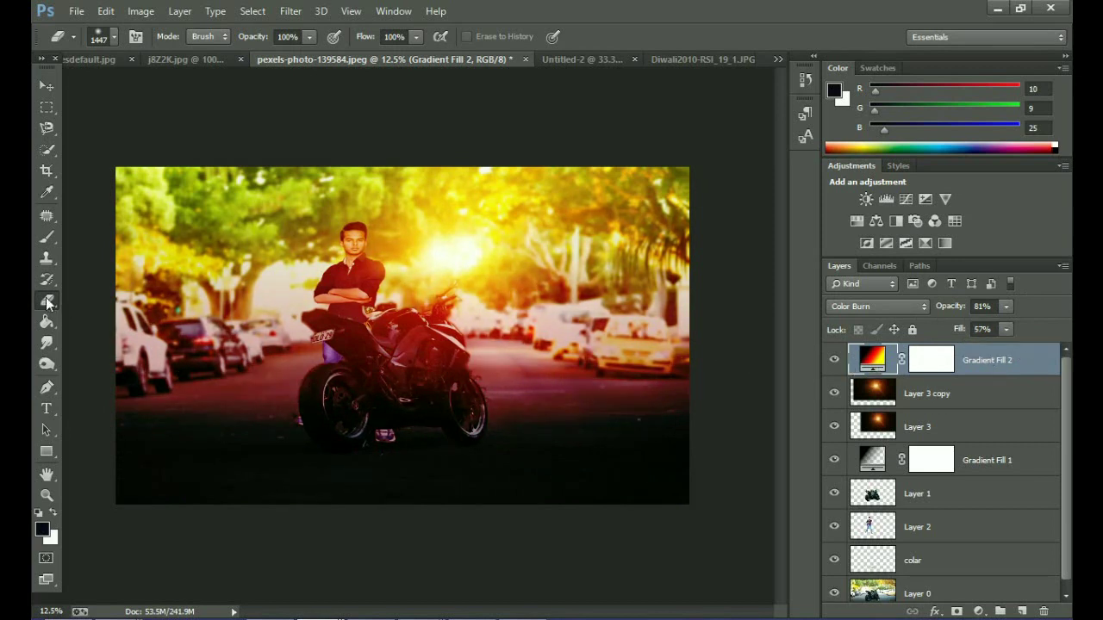
left_click(387, 383)
left_click(520, 255)
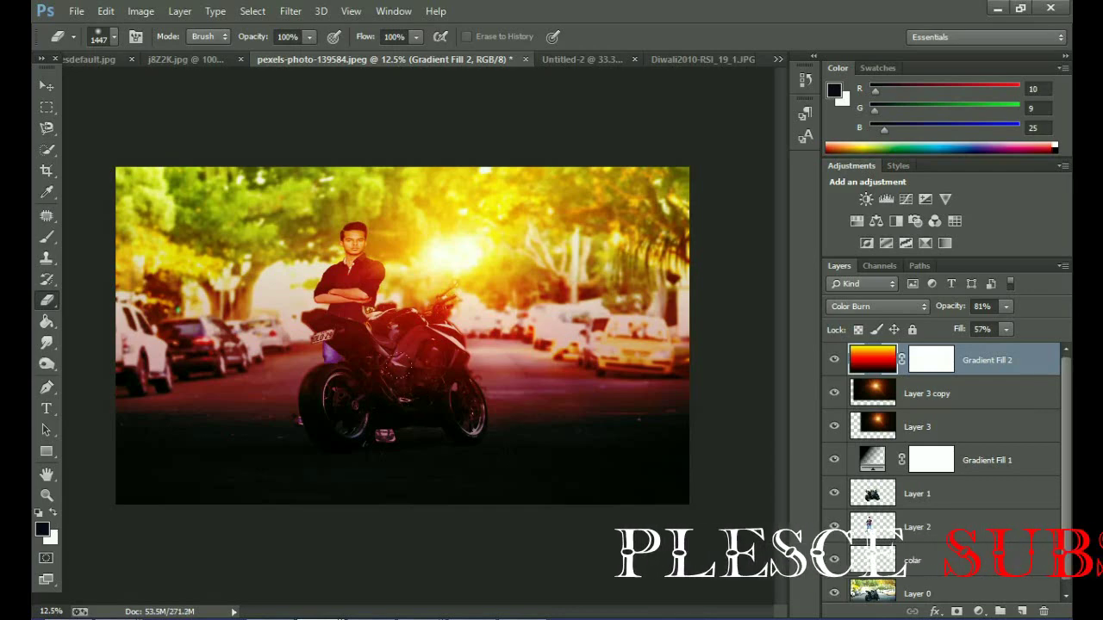
Erase the red tint from the road around and below the motorbike.
mouse_move(412, 388)
left_mouse_down()
mouse_move(308, 384)
mouse_move(173, 345)
mouse_move(238, 386)
left_mouse_up()
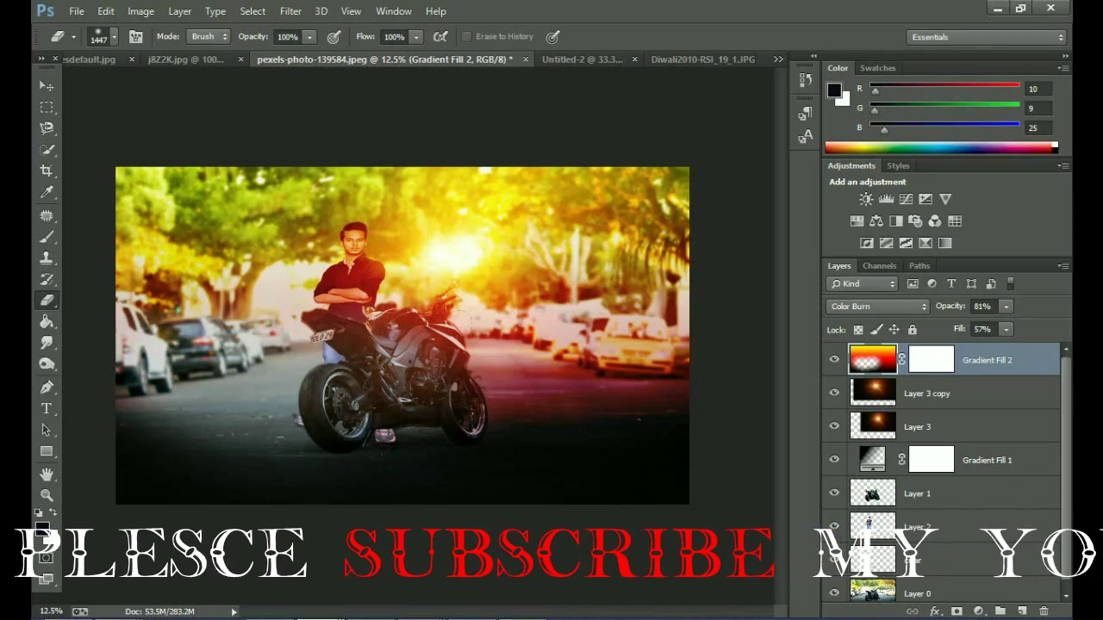
left_click_drag(207, 397, 603, 397)
left_click_drag(380, 482, 276, 493)
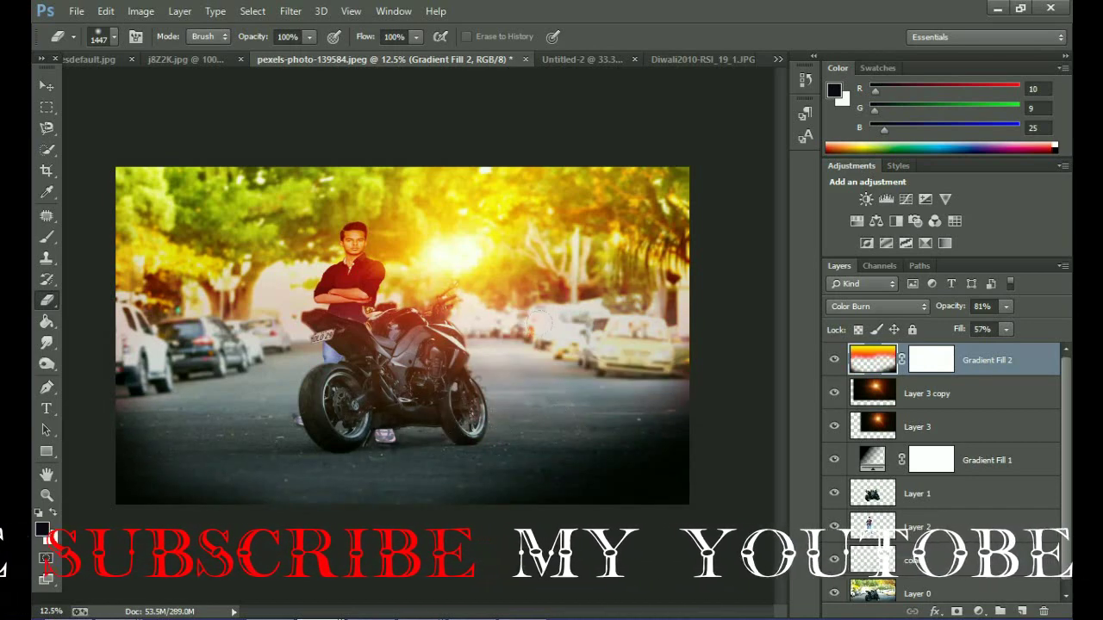
left_click_drag(552, 457, 629, 465)
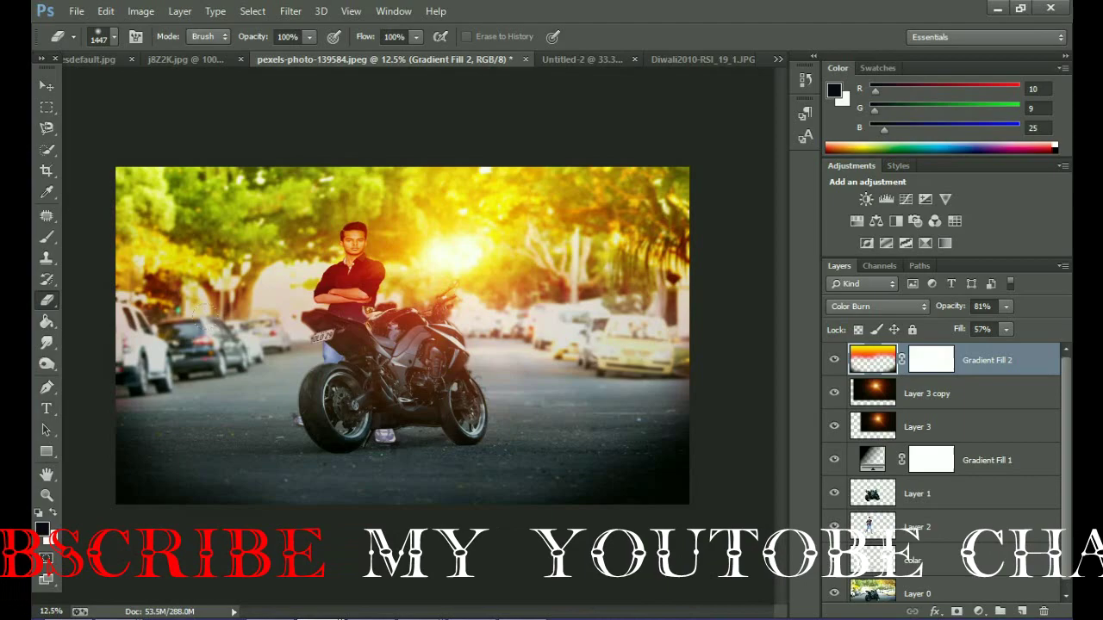
Shrink the eraser brush to about 139 px.
right_click(371, 370)
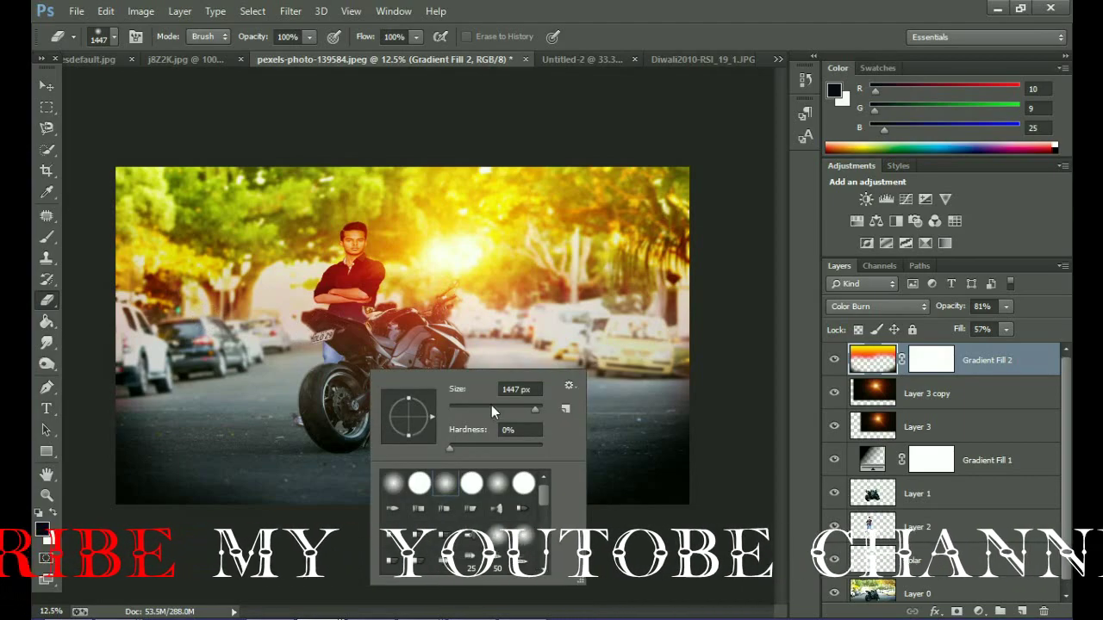
key("ctrl+shift+r")
left_click(915, 77)
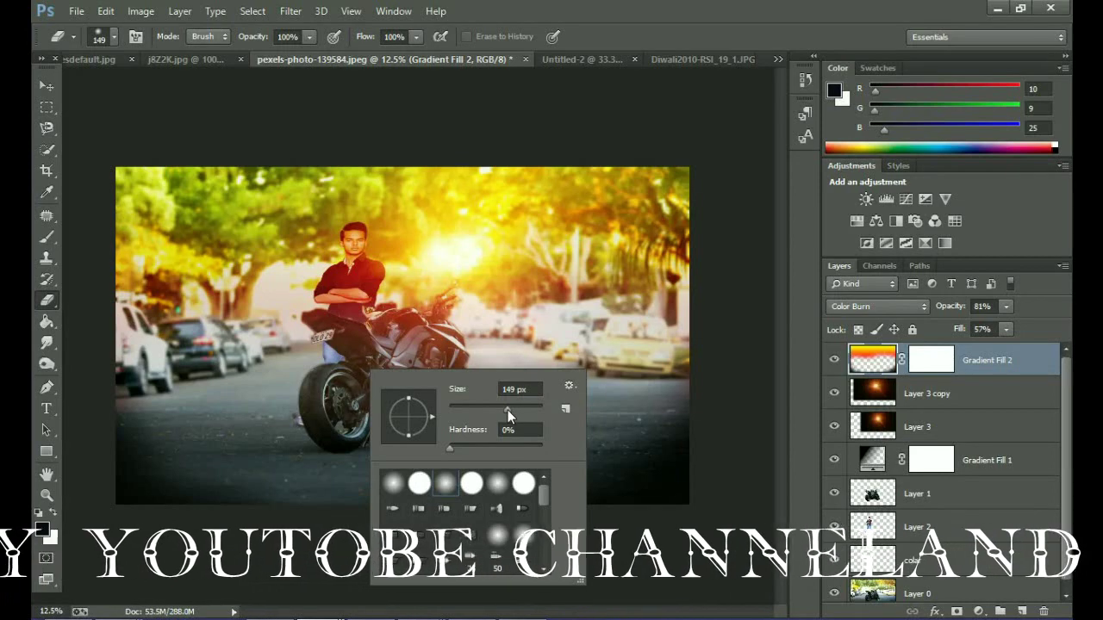
left_click_drag(508, 410, 503, 410)
key("Return")
Erase the tint from the man's face, chest, waist and crossed arms.
mouse_move(364, 245)
left_mouse_down()
mouse_move(358, 259)
mouse_move(360, 237)
mouse_move(337, 305)
mouse_move(403, 304)
mouse_move(340, 289)
mouse_move(348, 310)
mouse_move(373, 308)
mouse_move(321, 326)
mouse_move(360, 334)
mouse_move(357, 315)
mouse_move(328, 297)
mouse_move(341, 276)
mouse_move(325, 298)
left_mouse_up()
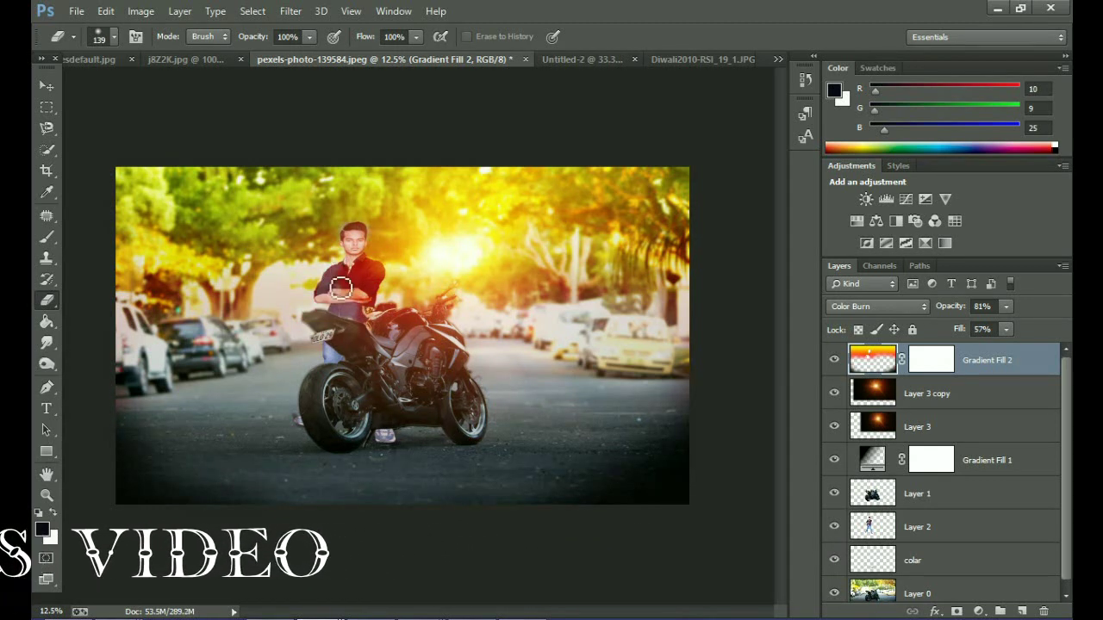
mouse_move(343, 285)
left_mouse_down()
mouse_move(350, 264)
mouse_move(349, 314)
mouse_move(369, 305)
left_mouse_up()
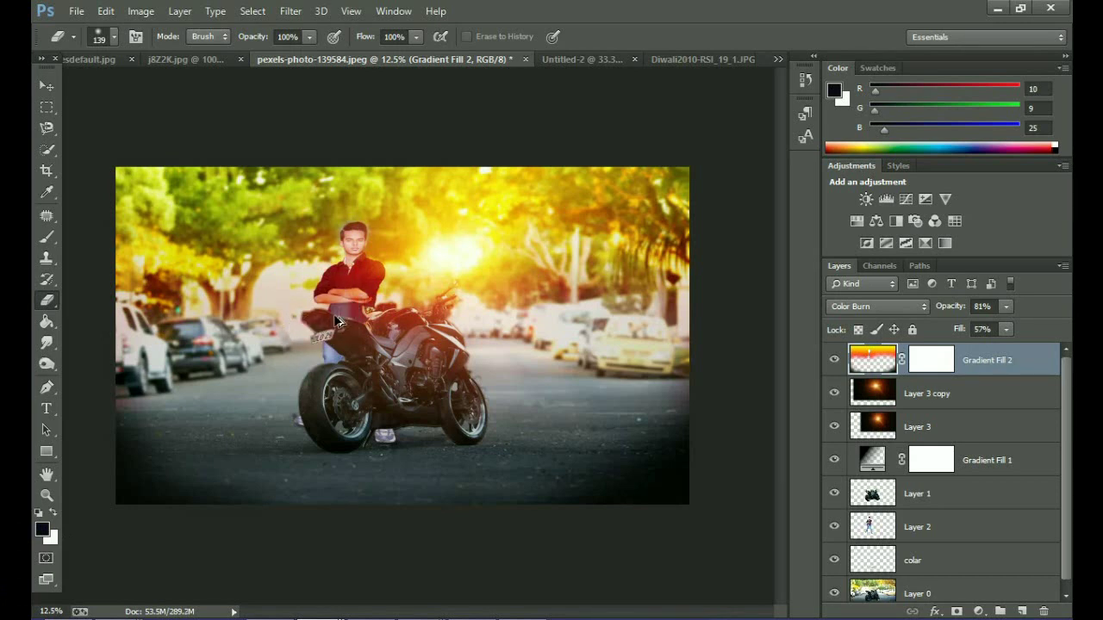
left_click(338, 319)
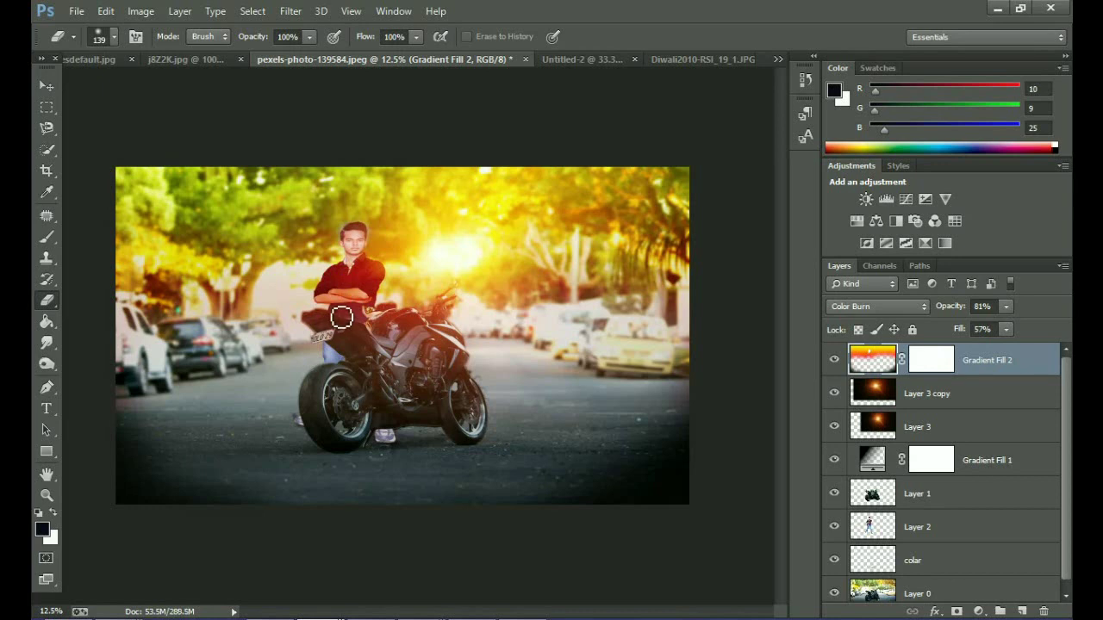
mouse_move(341, 317)
left_mouse_down()
mouse_move(368, 305)
mouse_move(331, 303)
left_mouse_up()
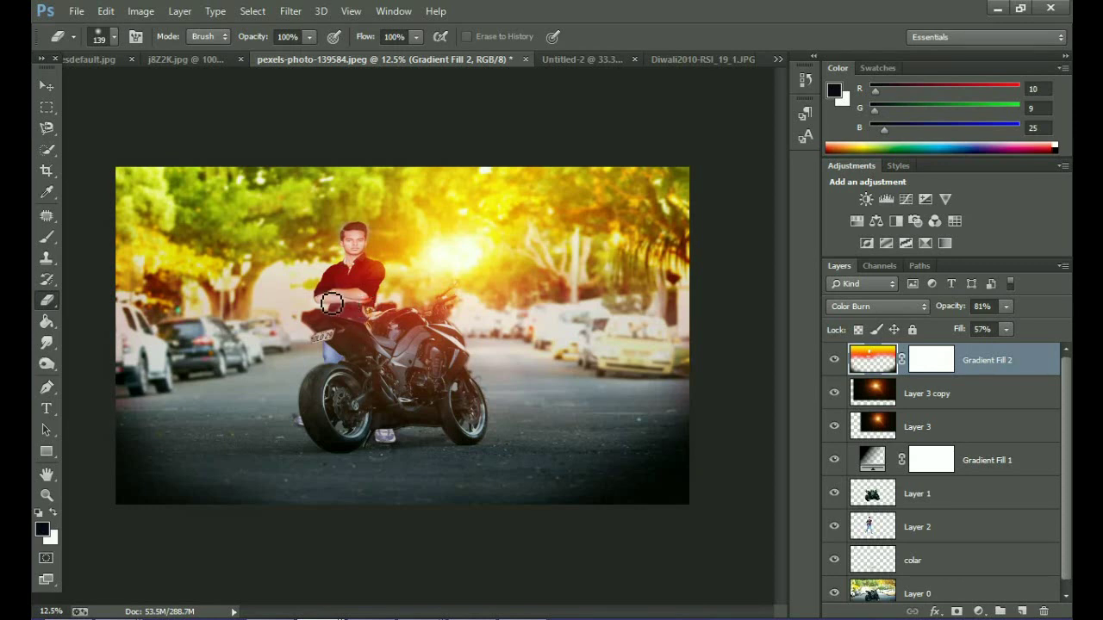
Lower the eraser opacity to 24% and show the rulers.
left_click(309, 37)
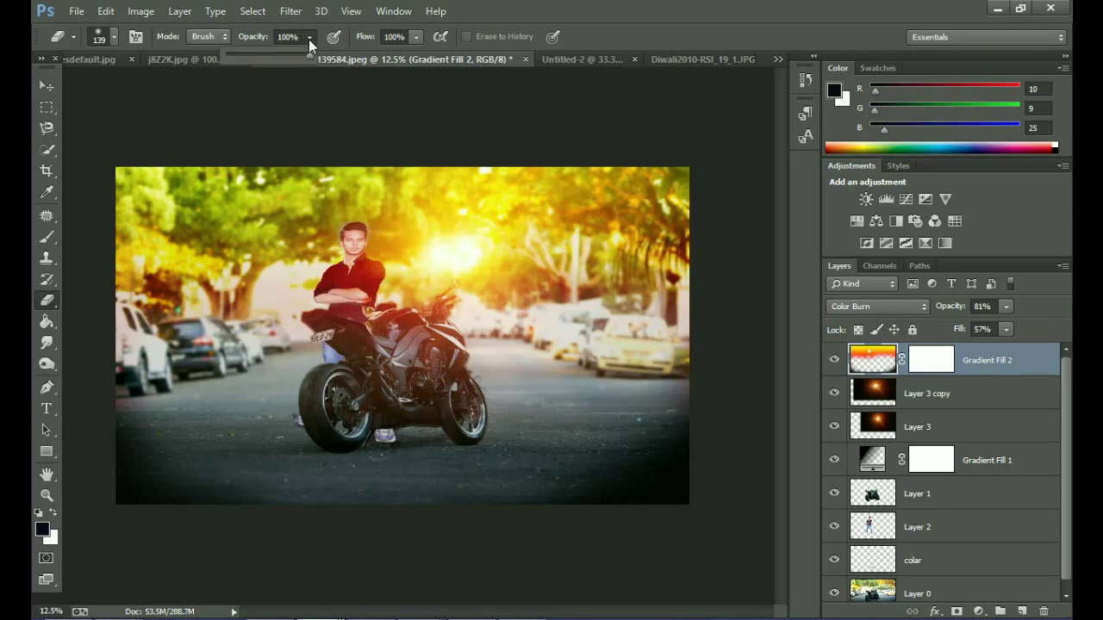
left_click_drag(244, 55, 247, 55)
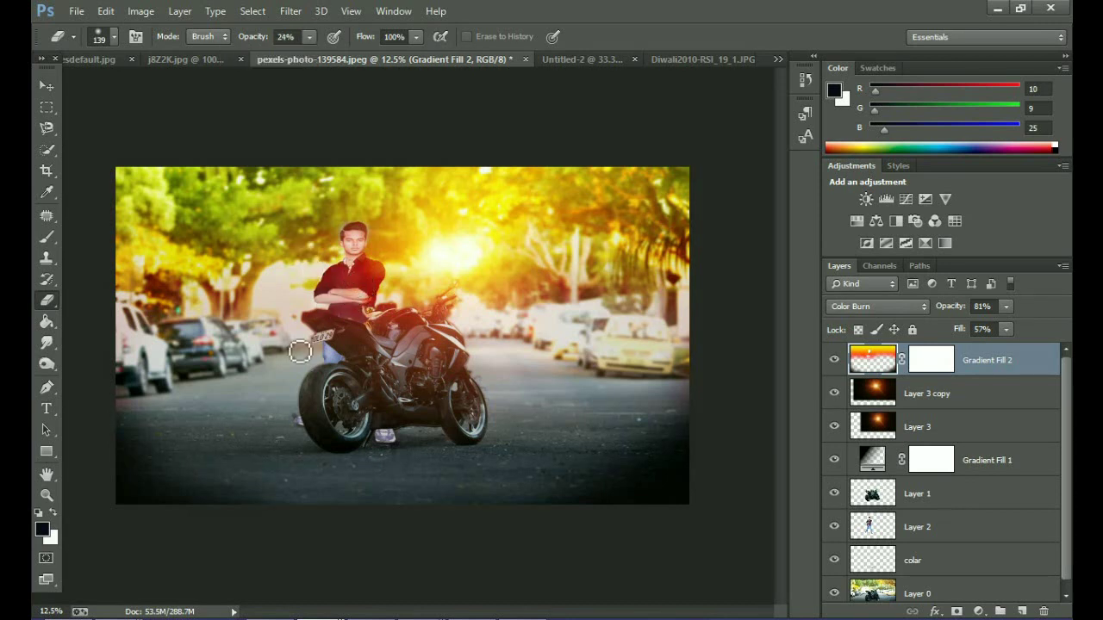
key("ctrl+r")
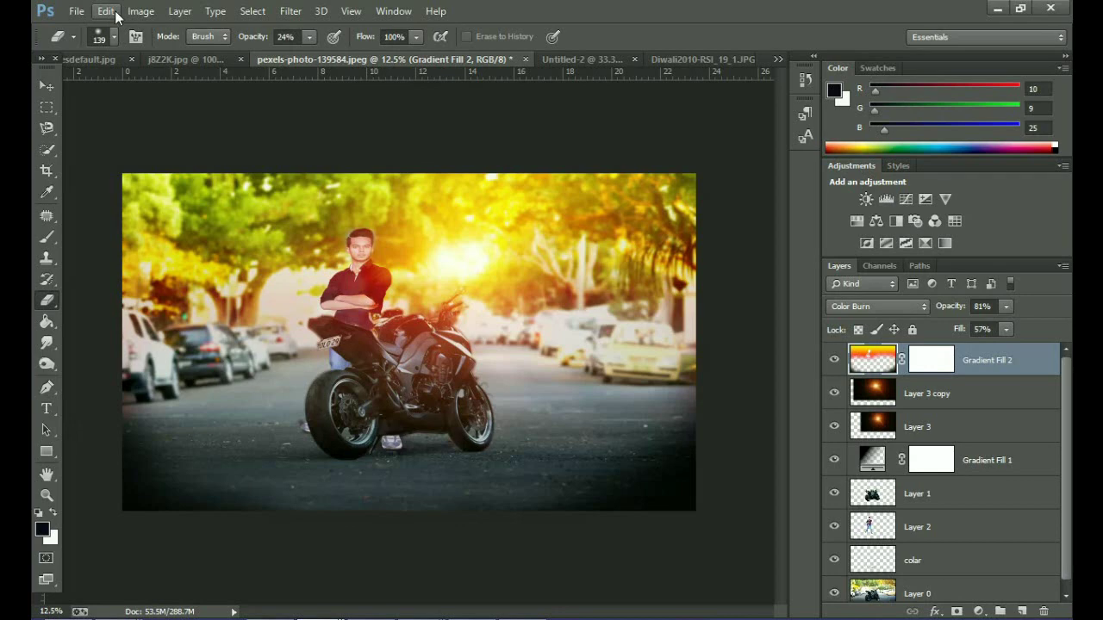
Browse into the Need folder and open maxresdefault.jpg.
left_click(77, 11)
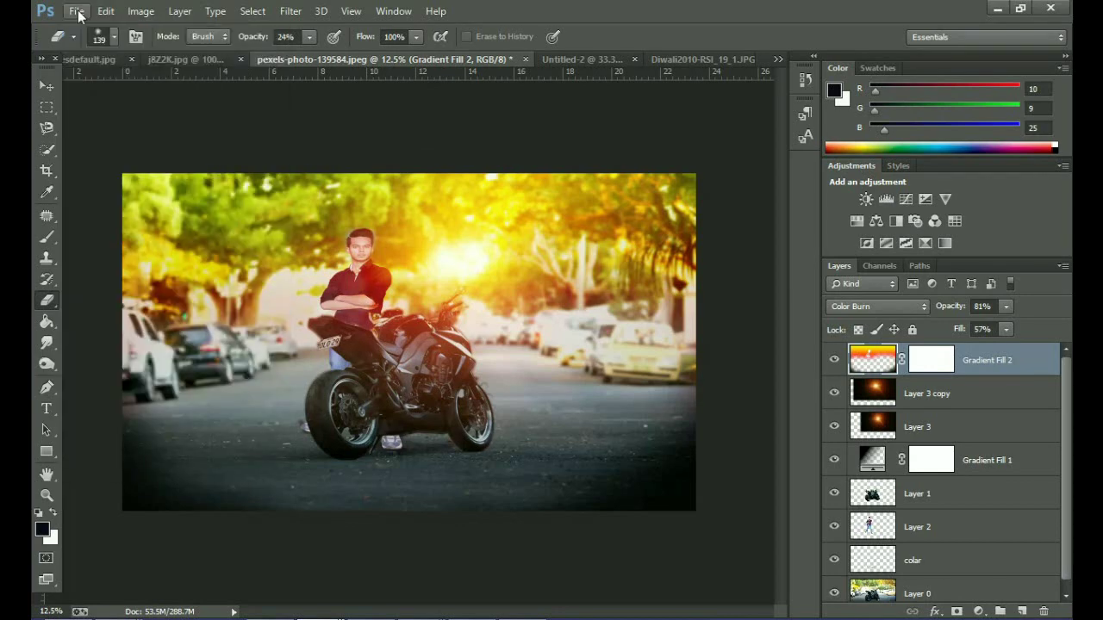
left_click(78, 13)
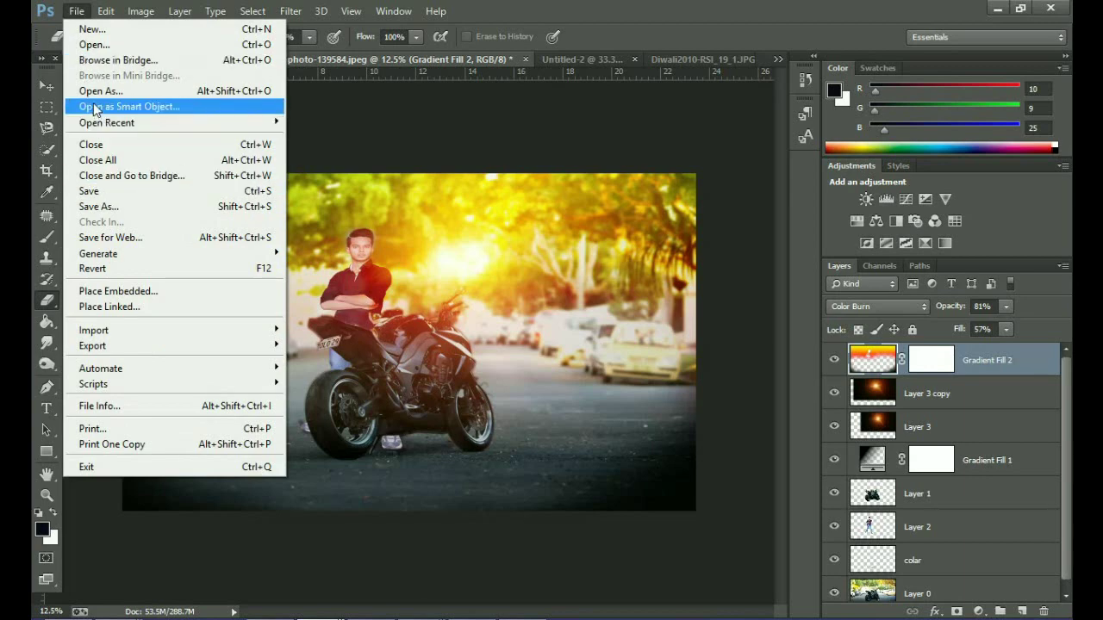
left_click(95, 44)
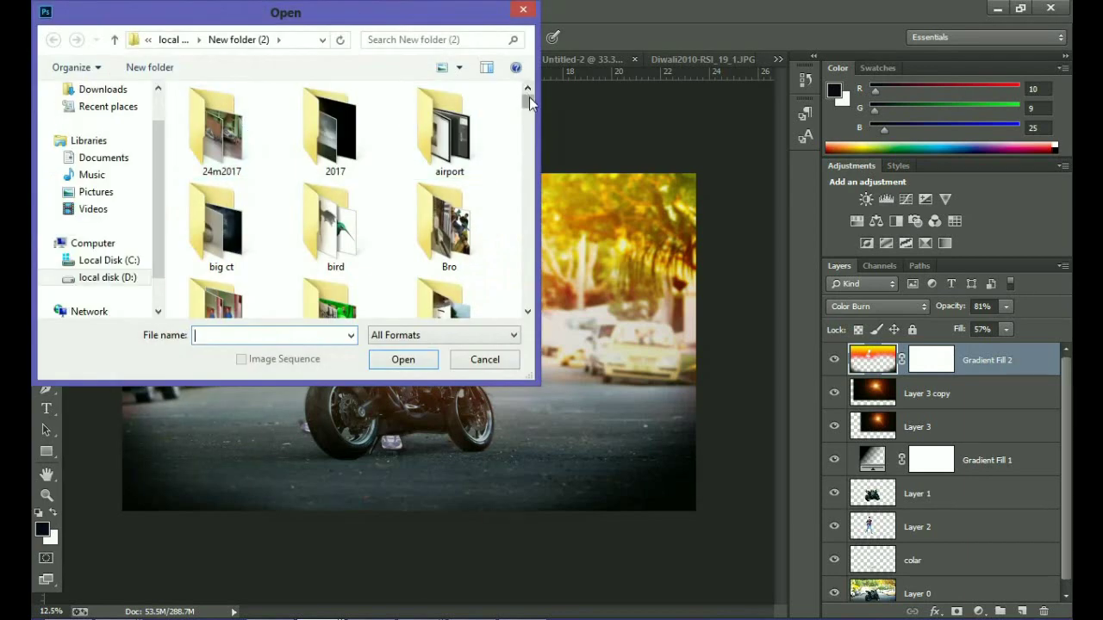
left_click_drag(530, 102, 529, 108)
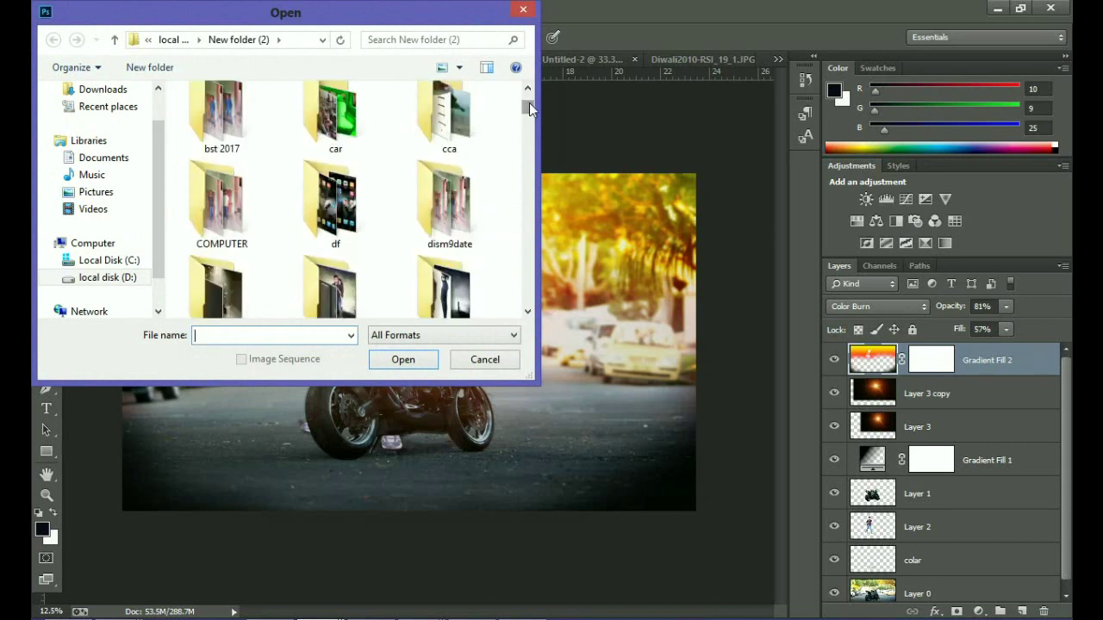
left_click_drag(529, 108, 529, 123)
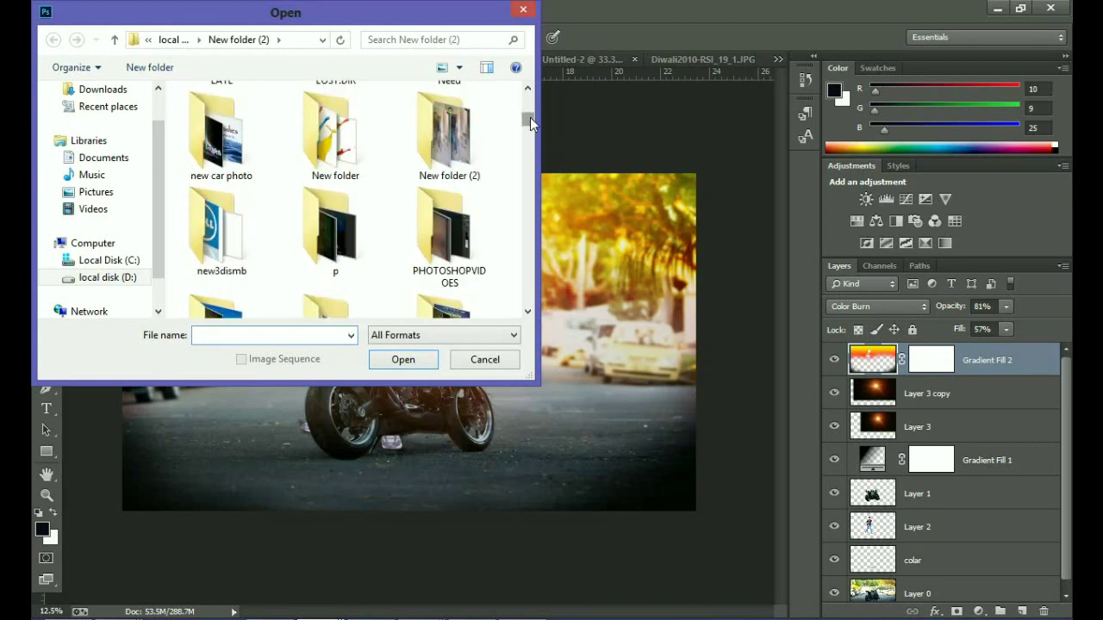
mouse_move(530, 117)
left_mouse_down()
mouse_move(532, 128)
mouse_move(529, 112)
left_mouse_up()
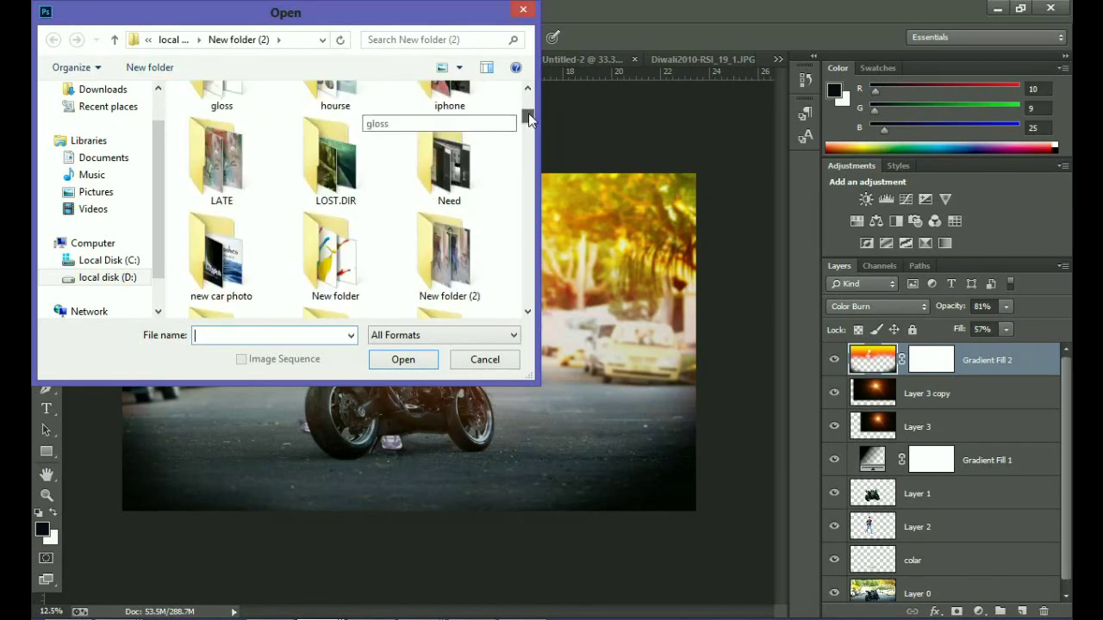
double_click(471, 169)
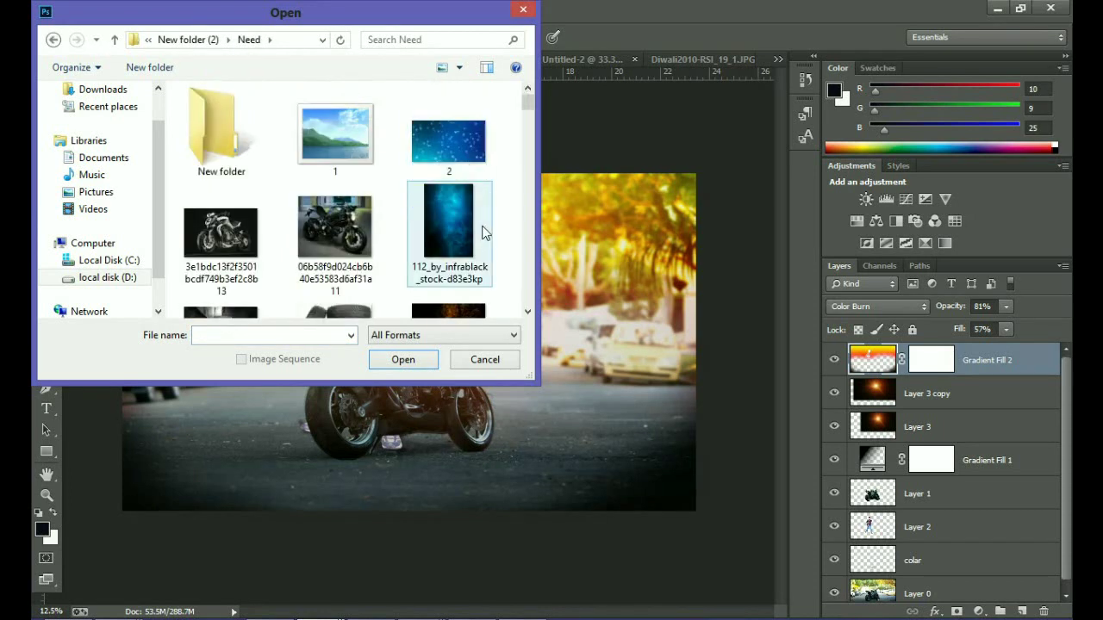
left_click_drag(534, 100, 529, 150)
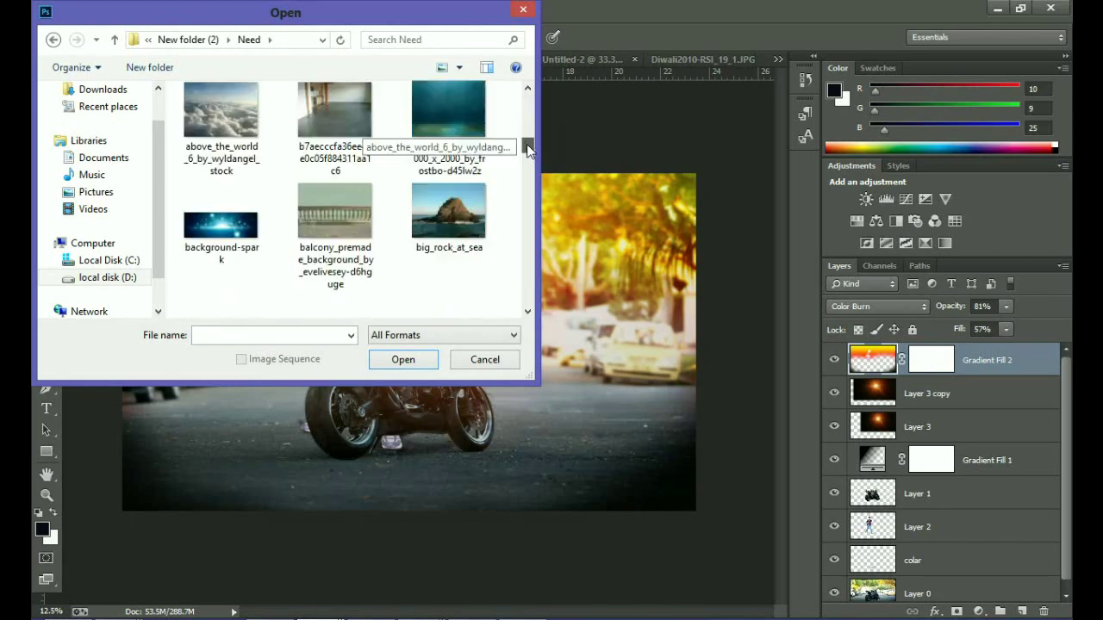
left_click_drag(528, 150, 529, 194)
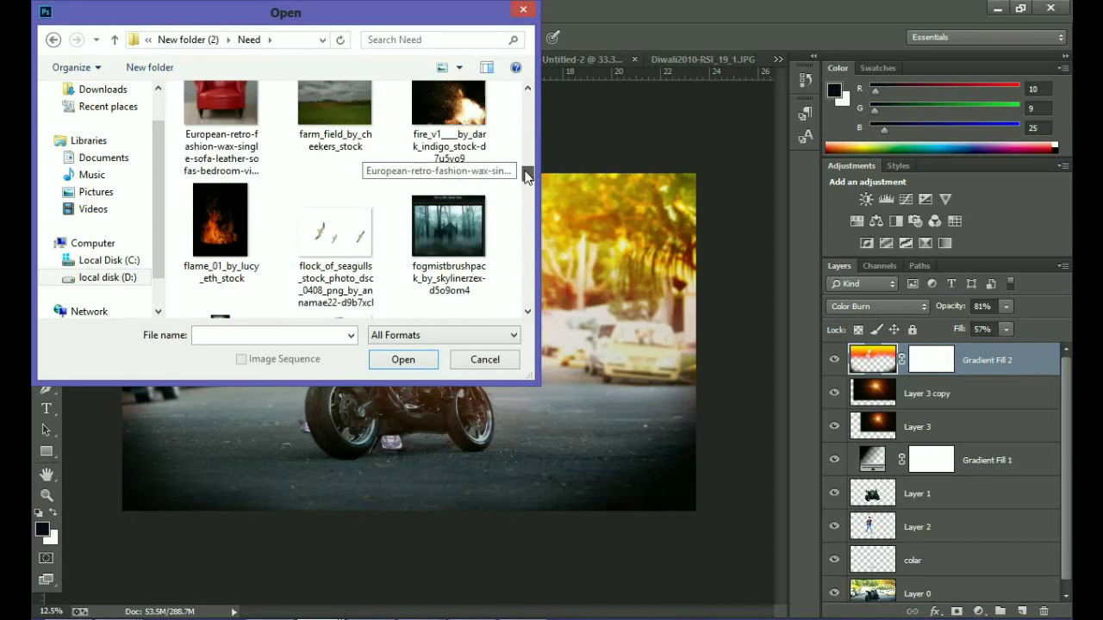
left_click_drag(527, 188, 529, 218)
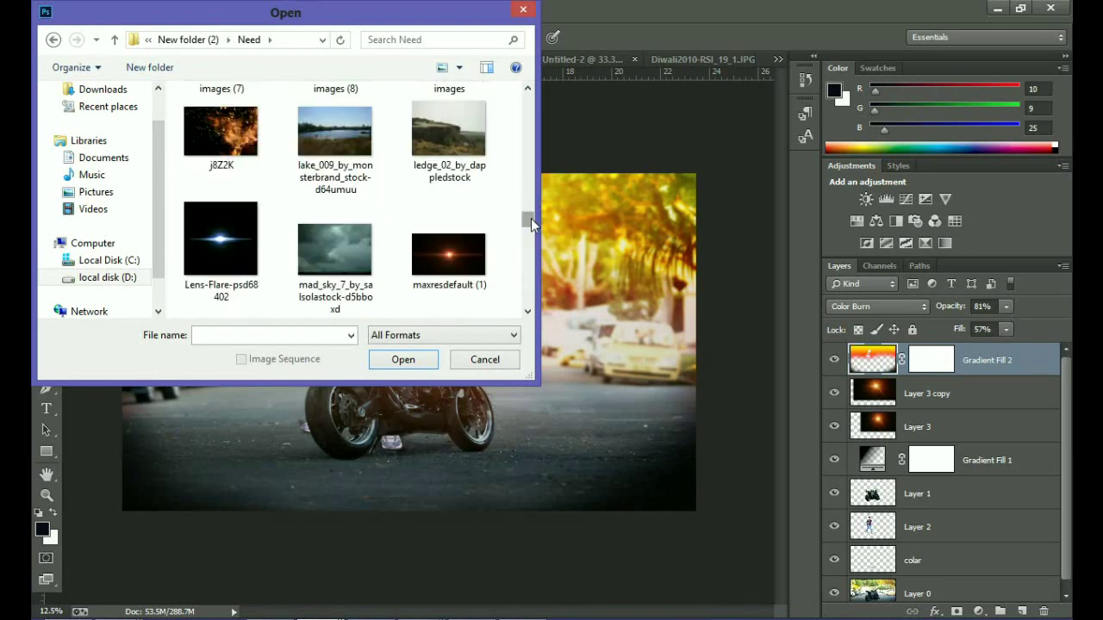
left_click_drag(531, 218, 531, 227)
left_click(219, 252)
left_click(402, 360)
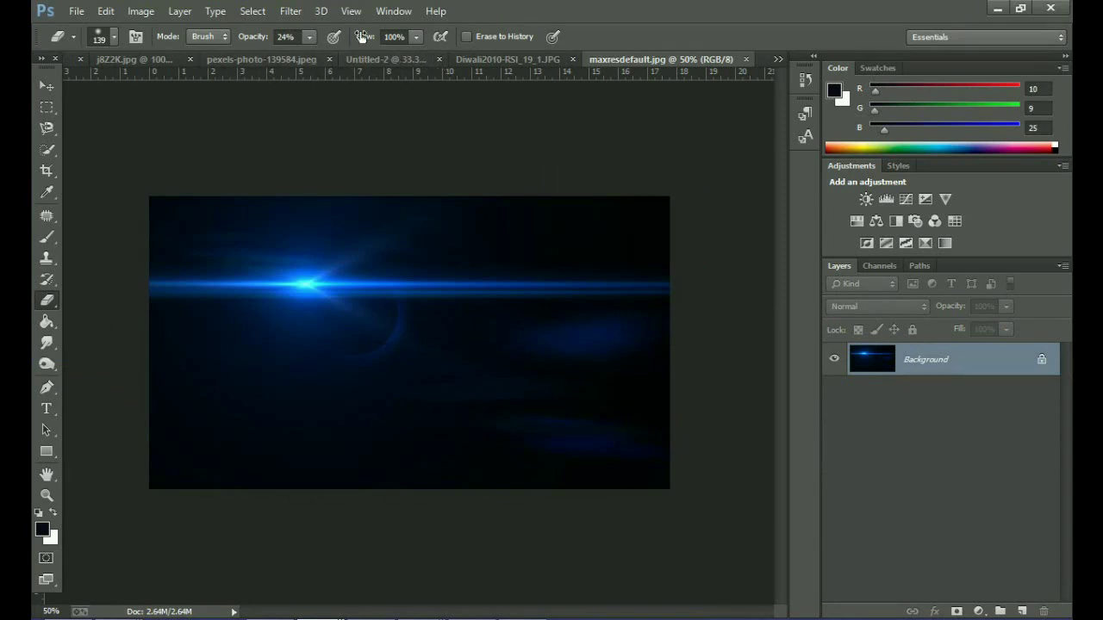
Drag the maxresdefault flare onto the pexels motorbike photo, creating Layer 4.
left_click(315, 59)
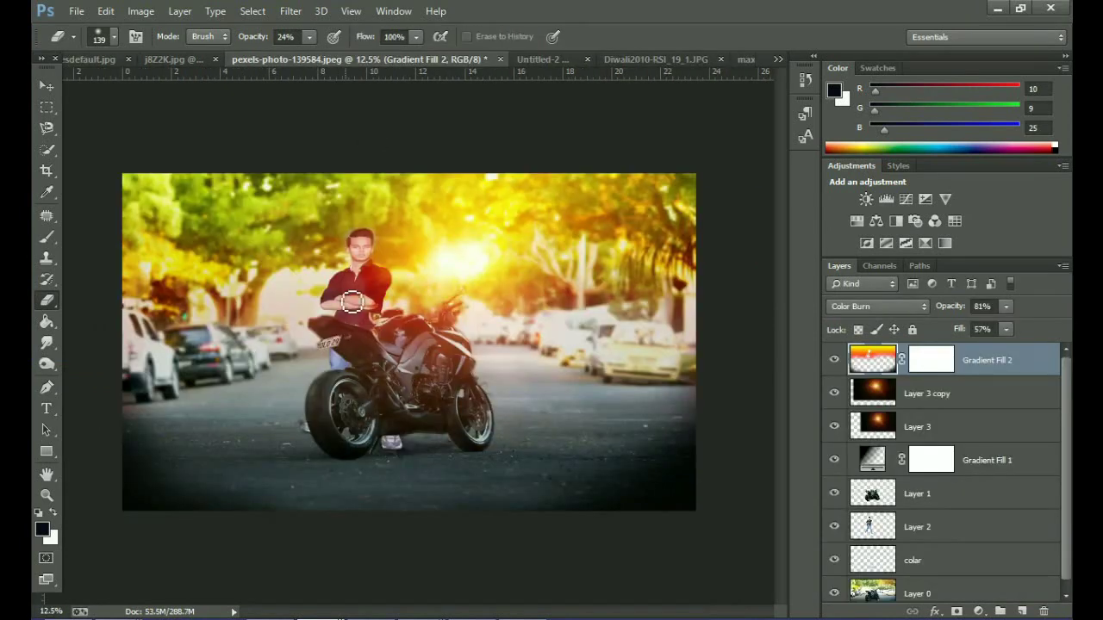
left_click(747, 59)
left_click(46, 86)
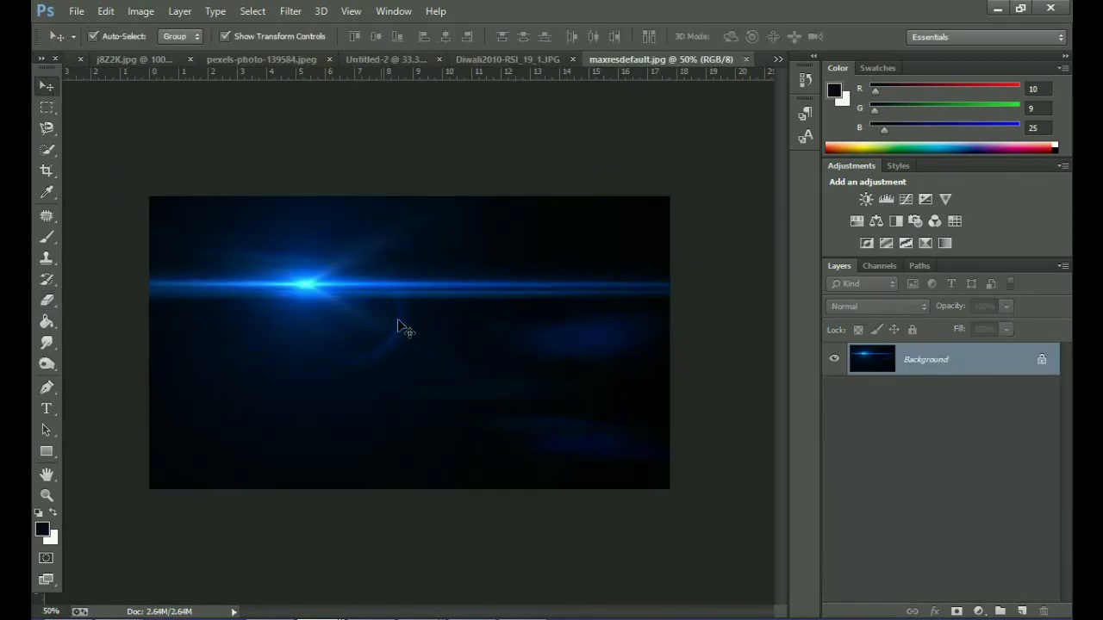
left_click_drag(389, 328, 306, 72)
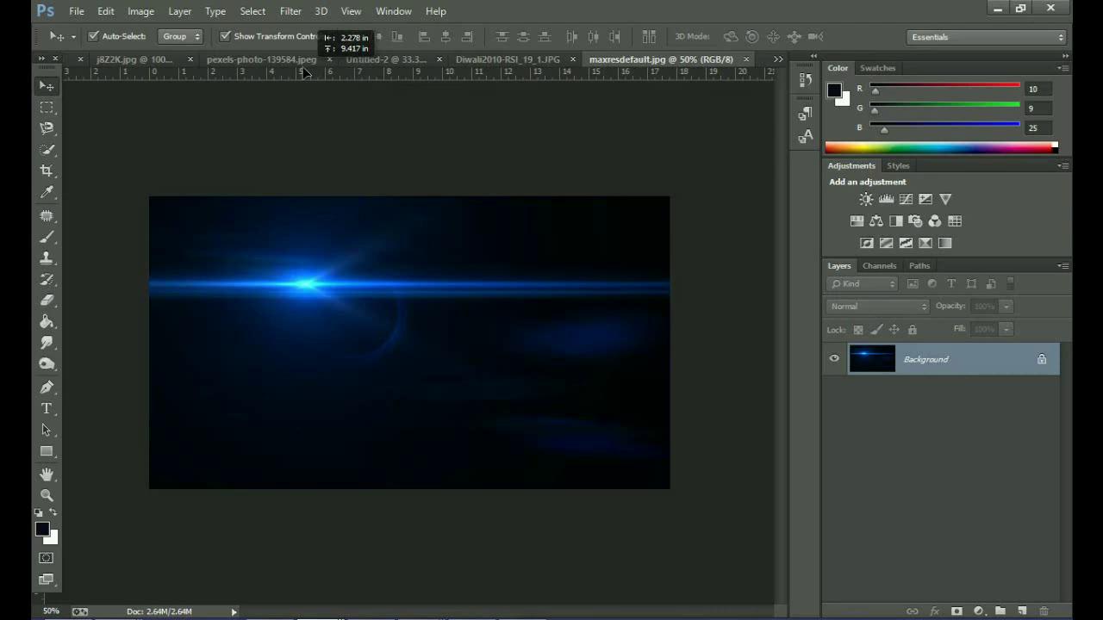
mouse_move(306, 72)
left_mouse_down()
mouse_move(365, 301)
mouse_move(394, 313)
left_mouse_up()
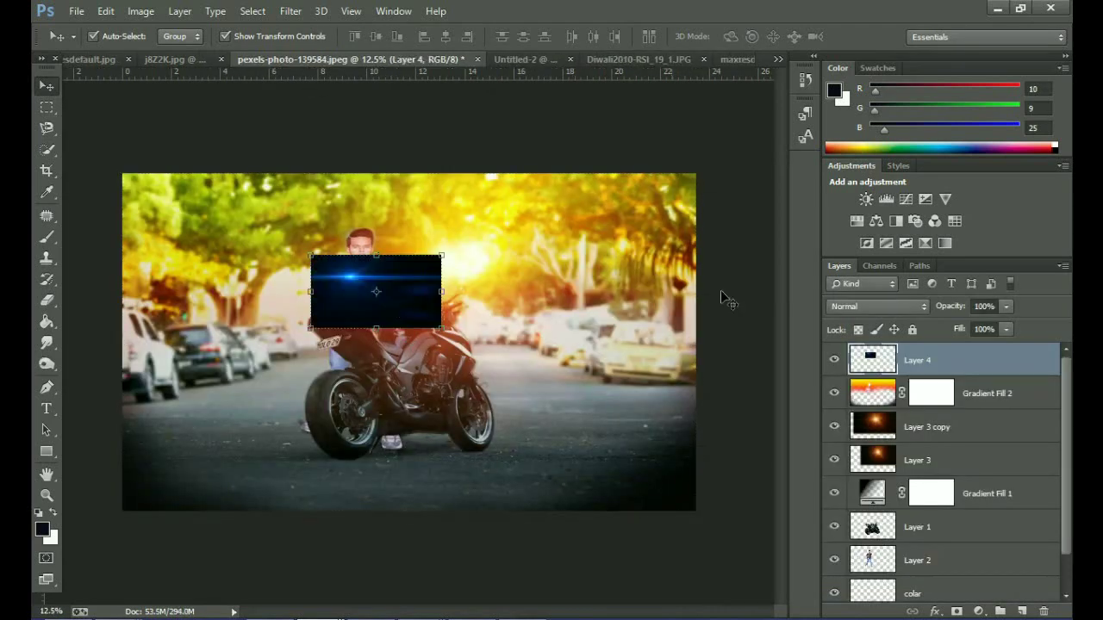
left_click(892, 303)
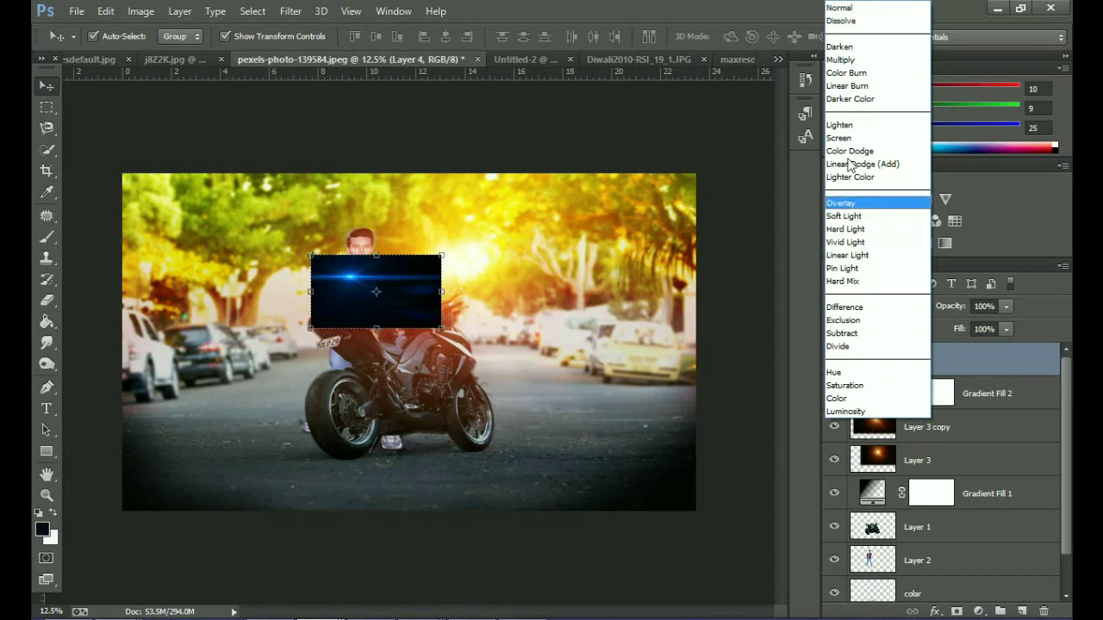
Screen-blend Layer 4, then enlarge, lower and widen the blue flare across the wheels.
left_click(868, 139)
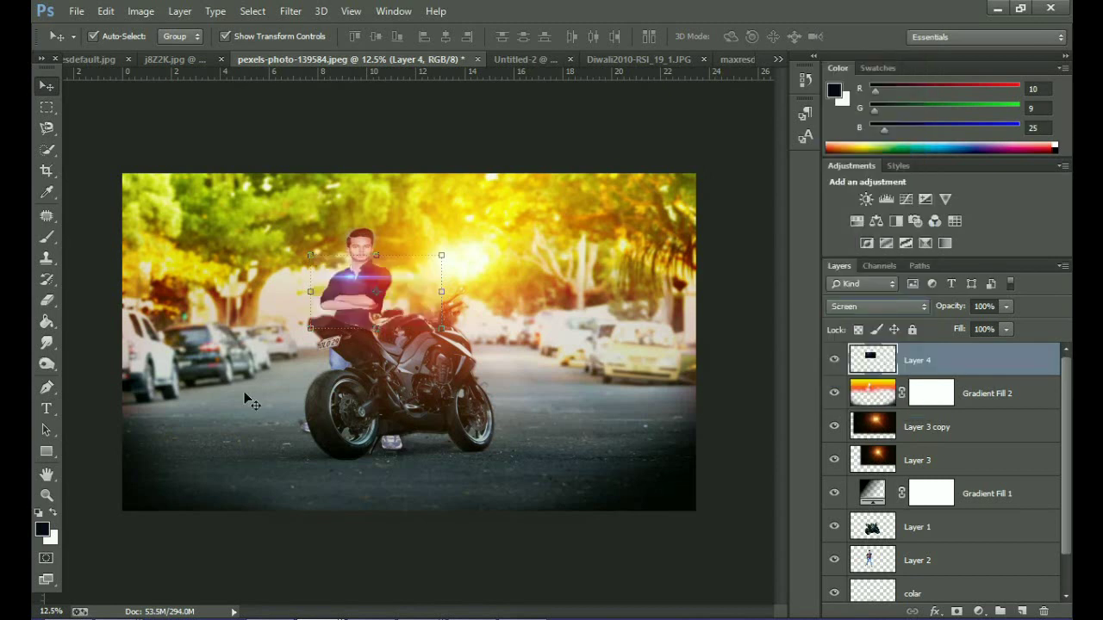
left_click_drag(442, 327, 675, 427)
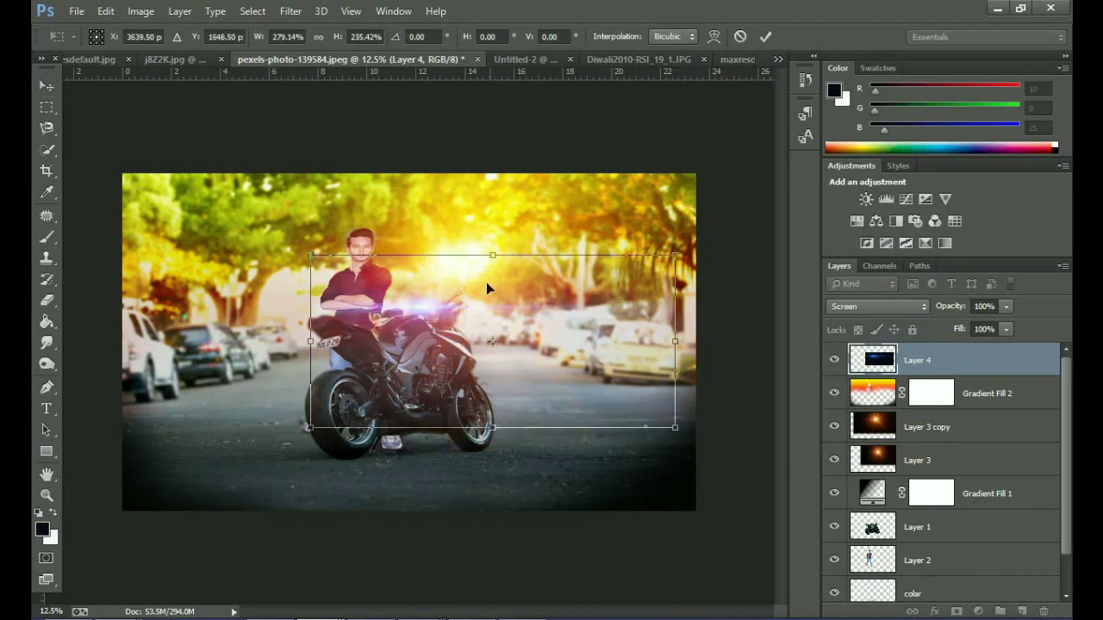
left_click_drag(487, 287, 477, 386)
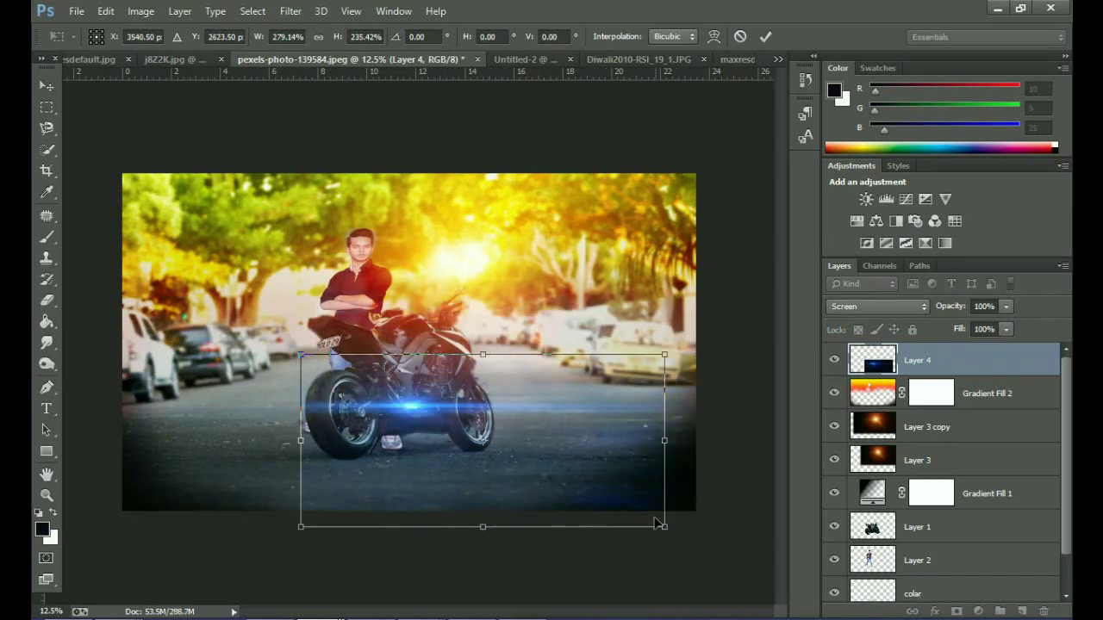
left_click_drag(664, 526, 721, 520)
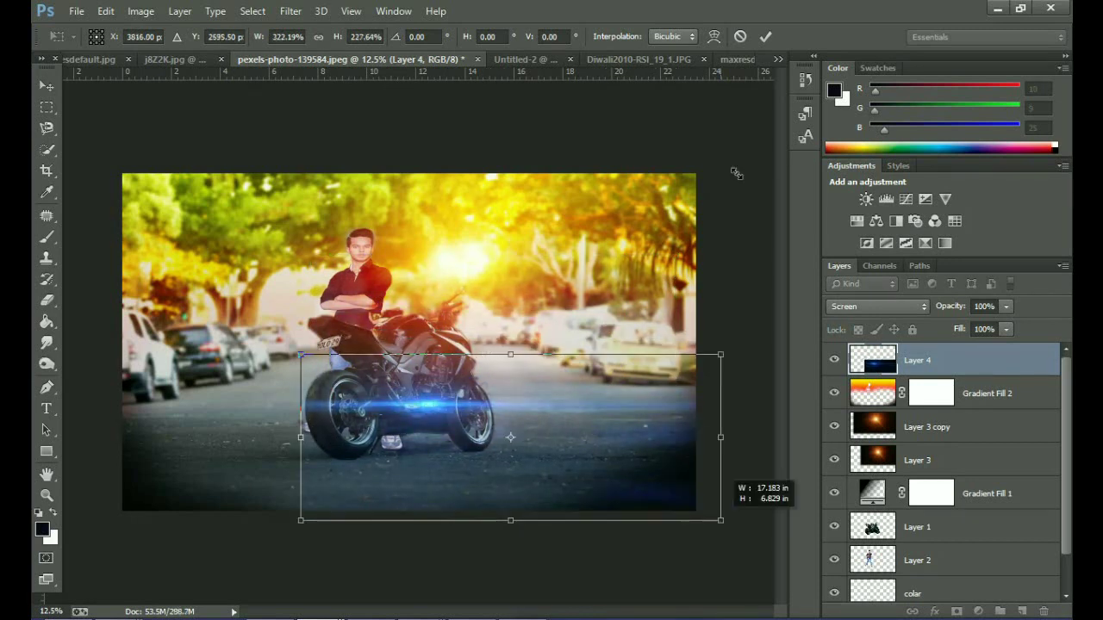
left_click(766, 38)
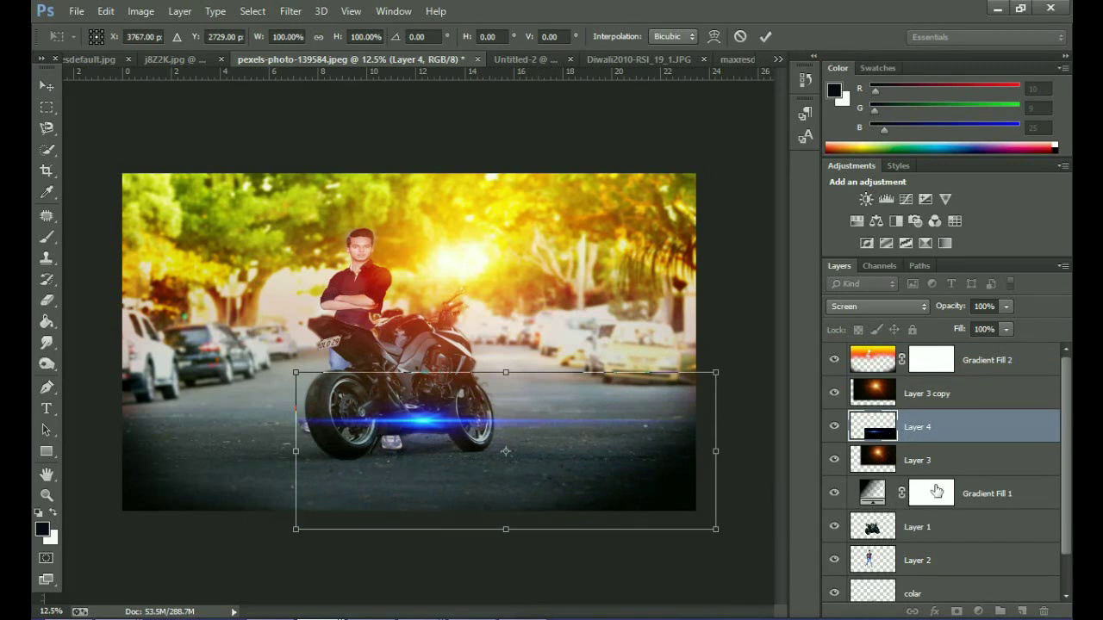
Move the blue streak up and left across the bike and restack it just above Layer 1.
left_click(765, 36)
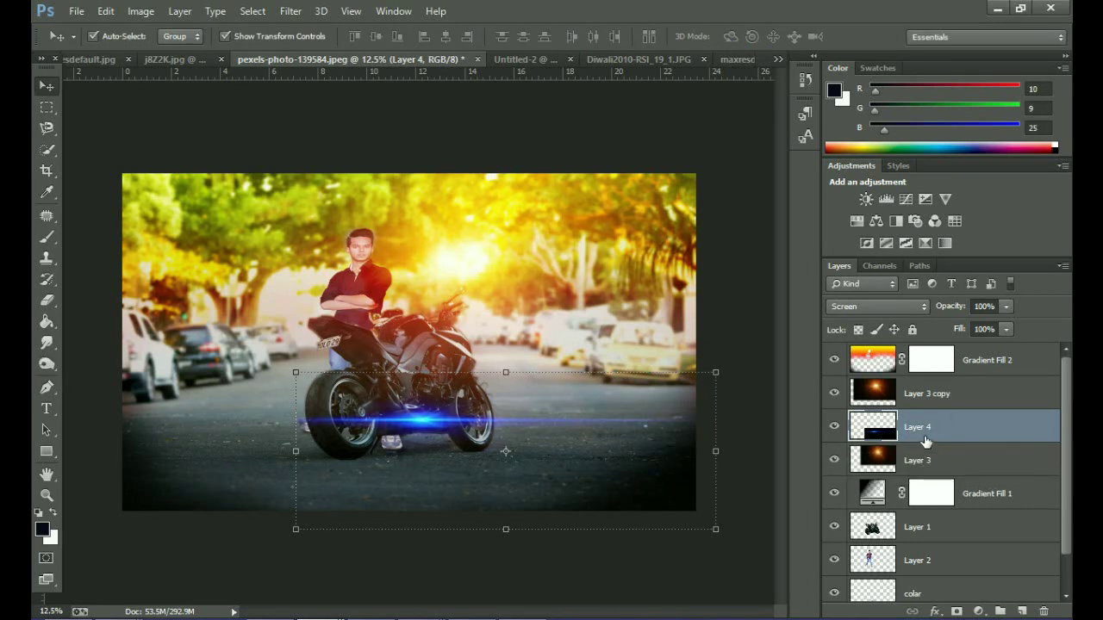
left_click_drag(925, 440, 929, 539)
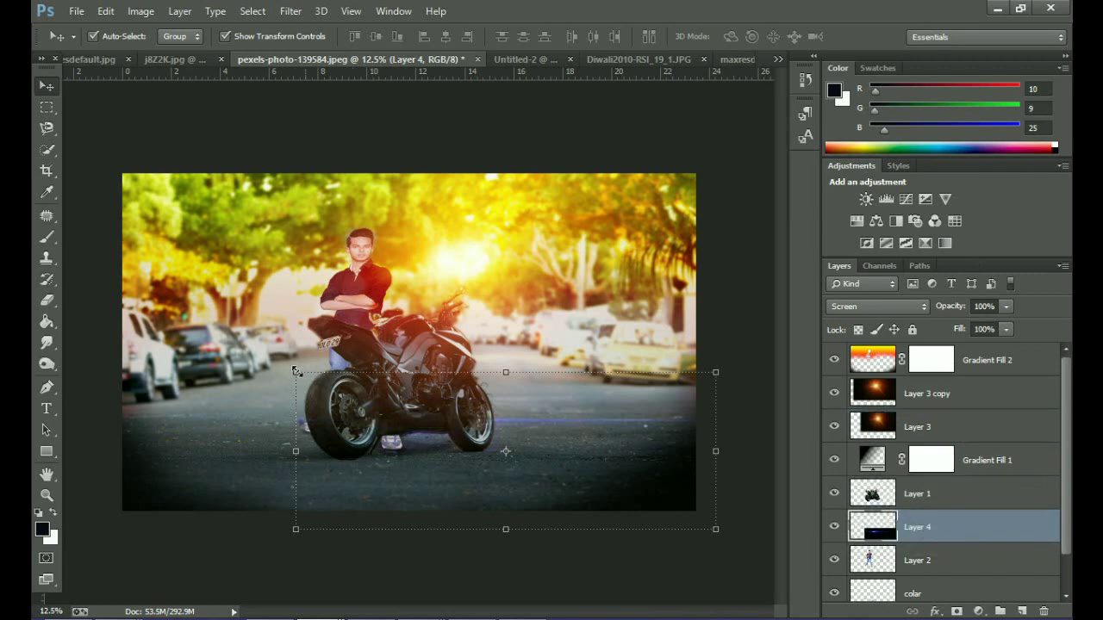
key("ctrl+t")
mouse_move(367, 420)
left_mouse_down()
mouse_move(251, 400)
mouse_move(276, 396)
left_mouse_up()
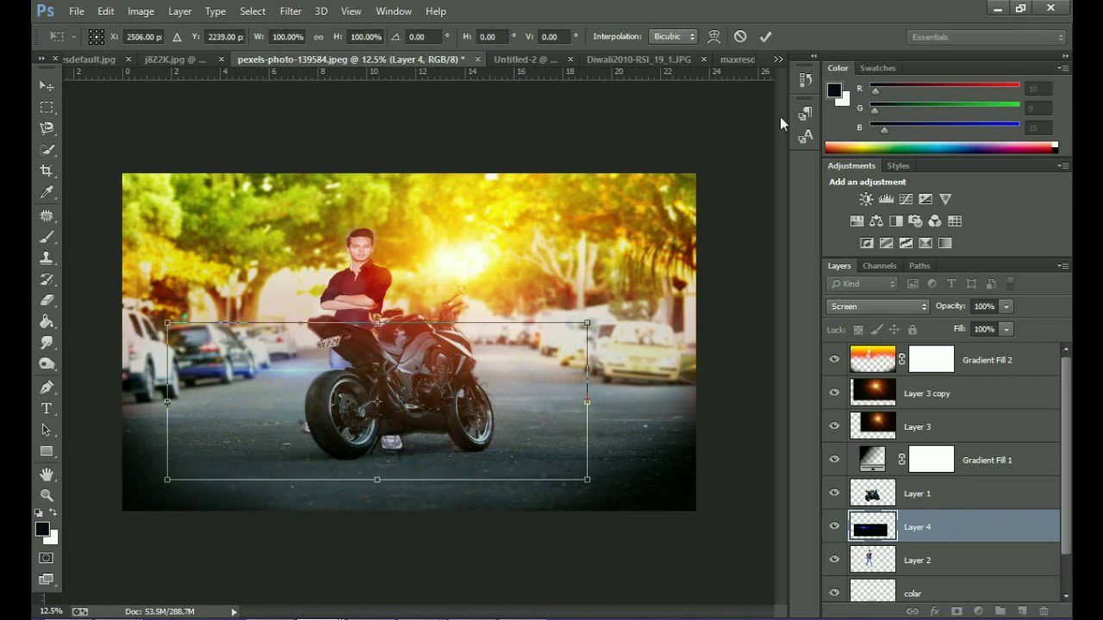
left_click(935, 524)
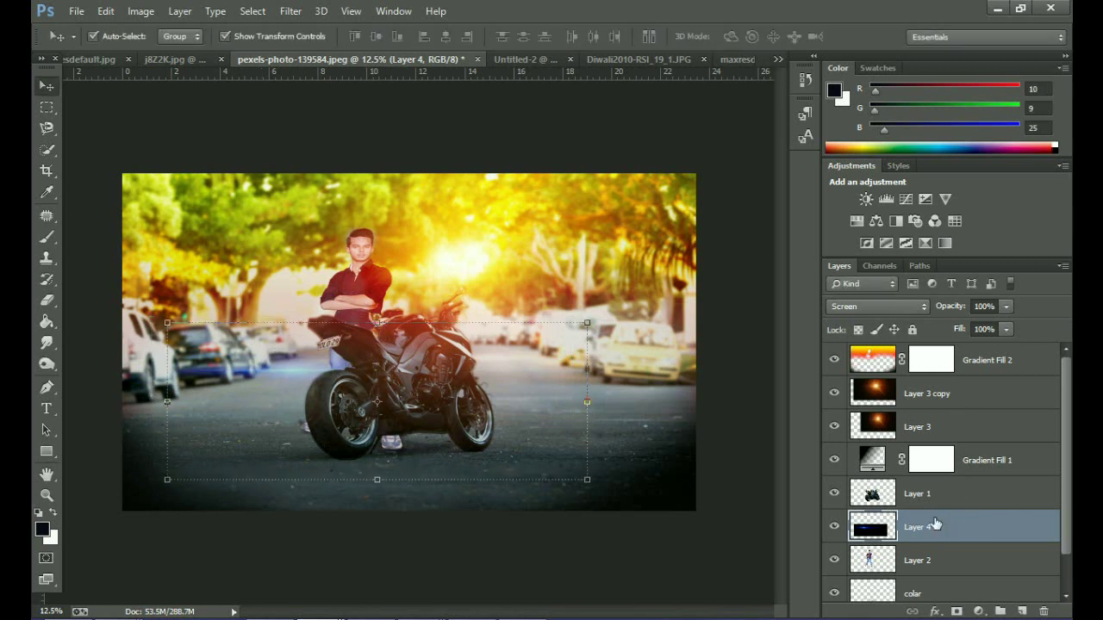
left_click_drag(935, 524, 936, 482)
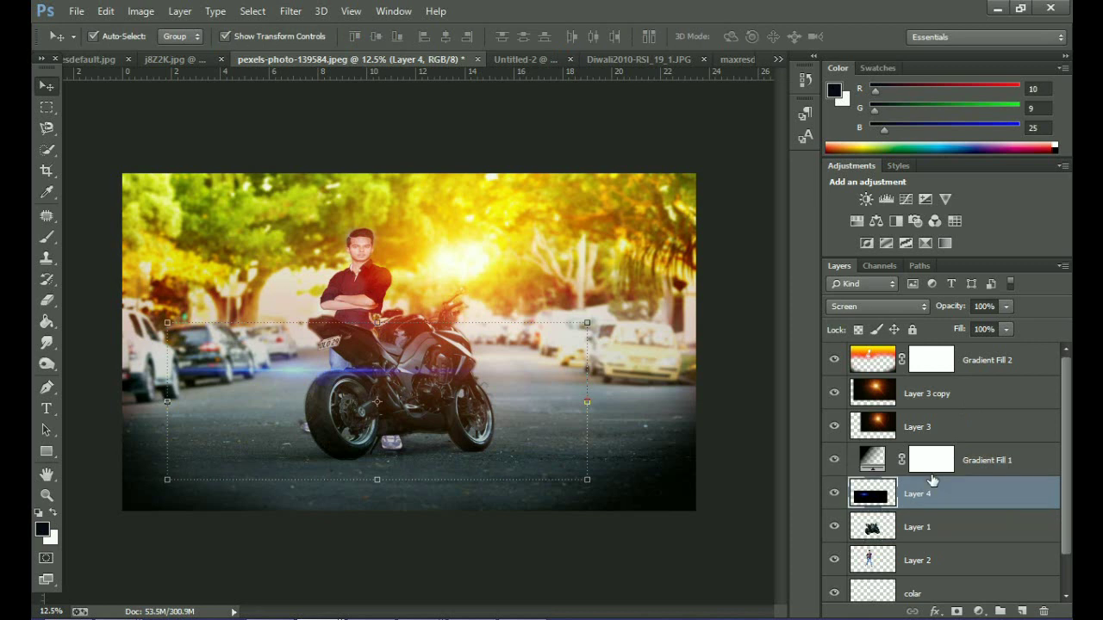
Set the streak layer's Fill to 74% while keeping its Opacity at 100%.
left_click(1007, 330)
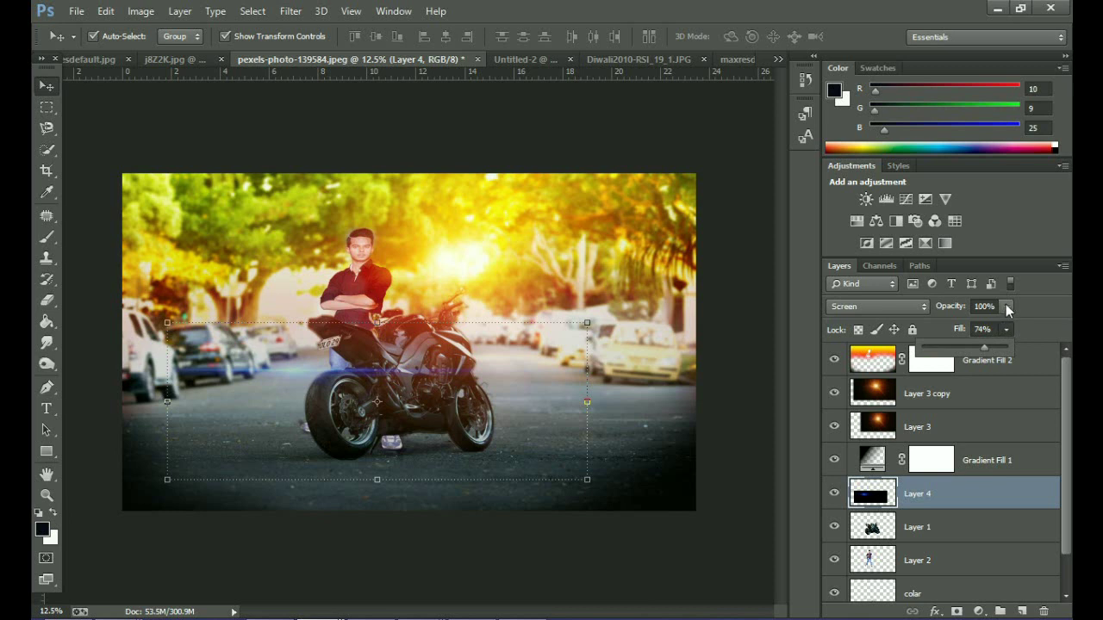
left_click(1005, 329)
left_click_drag(994, 325, 1006, 325)
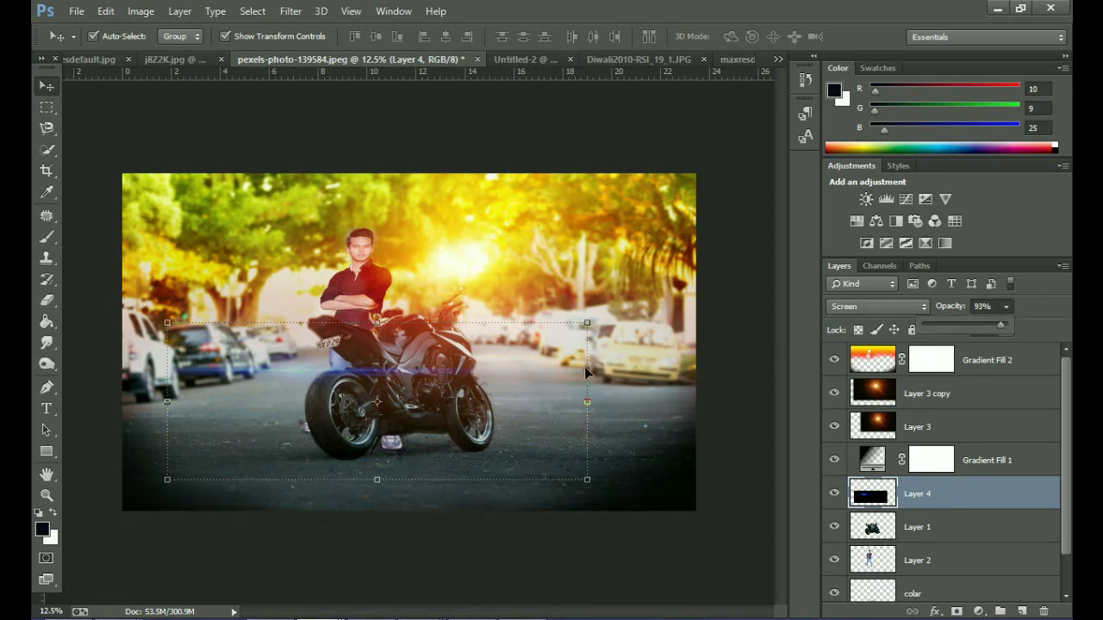
left_click(384, 369)
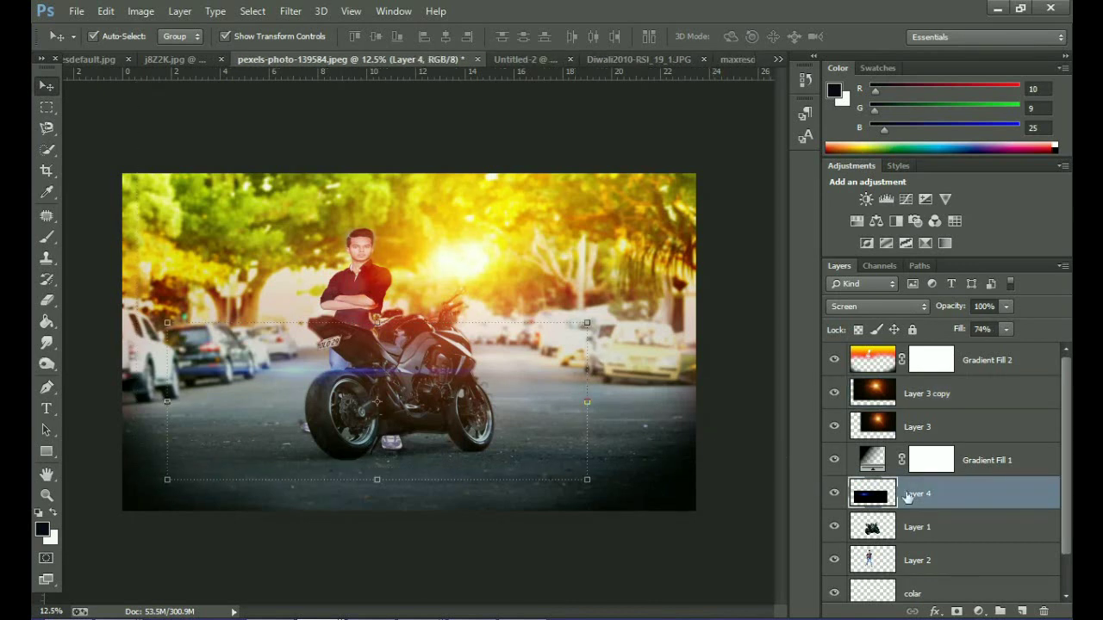
Nudge the blue streak slightly right and up over the bike.
key("shift+Right")
key("shift+Right")
key("shift+Right")
key("shift+Right")
key("shift+Right")
key("shift+Right")
key("shift+Right")
key("shift+Right")
key("shift+Right")
key("shift+Up")
key("shift+Up")
key("shift+Up")
key("shift+Right")
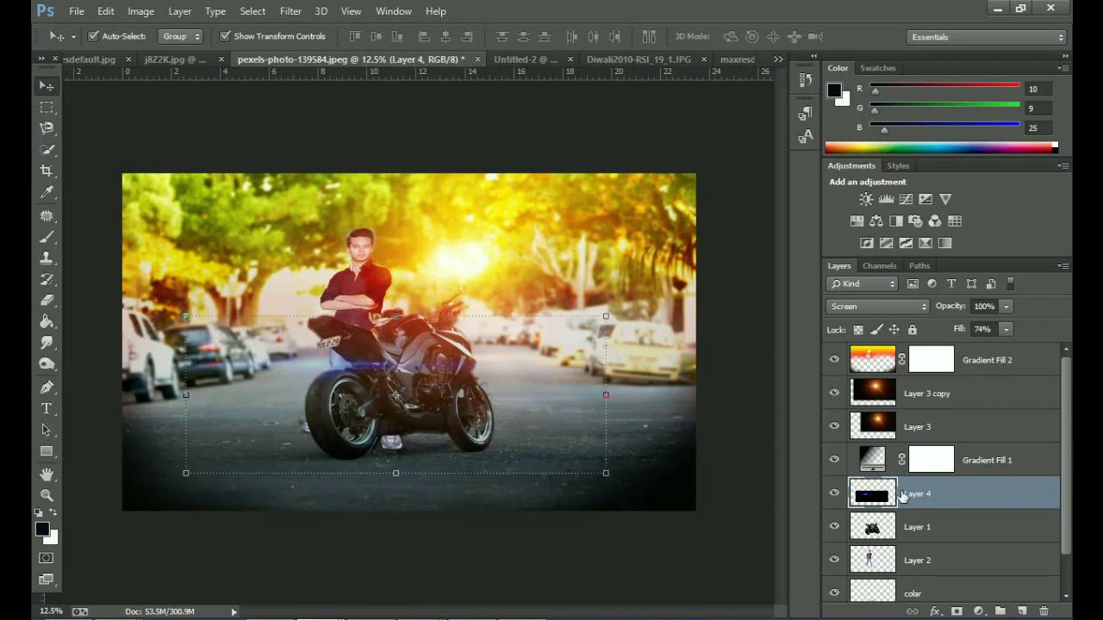
key("shift+Right")
key("shift+Right")
key("shift+Right")
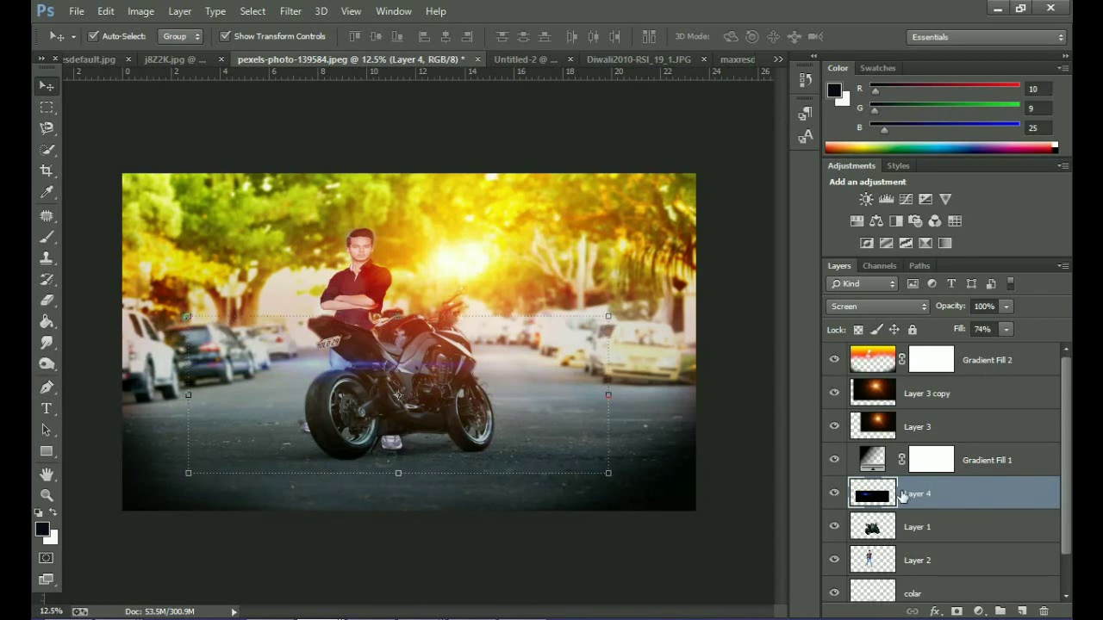